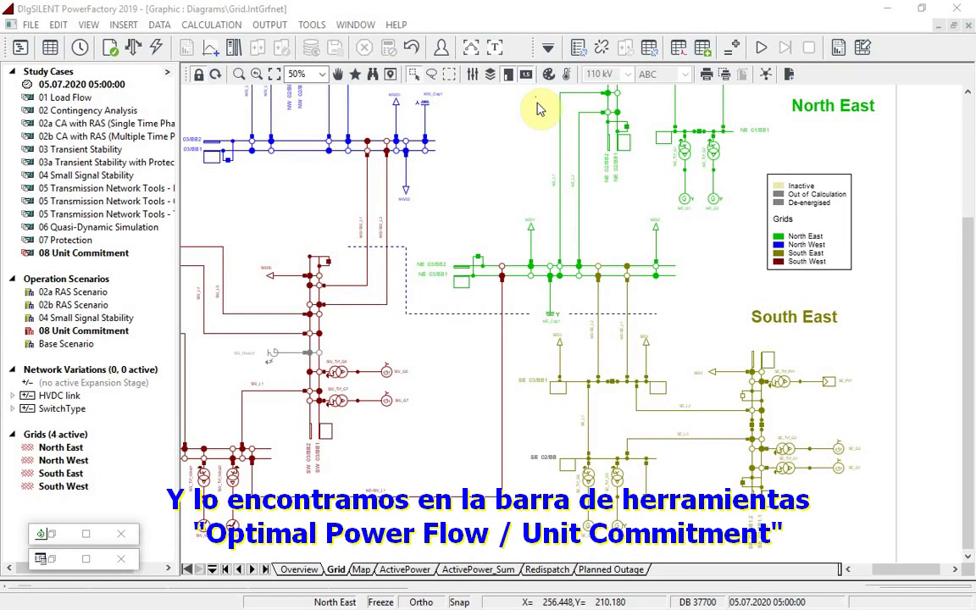
Step: Switch the calculation toolbox to Optimal Power Flow / Unit Commitment and open the Unit Commitment / Dispatch Optimisation command
{"action": "left_click", "coordinate": [548, 47]}
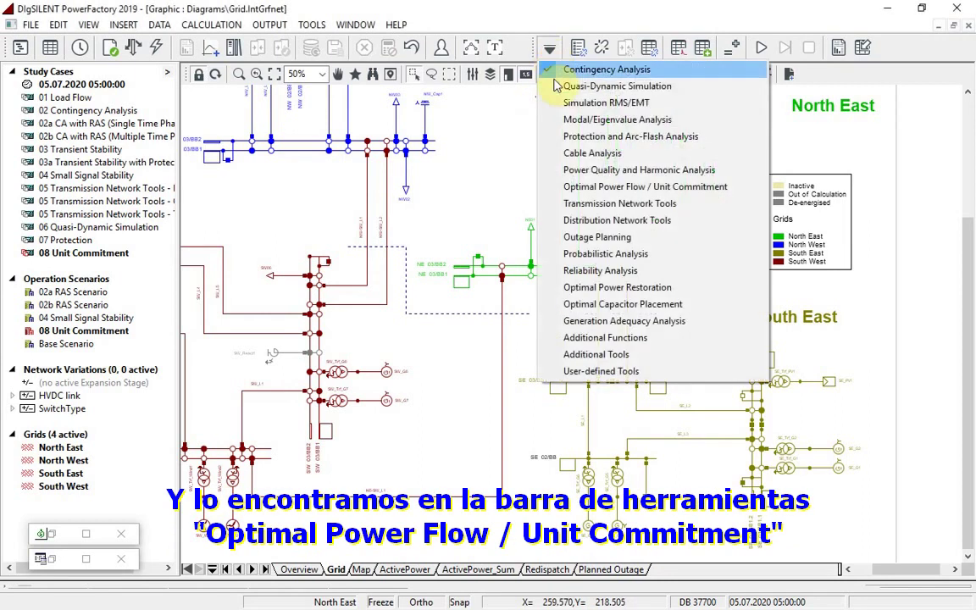
{"action": "left_click", "coordinate": [678, 187]}
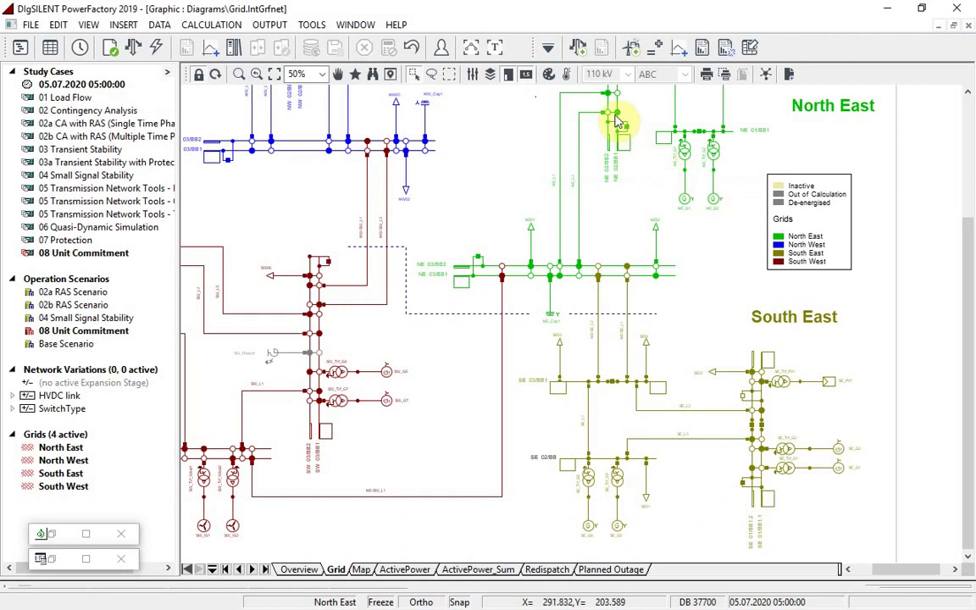
{"action": "left_click", "coordinate": [629, 54]}
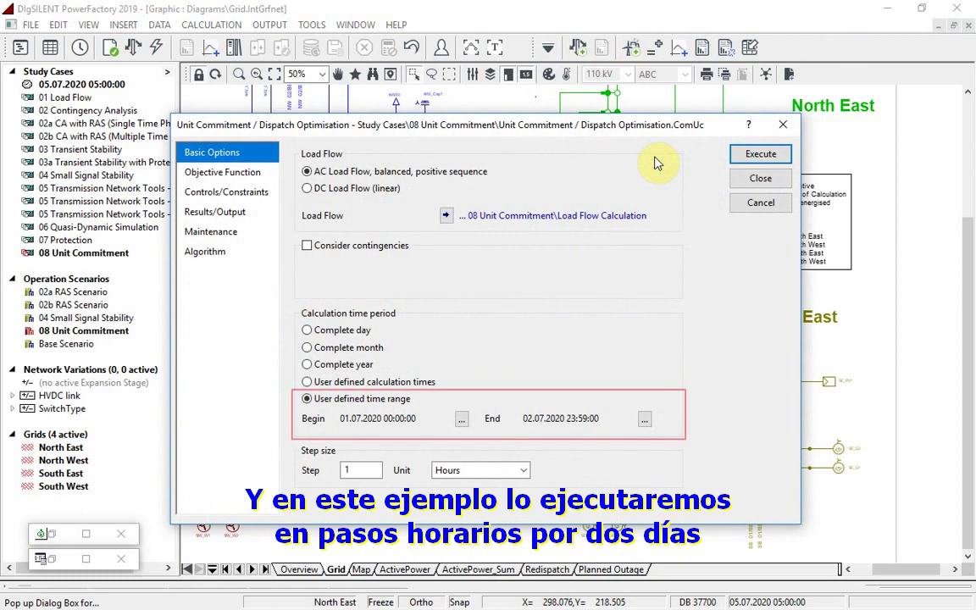
Step: Examine the components of the User-defined objective function, restore Minimisation of total costs, and close the command settings
{"action": "left_click", "coordinate": [224, 172]}
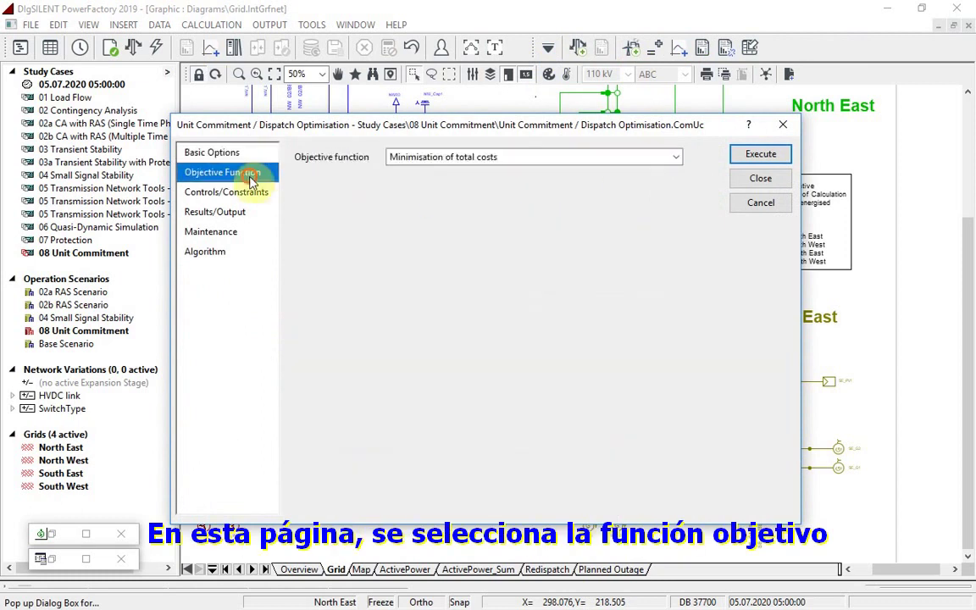
{"action": "left_click", "coordinate": [676, 157]}
{"action": "left_click", "coordinate": [638, 184]}
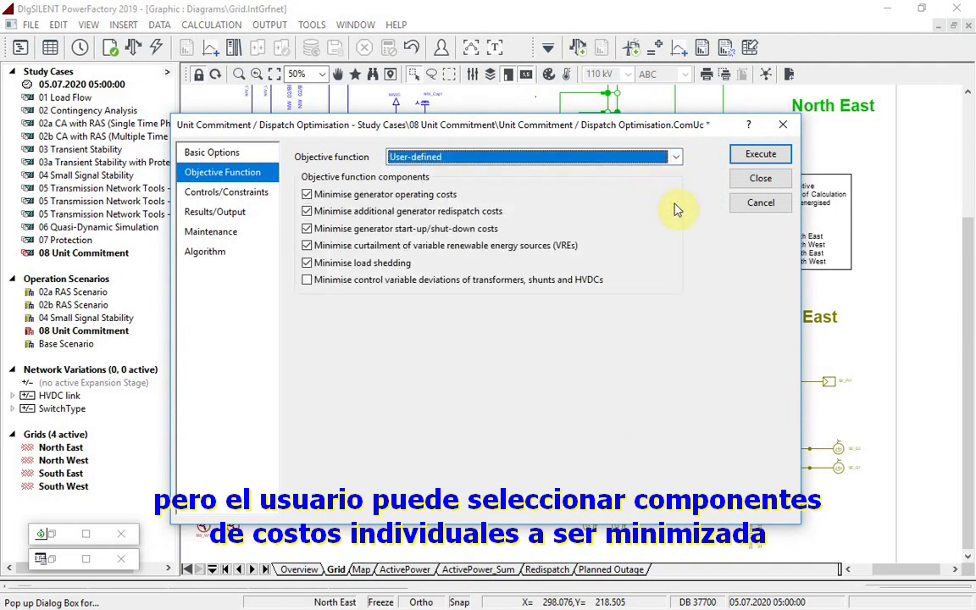
{"action": "left_click", "coordinate": [676, 157]}
{"action": "left_click", "coordinate": [562, 167]}
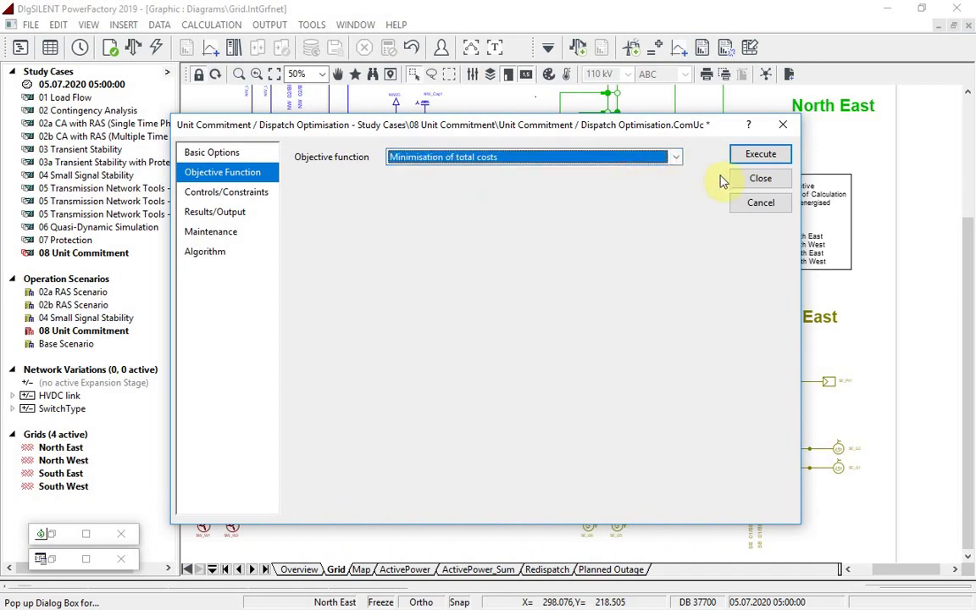
{"action": "left_click", "coordinate": [742, 179]}
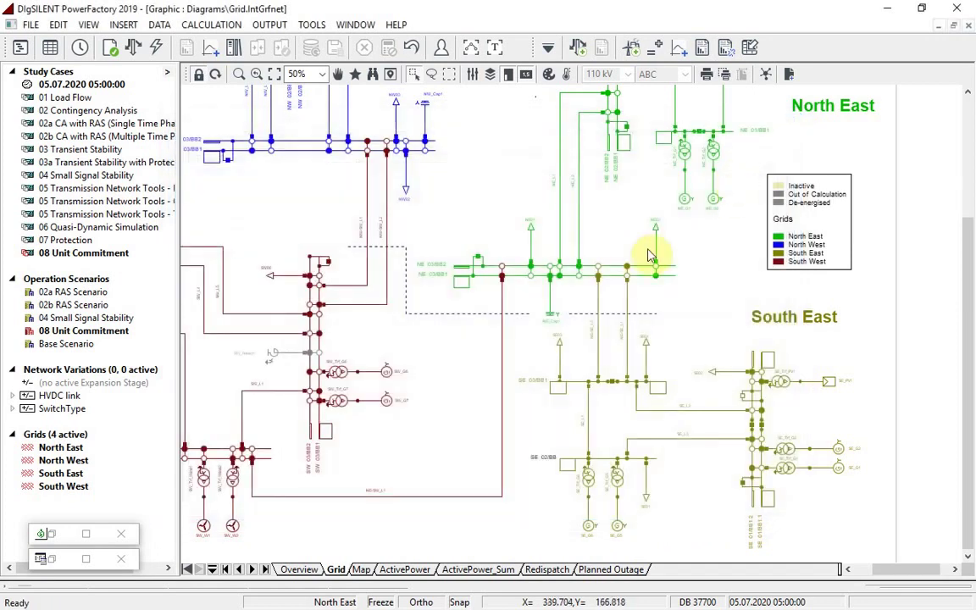
Step: Examine the unit commitment limits and operating costs of synchronous machine NE_G1, including its assigned generator cost curve
{"action": "left_click", "coordinate": [53, 535]}
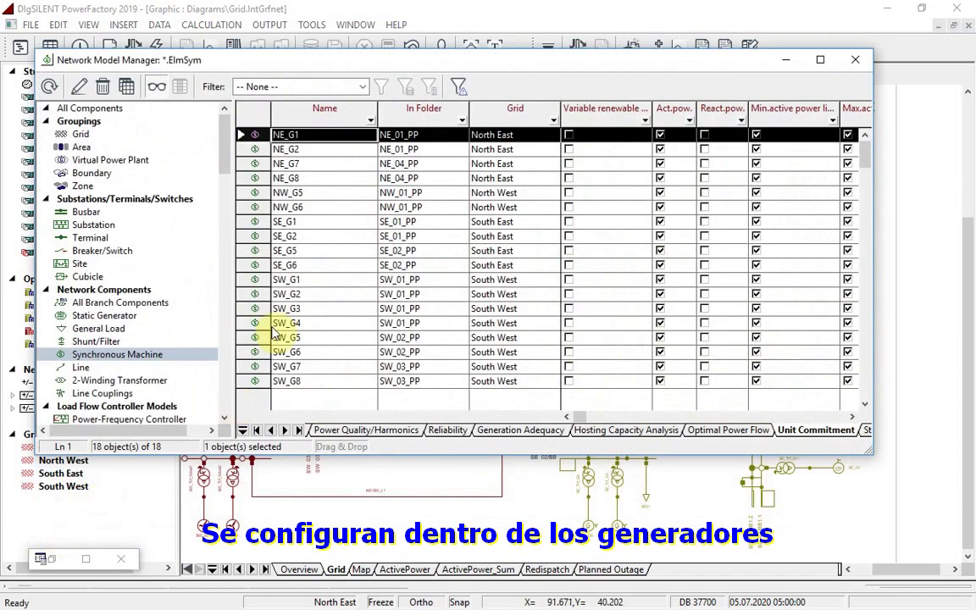
{"action": "double_click", "coordinate": [253, 136]}
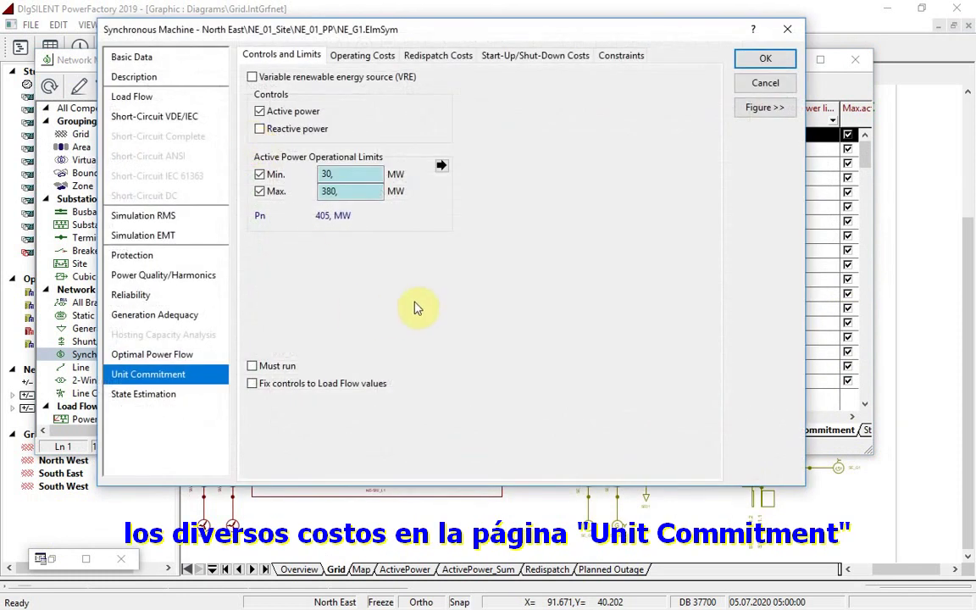
{"action": "left_click", "coordinate": [364, 56]}
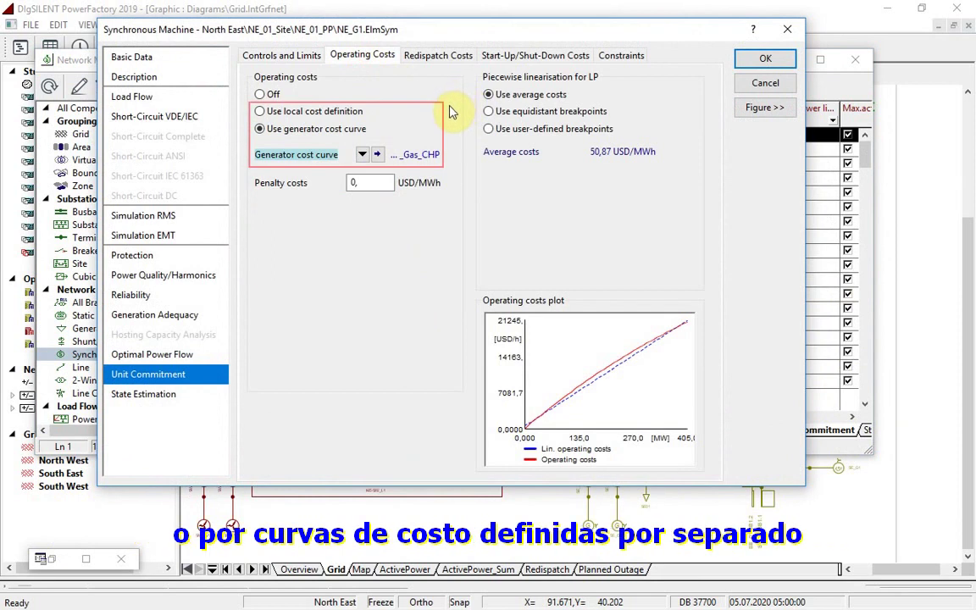
{"action": "left_click", "coordinate": [379, 158]}
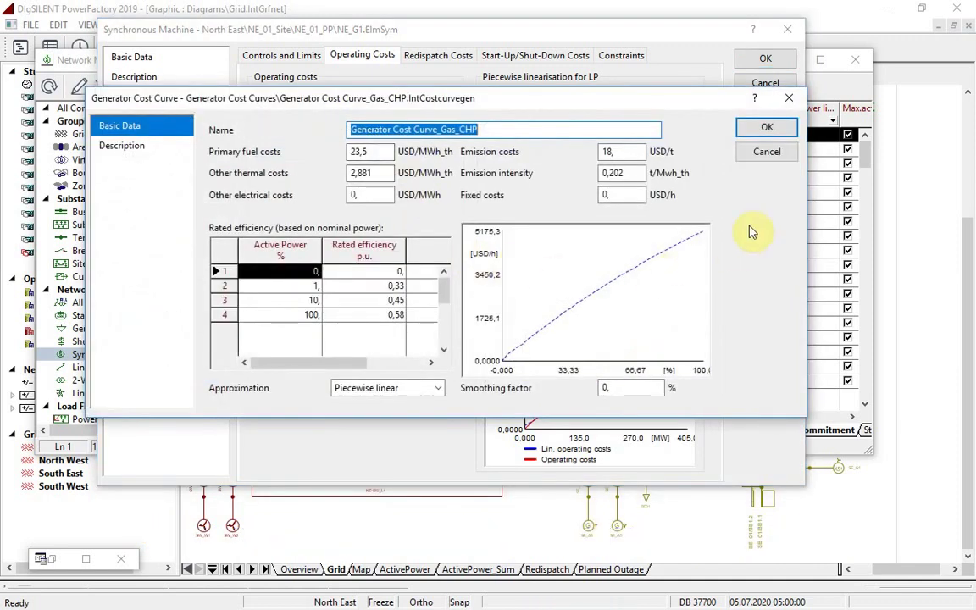
{"action": "left_click", "coordinate": [766, 152]}
Step: Review NE_G1's redispatch costs, start-up/shut-down costs and constraints, and leave the machine without changes
{"action": "left_click", "coordinate": [449, 55]}
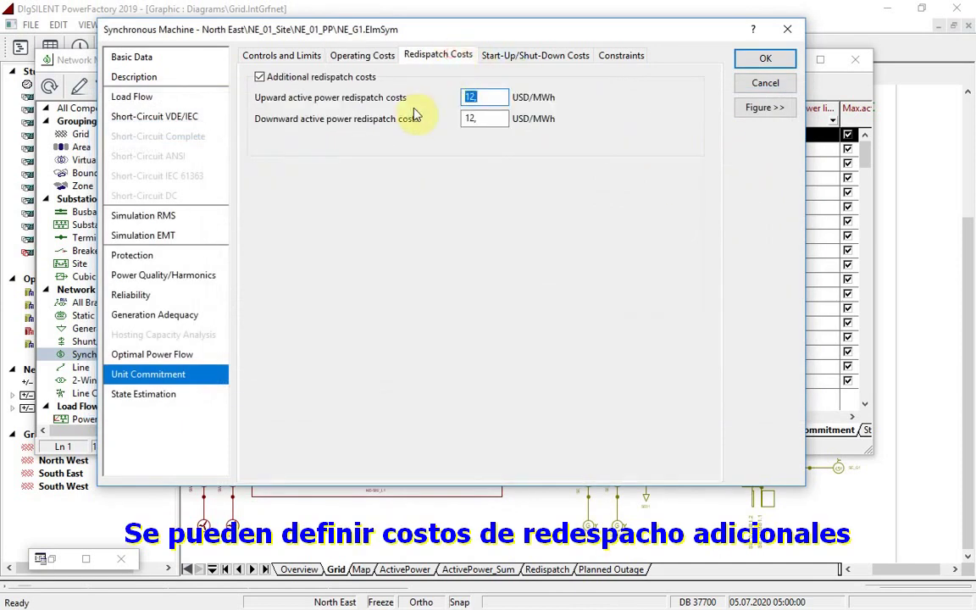
{"action": "left_click", "coordinate": [501, 54]}
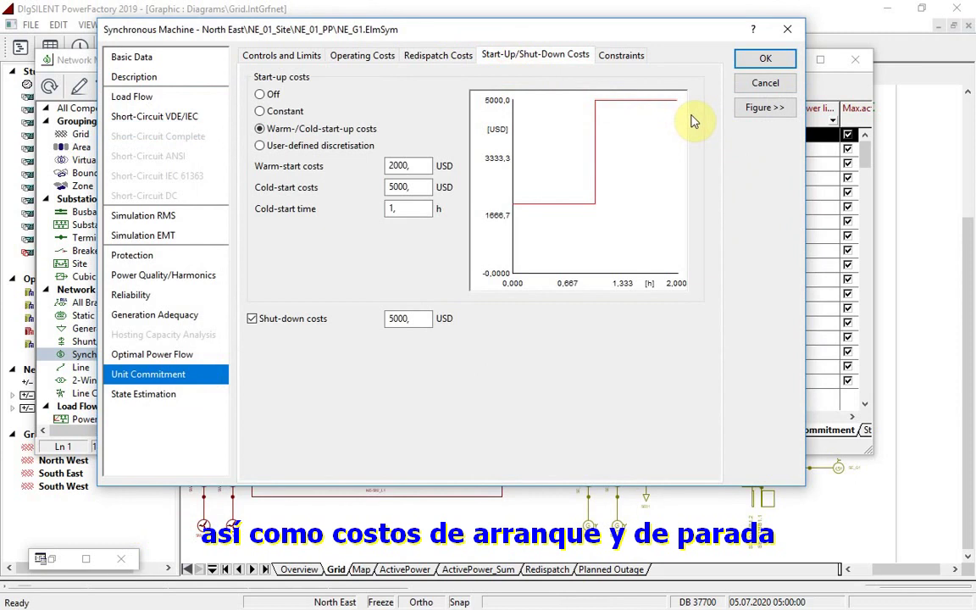
{"action": "left_click", "coordinate": [621, 56]}
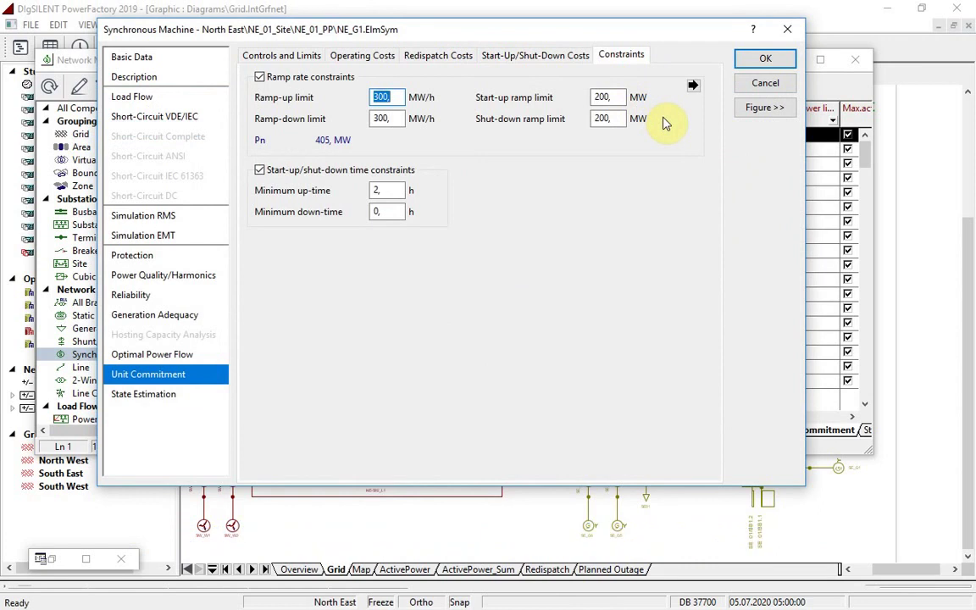
{"action": "left_click", "coordinate": [761, 85]}
{"action": "left_click", "coordinate": [779, 66]}
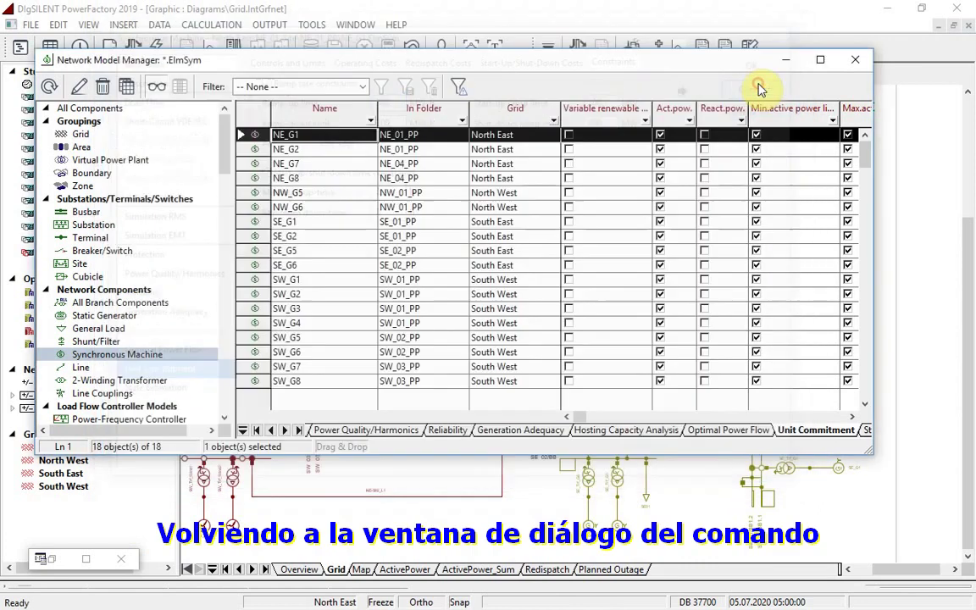
Step: Review the unit commitment controls, run the optimisation with the Cbc solver, and show the ActivePower_Sum plots
{"action": "left_click", "coordinate": [638, 49]}
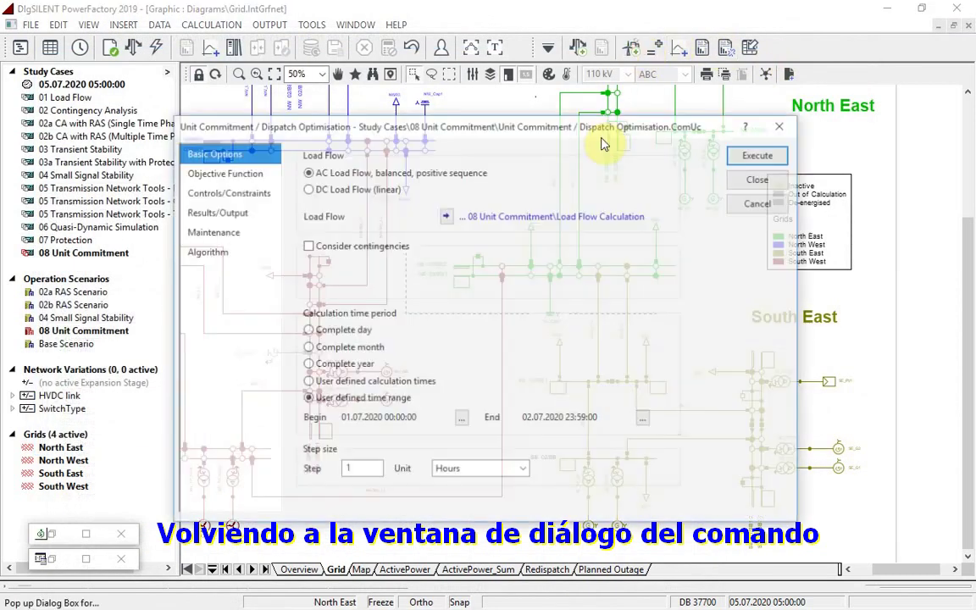
{"action": "left_click", "coordinate": [226, 191]}
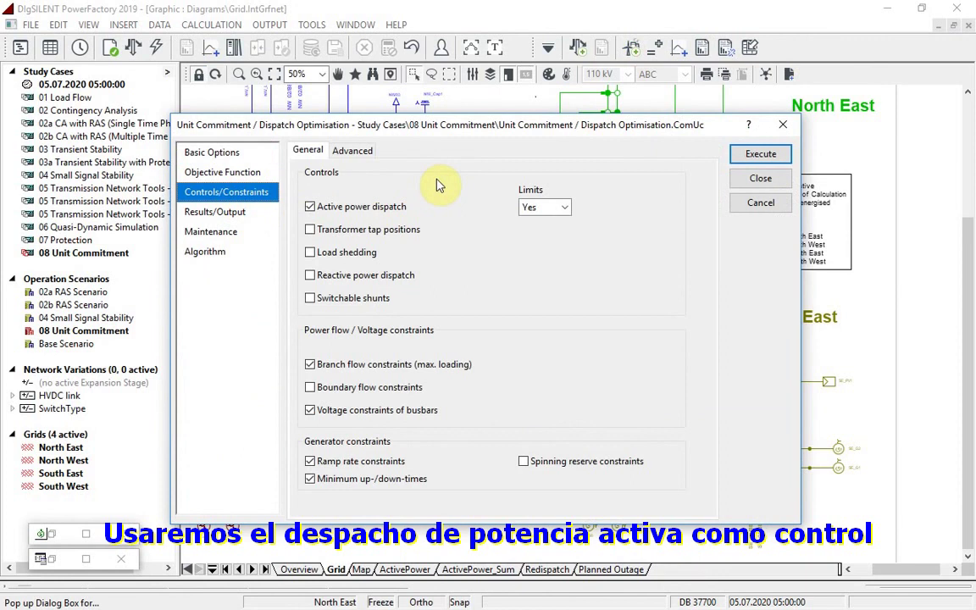
{"action": "left_click", "coordinate": [245, 257]}
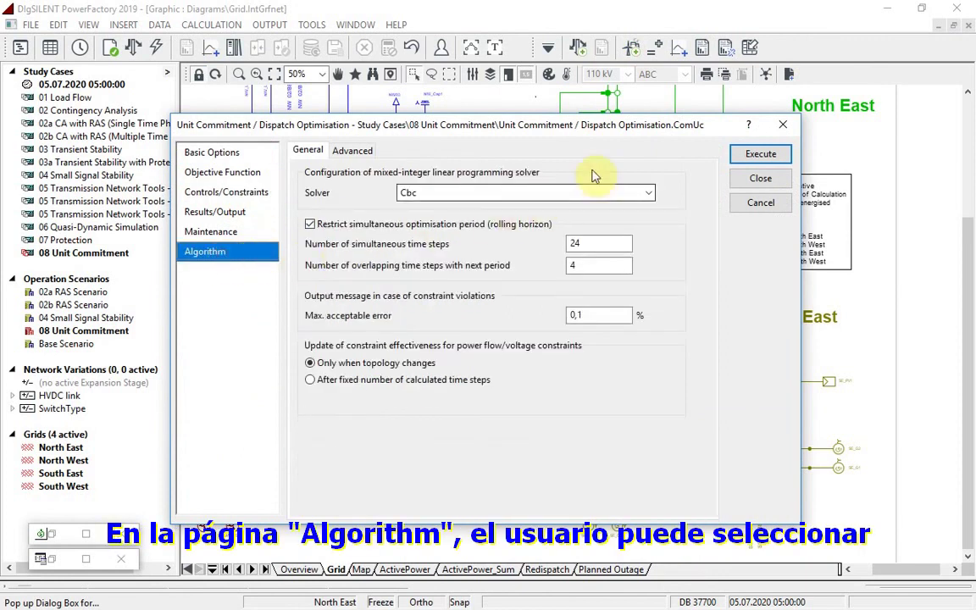
{"action": "left_click", "coordinate": [650, 192]}
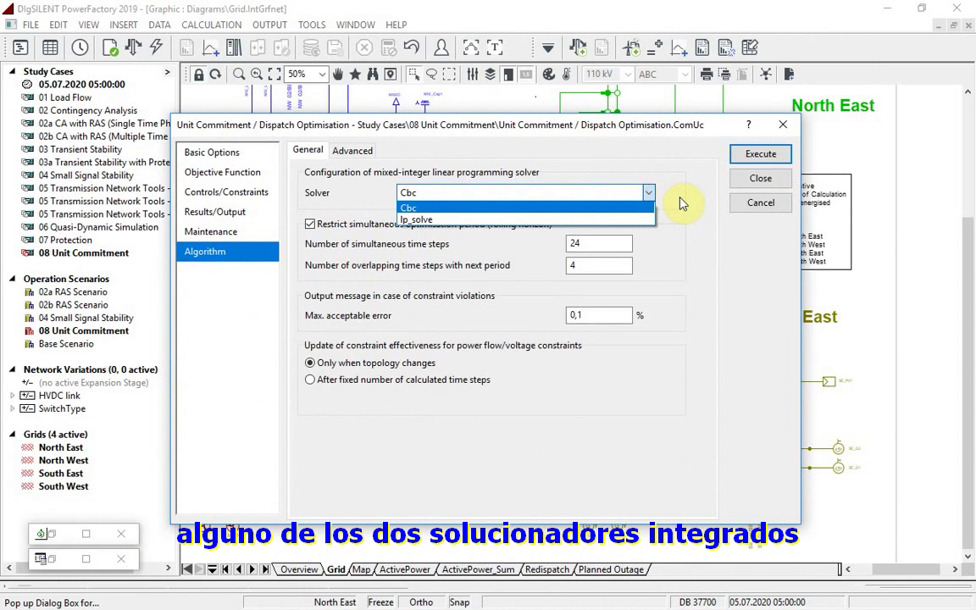
{"action": "left_click", "coordinate": [627, 208]}
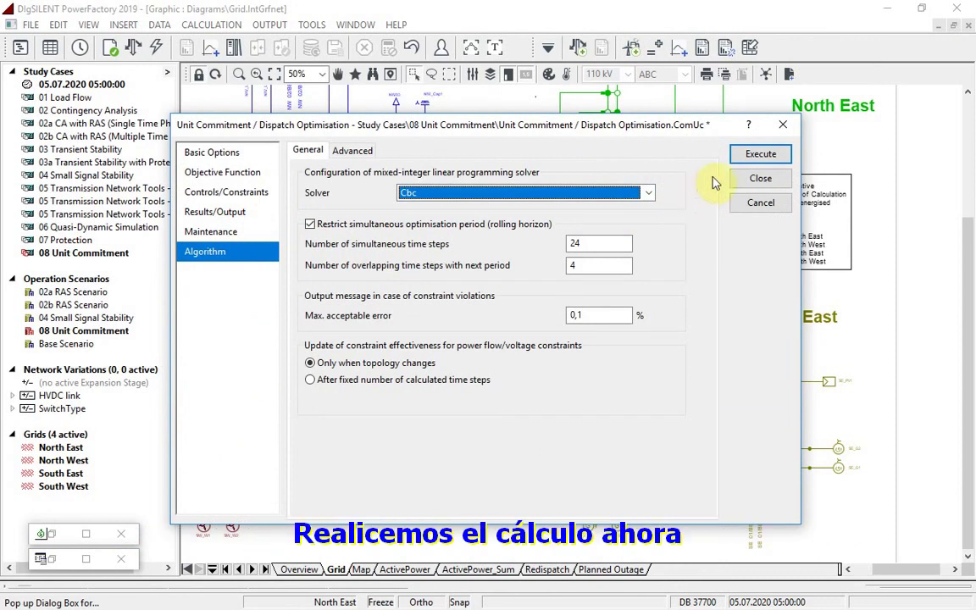
{"action": "left_click", "coordinate": [753, 154]}
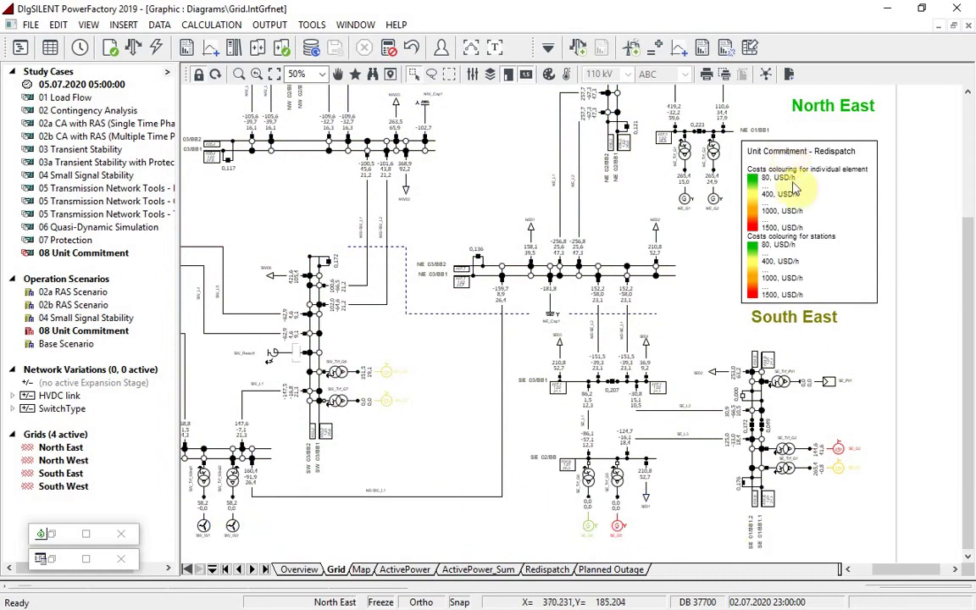
{"action": "left_click", "coordinate": [458, 569]}
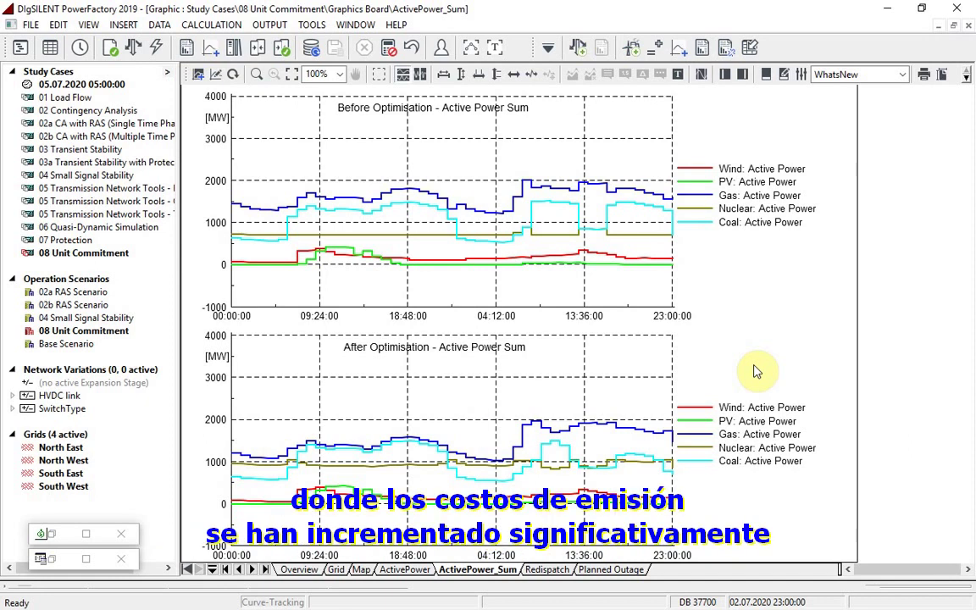
Step: Set the emission costs of the Gas_CHP generator cost curve to 50 USD/t
{"action": "double_click", "coordinate": [51, 559]}
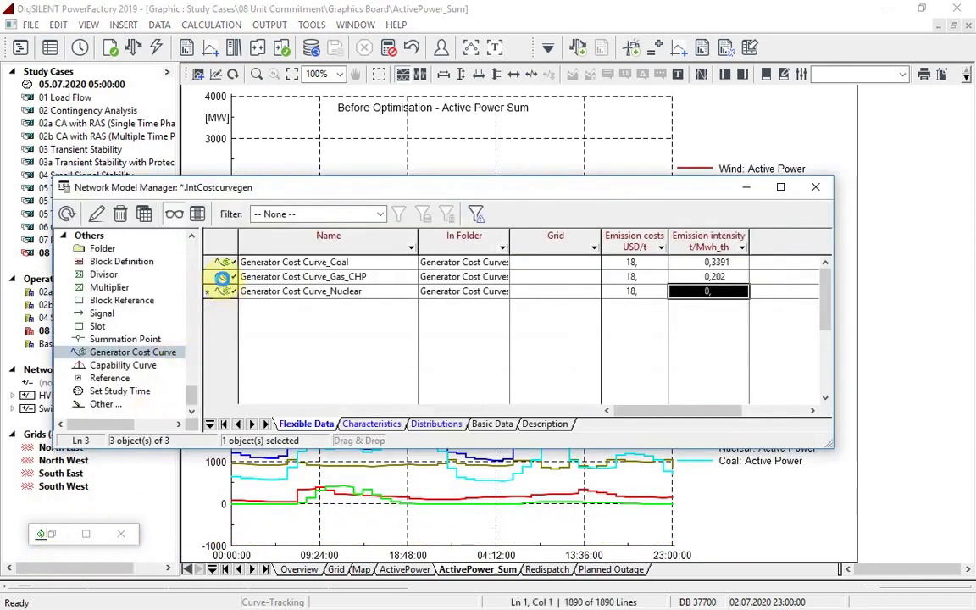
{"action": "double_click", "coordinate": [218, 276]}
{"action": "double_click", "coordinate": [607, 212]}
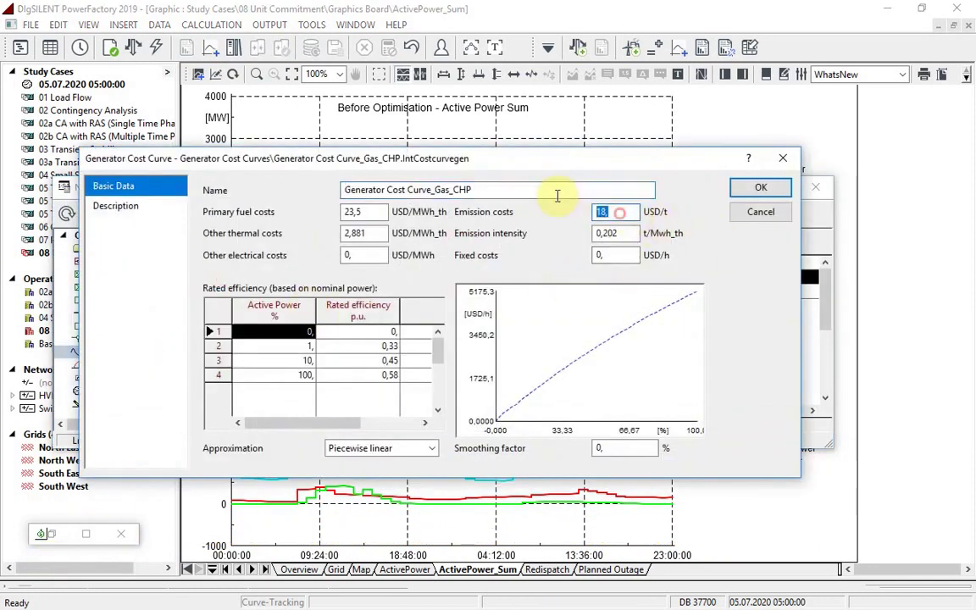
{"action": "type", "text": "50"}
{"action": "key", "text": "Return"}
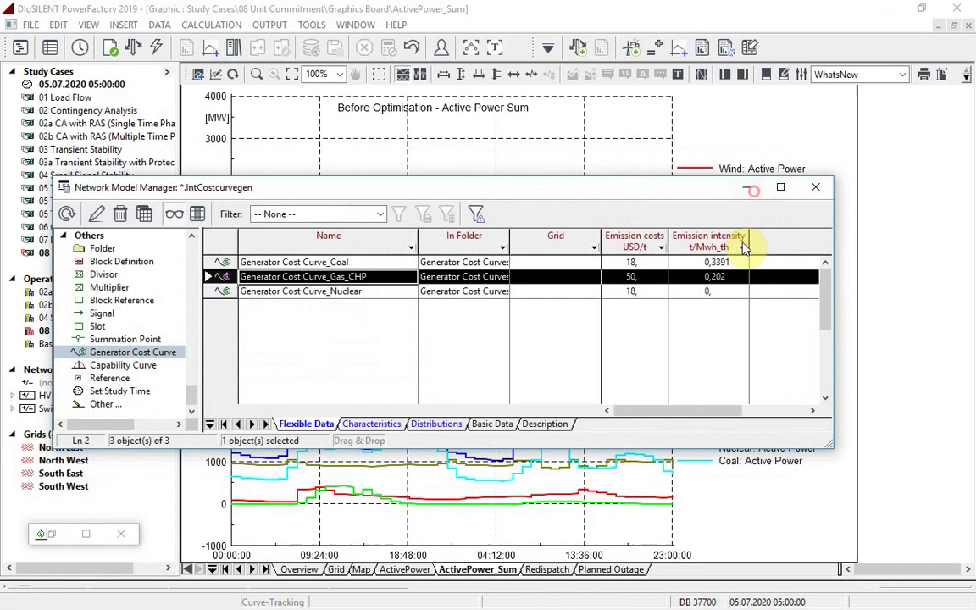
Step: Copy the 50 USD/t emission costs from the Gas_CHP cost curve to the Coal and Nuclear curves
{"action": "left_click", "coordinate": [642, 276]}
{"action": "key", "text": "ctrl+c"}
{"action": "left_click", "coordinate": [648, 261]}
{"action": "key", "text": "ctrl+v"}
{"action": "left_click", "coordinate": [665, 291]}
{"action": "key", "text": "ctrl+v"}
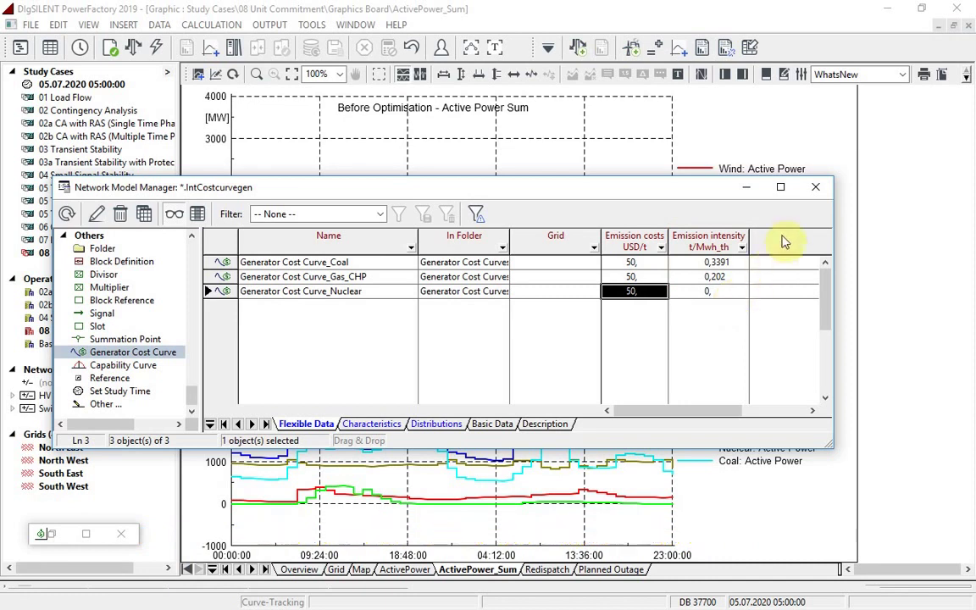
{"action": "left_click", "coordinate": [745, 188]}
Step: Rerun the unit commitment optimisation and generate the Optimal solution report as a study time summary
{"action": "left_click", "coordinate": [637, 47]}
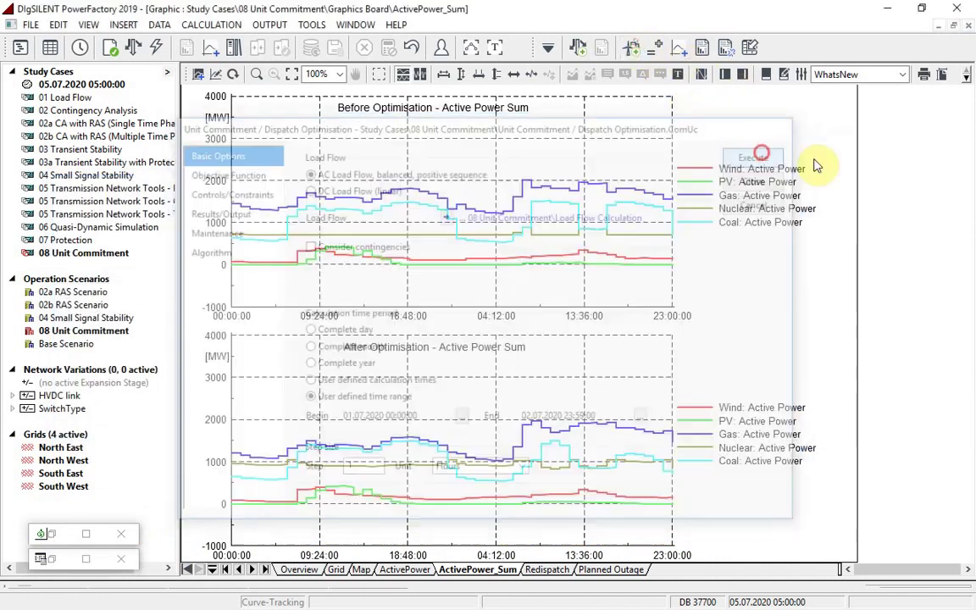
{"action": "left_click", "coordinate": [770, 156]}
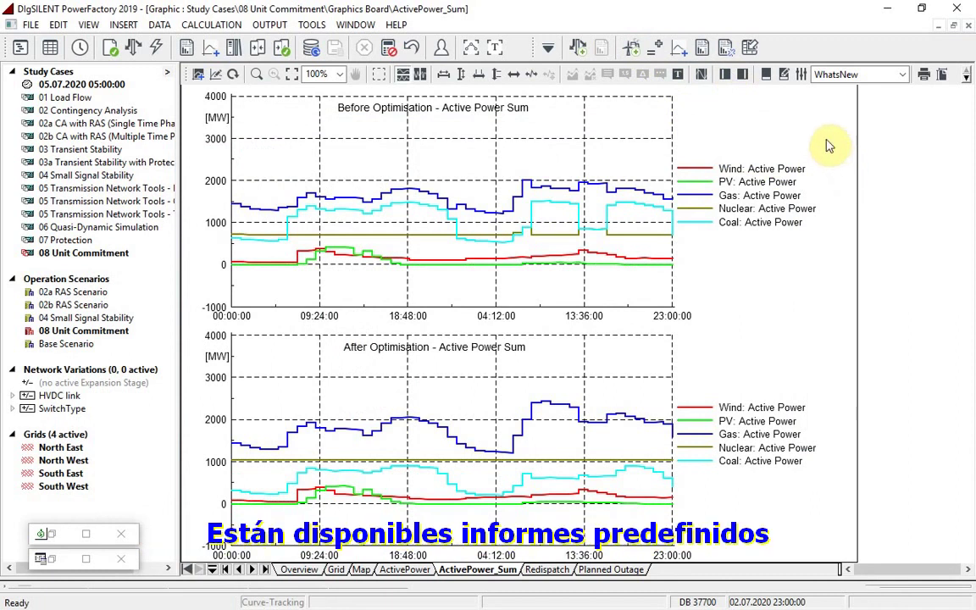
{"action": "left_click", "coordinate": [703, 49]}
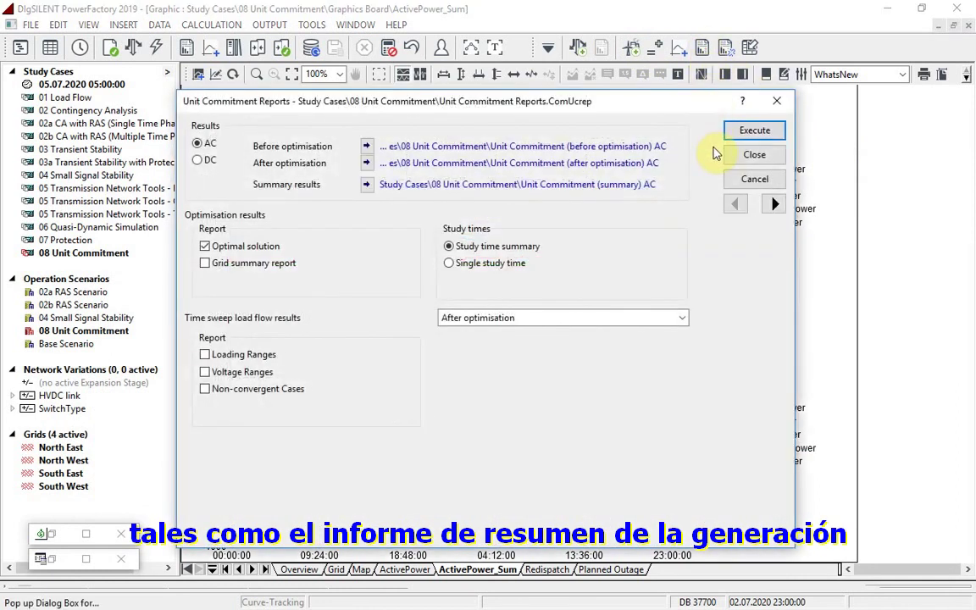
{"action": "left_click", "coordinate": [730, 133]}
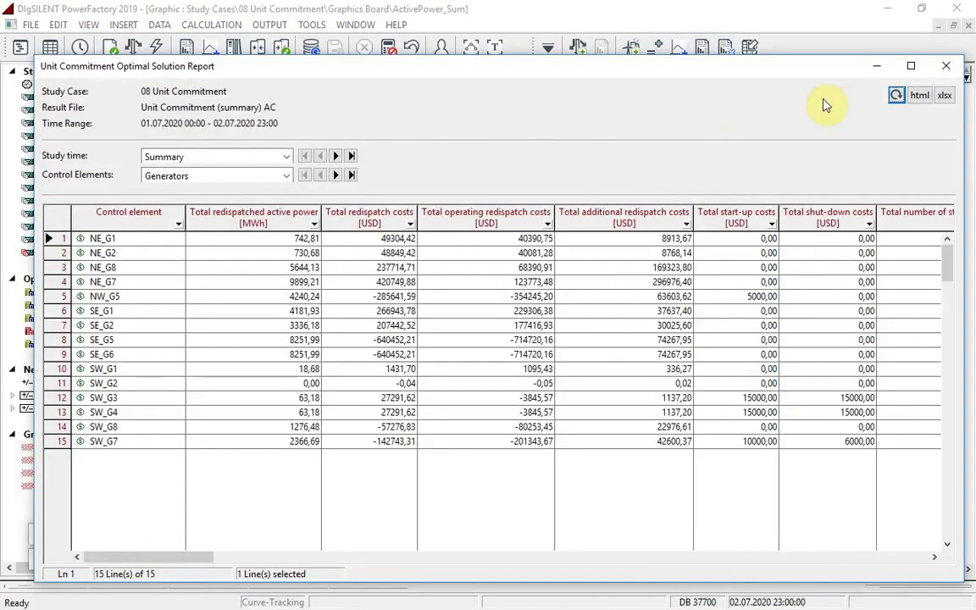
{"action": "left_click", "coordinate": [877, 66]}
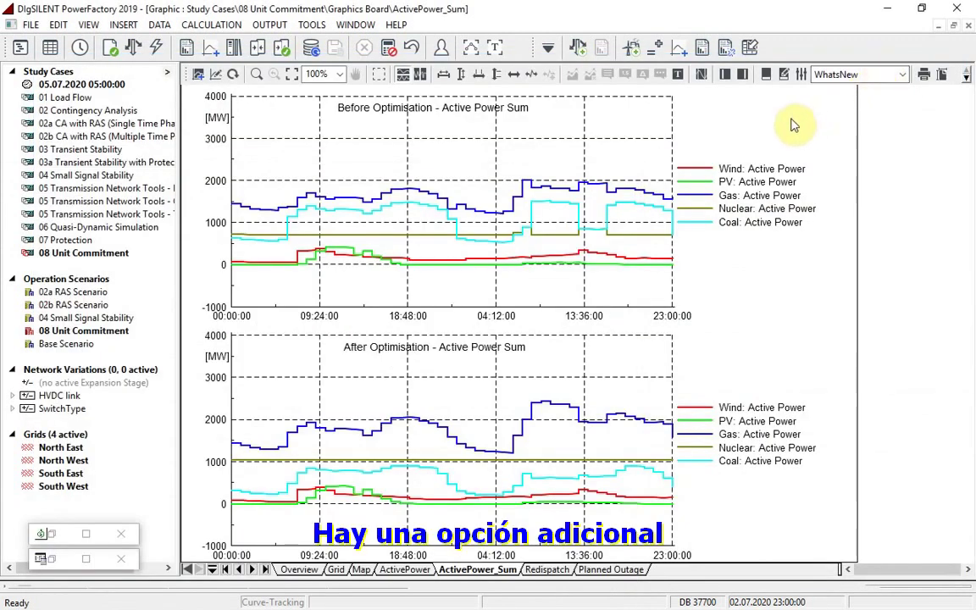
Step: Enable planned outages in the unit commitment maintenance settings and inspect the outages used in the calculation
{"action": "left_click", "coordinate": [534, 51]}
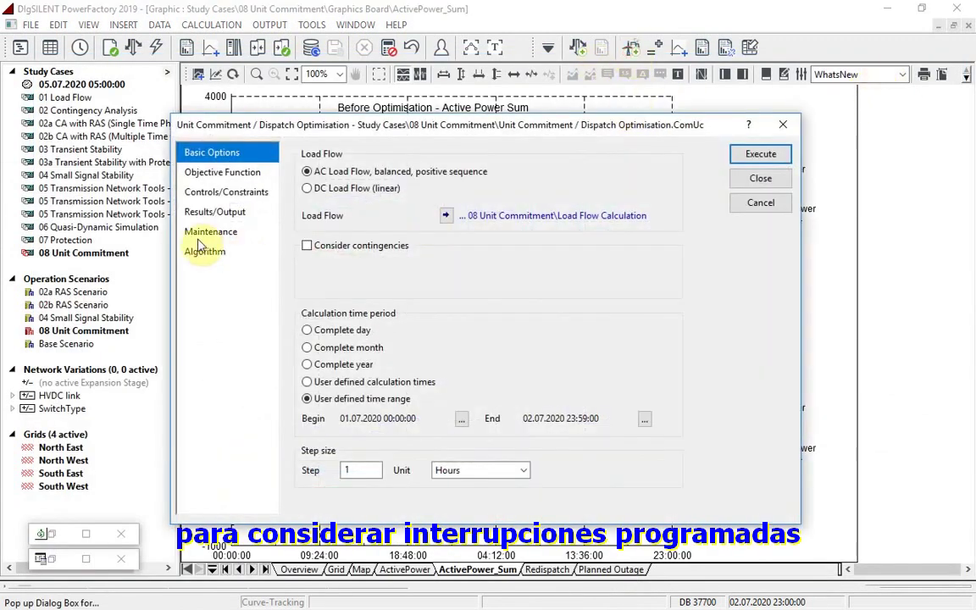
{"action": "left_click", "coordinate": [200, 232]}
{"action": "left_click", "coordinate": [307, 154]}
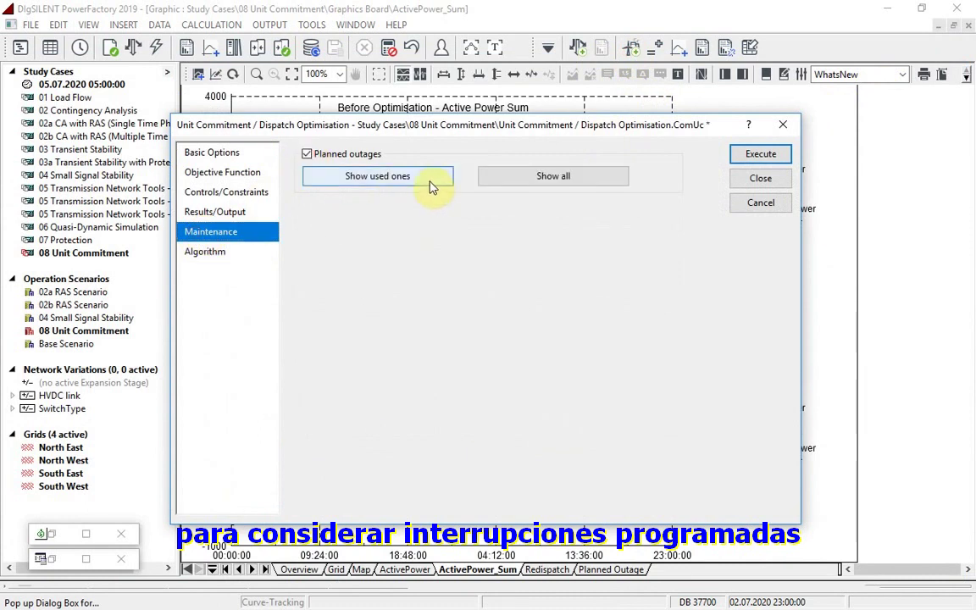
{"action": "left_click", "coordinate": [398, 181]}
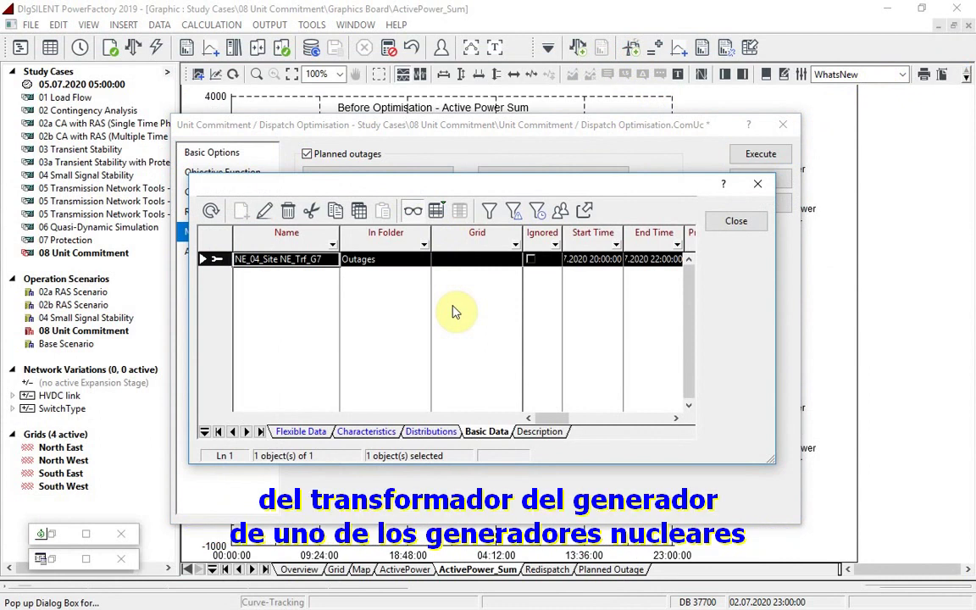
{"action": "left_click", "coordinate": [731, 221]}
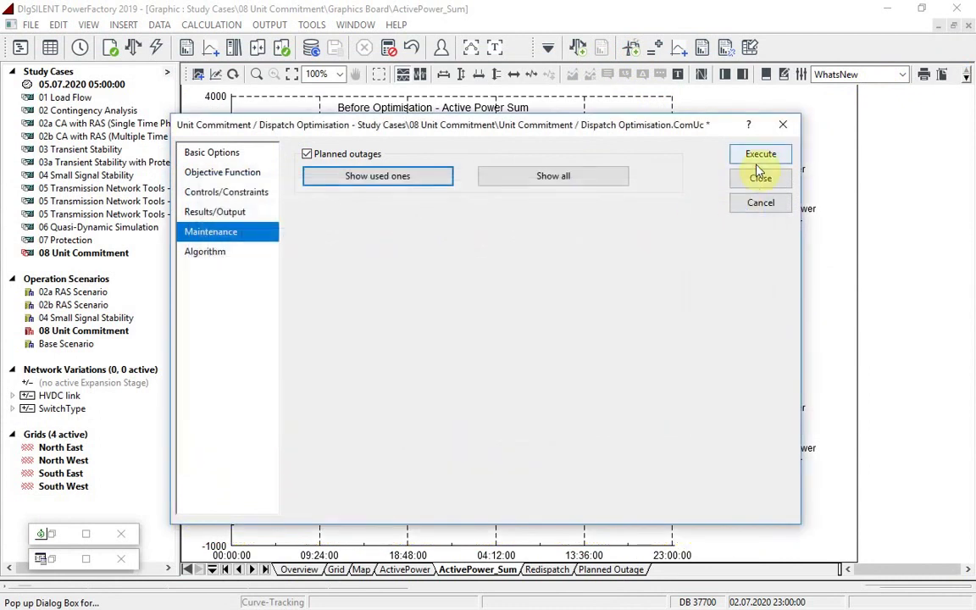
Step: Run the unit commitment optimisation with planned outages and review the Planned Outage plots and the redispatch cost colouring on the grid diagram
{"action": "left_click", "coordinate": [767, 158]}
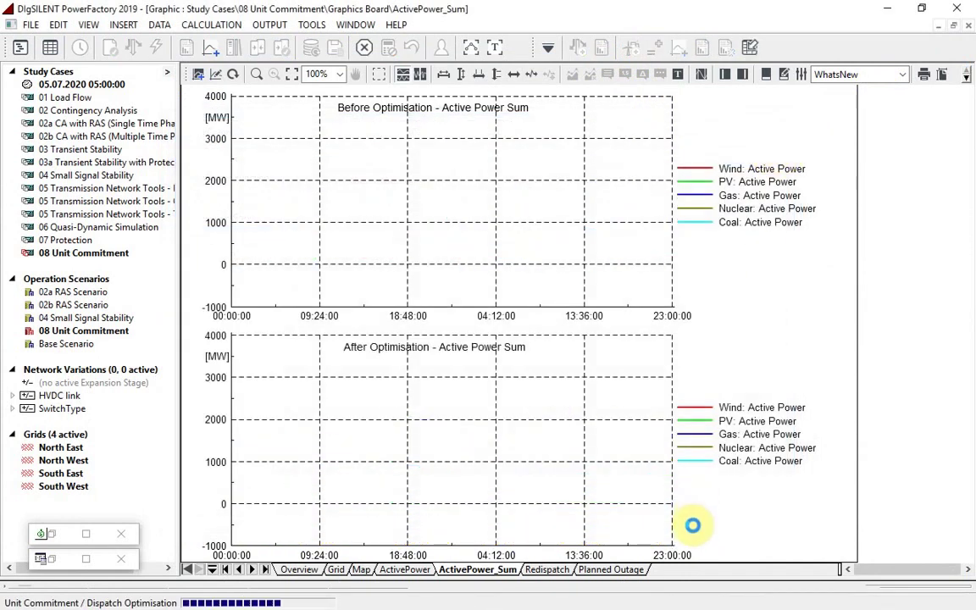
{"action": "left_click", "coordinate": [627, 569]}
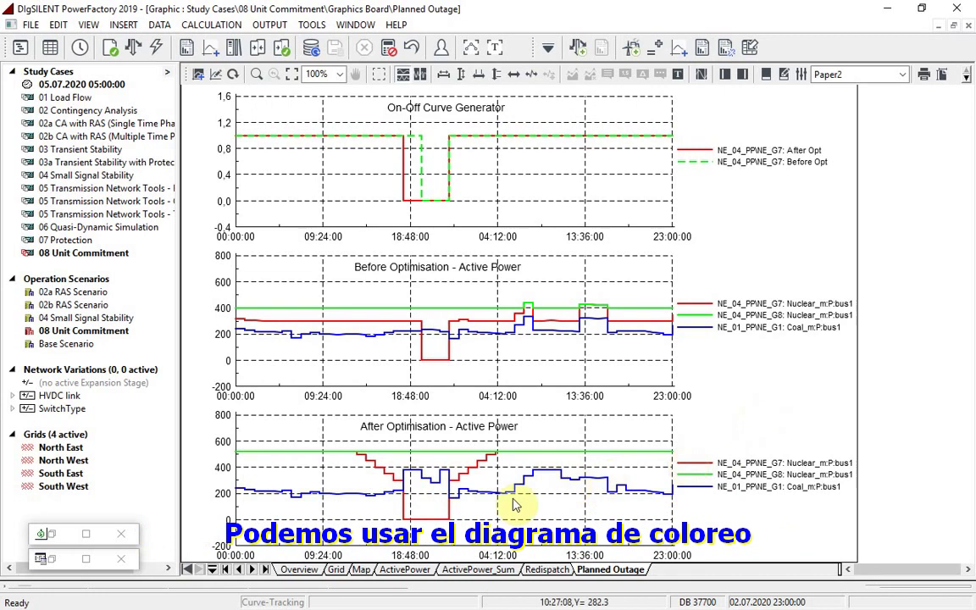
{"action": "left_click", "coordinate": [344, 571]}
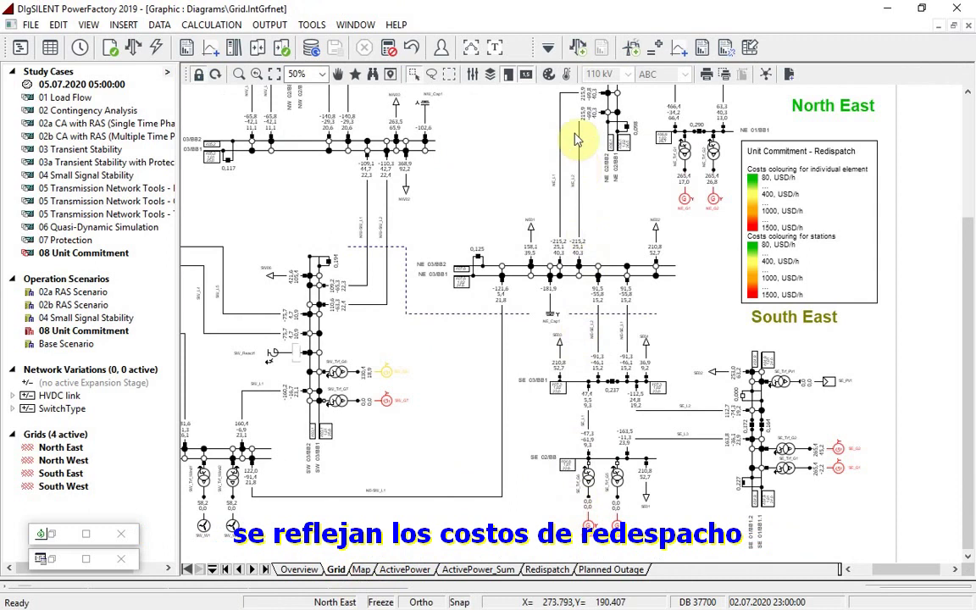
{"action": "left_click", "coordinate": [570, 82]}
{"action": "left_click", "coordinate": [739, 276]}
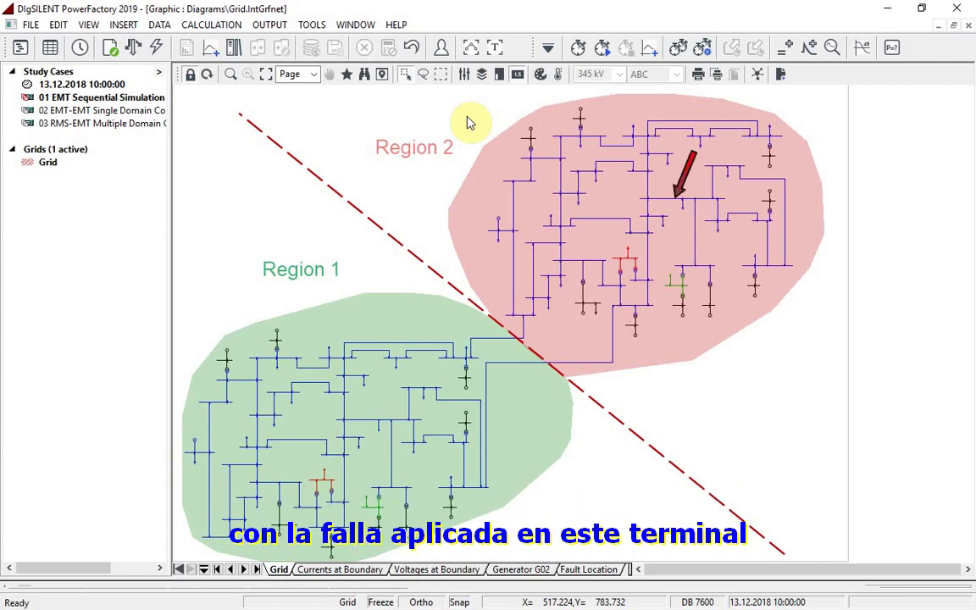
Step: Run the sequential EMT simulation and zoom the Fault Location voltage plots to the period from 0.30 to 1.30 s
{"action": "left_click", "coordinate": [603, 47]}
{"action": "left_click", "coordinate": [631, 151]}
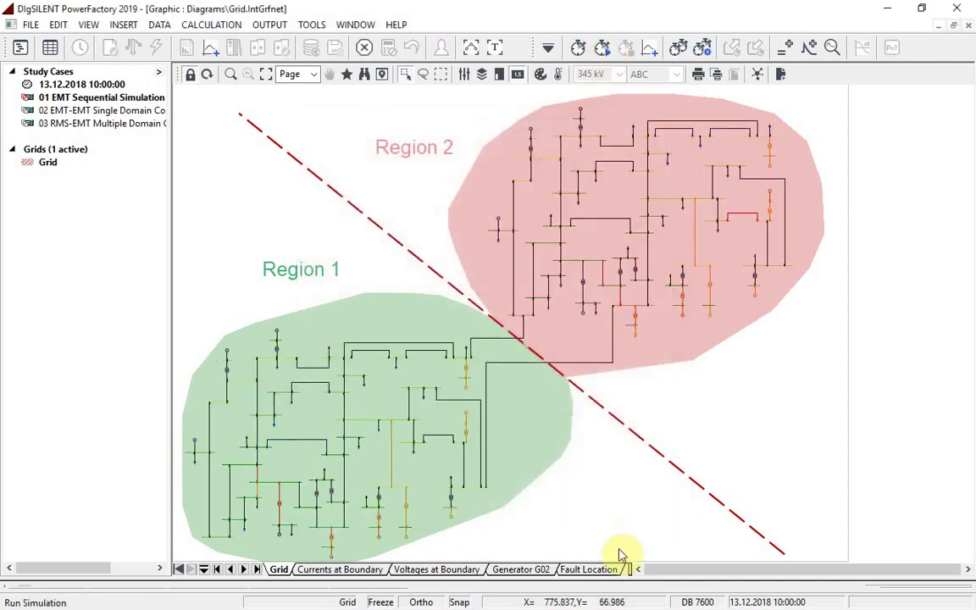
{"action": "left_click", "coordinate": [607, 566]}
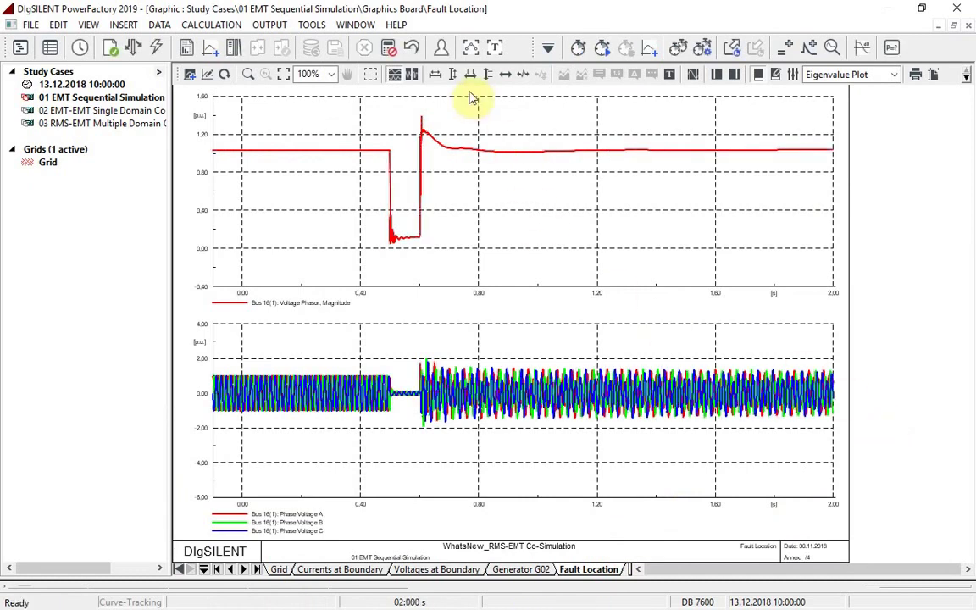
{"action": "left_click_drag", "start_coordinate": [356, 102], "coordinate": [566, 142]}
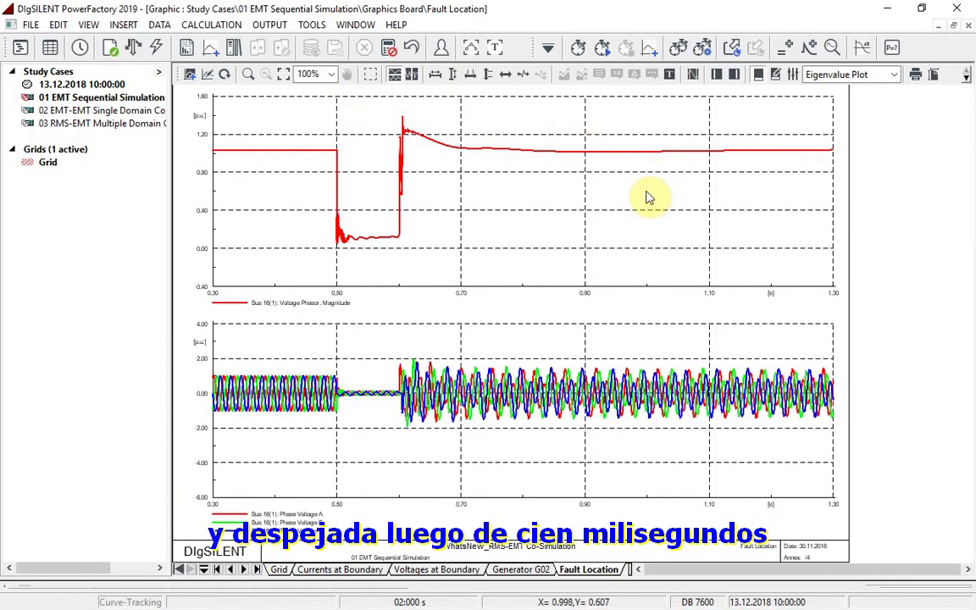
Step: Activate the 02 EMT-EMT Single Domain Co-Simulation study case and inspect the initial conditions settings used for its co-simulation
{"action": "right_click", "coordinate": [138, 113]}
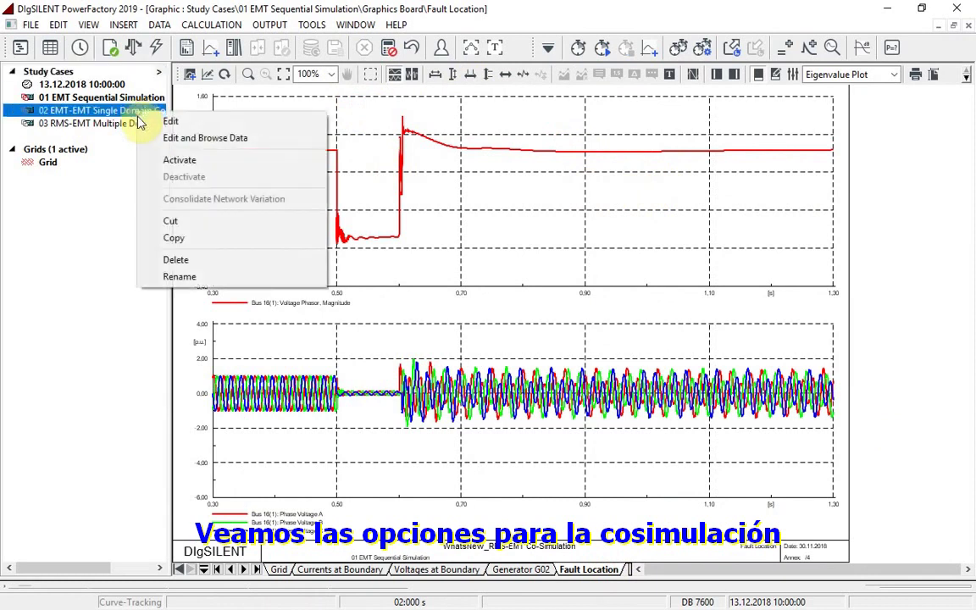
{"action": "left_click", "coordinate": [176, 158]}
{"action": "left_click", "coordinate": [677, 48]}
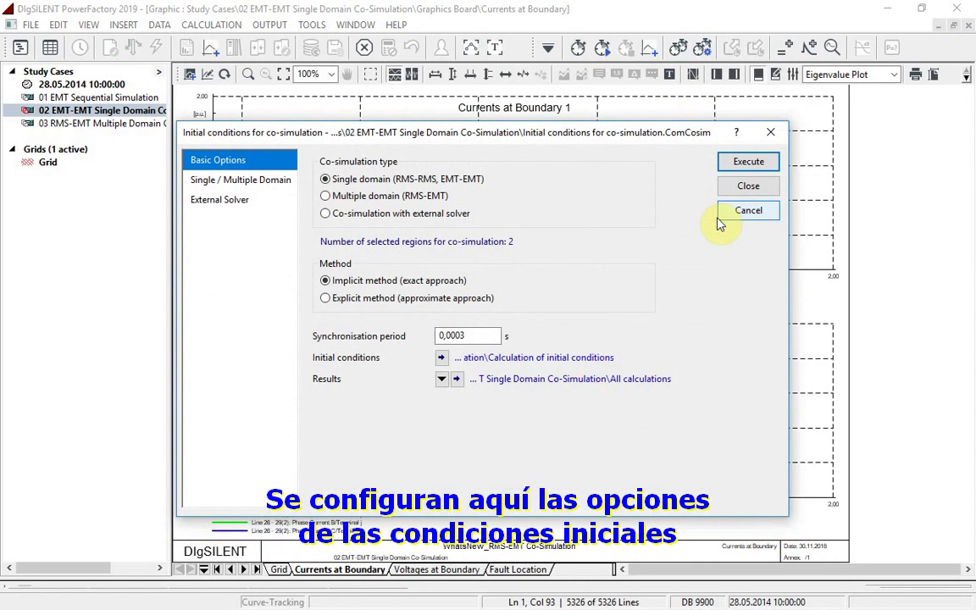
{"action": "left_click", "coordinate": [442, 358]}
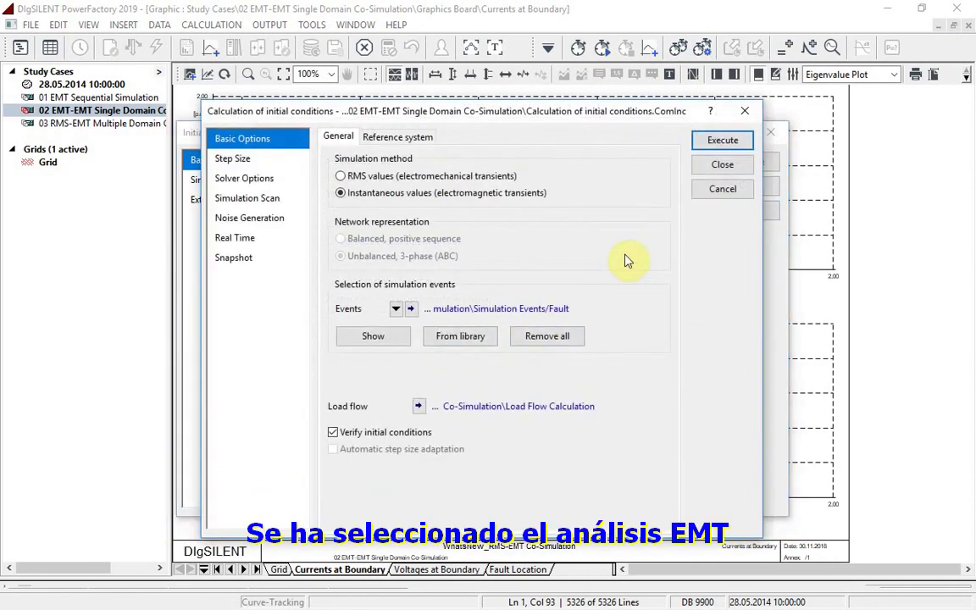
{"action": "left_click", "coordinate": [705, 190]}
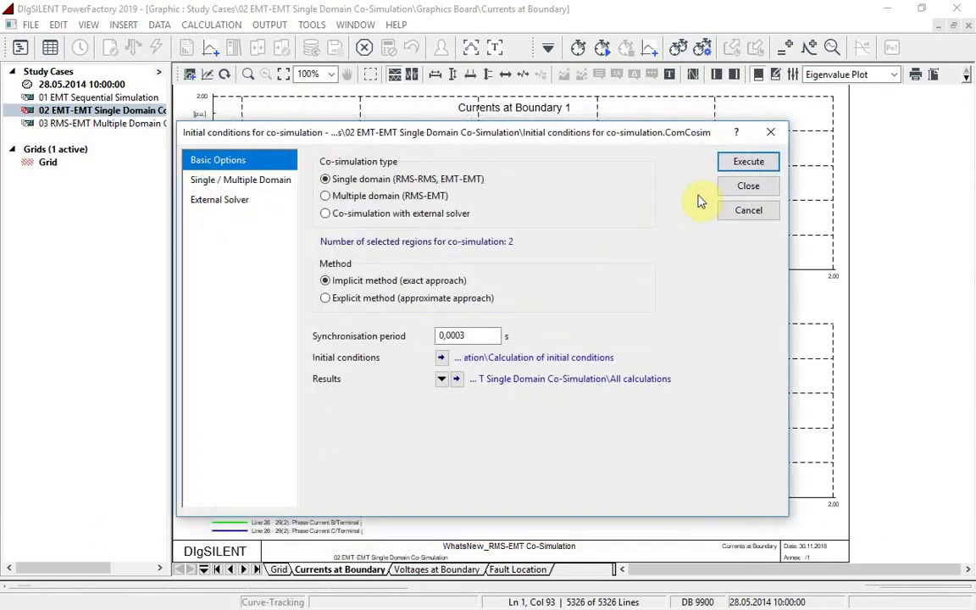
Step: Inspect the co-simulation region definitions and the definition of Boundary 1 for Region 1
{"action": "left_click", "coordinate": [282, 181]}
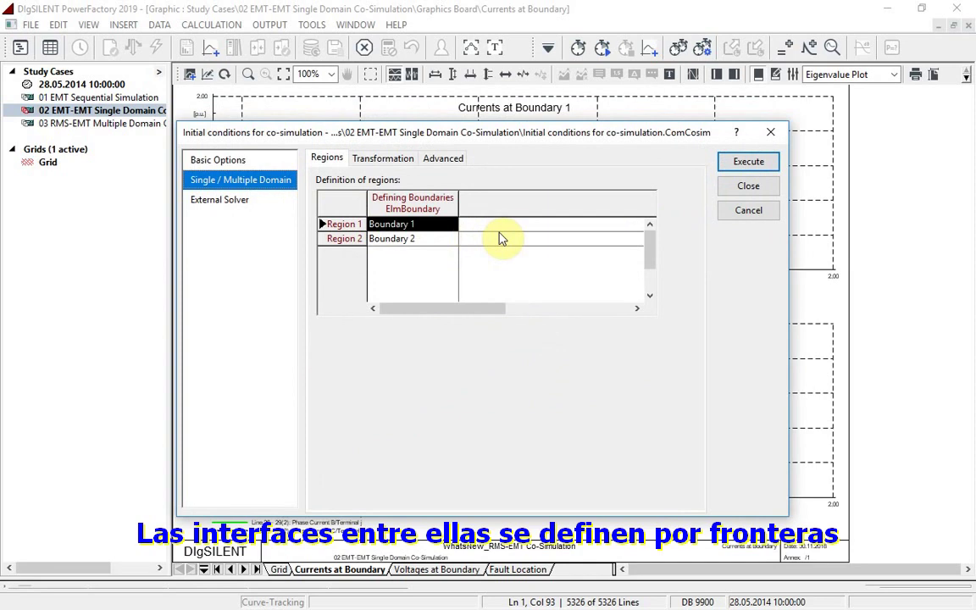
{"action": "left_click", "coordinate": [442, 229]}
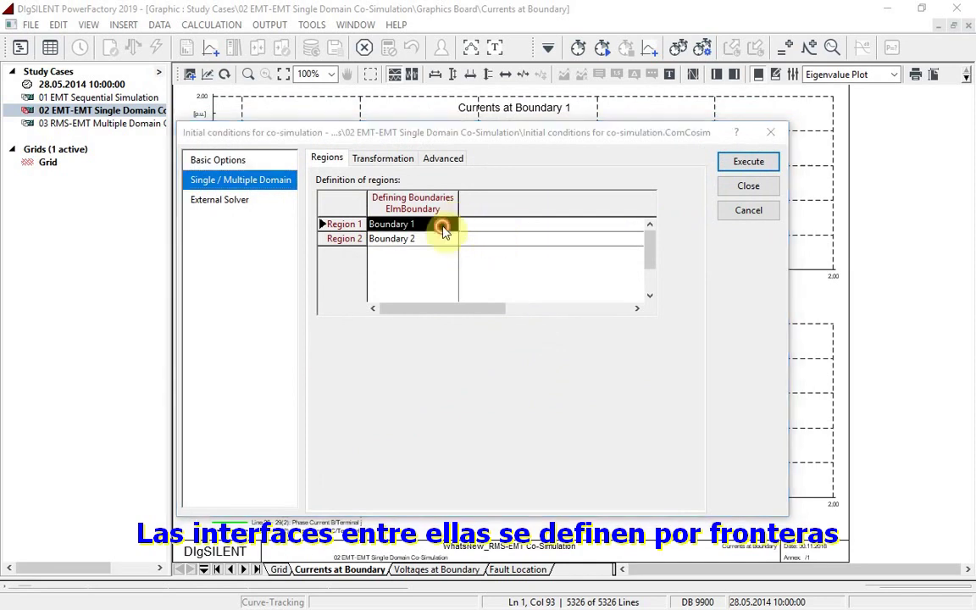
{"action": "double_click", "coordinate": [442, 228]}
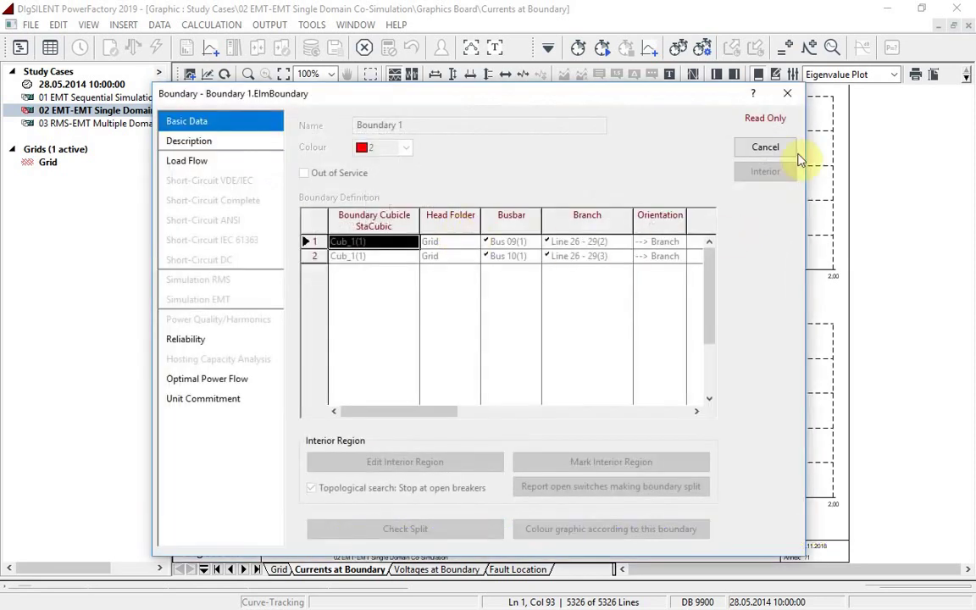
{"action": "left_click", "coordinate": [773, 147]}
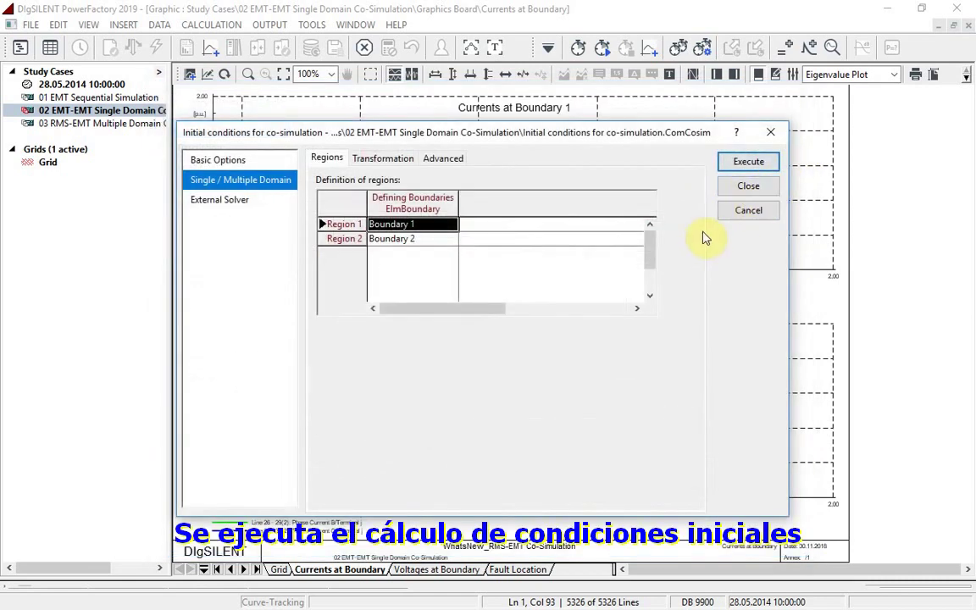
Step: Calculate the initial conditions for the single domain co-simulation and run the EMT-EMT simulation
{"action": "left_click", "coordinate": [749, 163]}
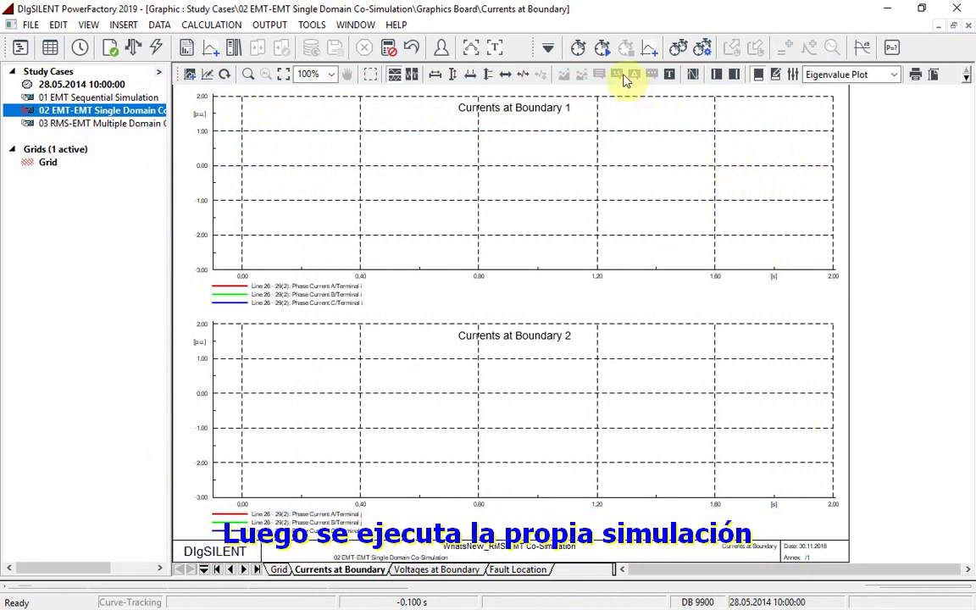
{"action": "left_click", "coordinate": [602, 47]}
{"action": "left_click", "coordinate": [647, 157]}
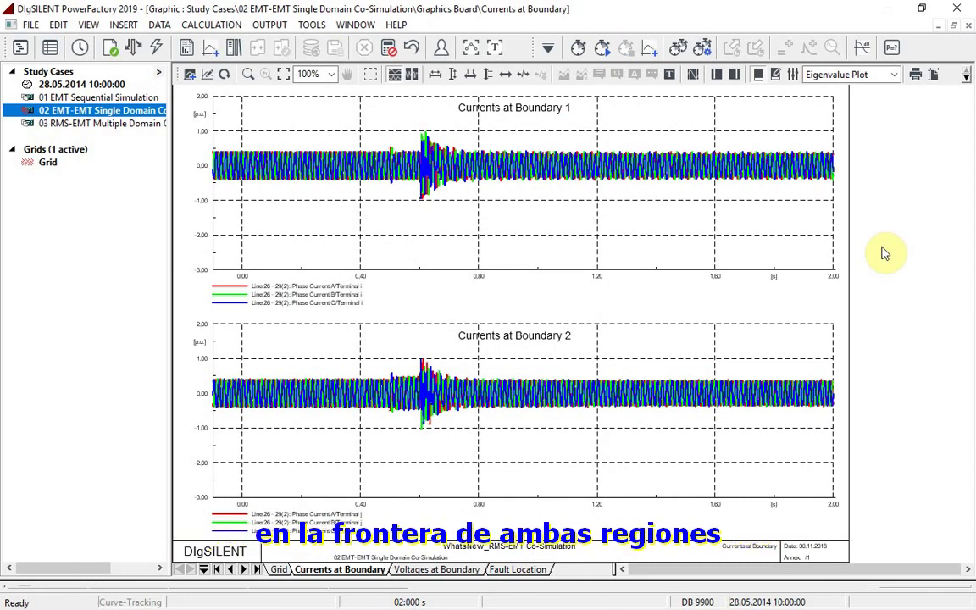
Step: Activate the 03 RMS-EMT Multiple Domain Co-Simulation study case and inspect the ComInc RMS settings of Region 1
{"action": "right_click", "coordinate": [128, 124]}
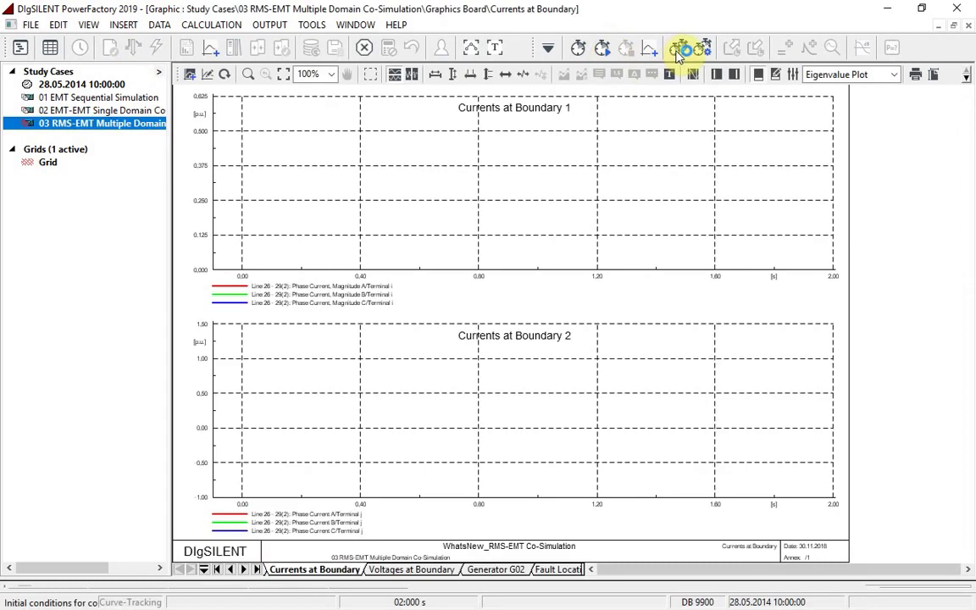
{"action": "left_click", "coordinate": [680, 48]}
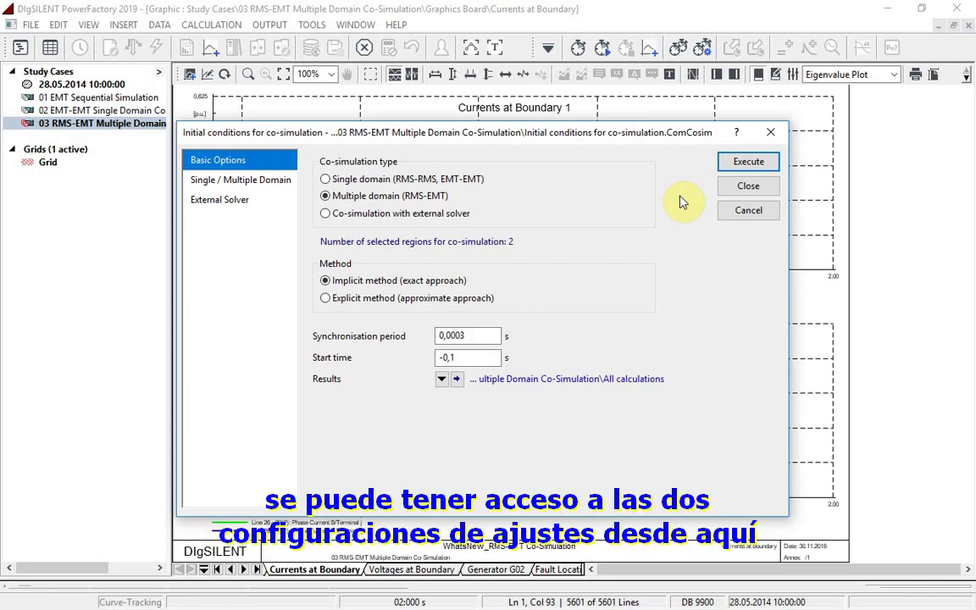
{"action": "left_click", "coordinate": [242, 180]}
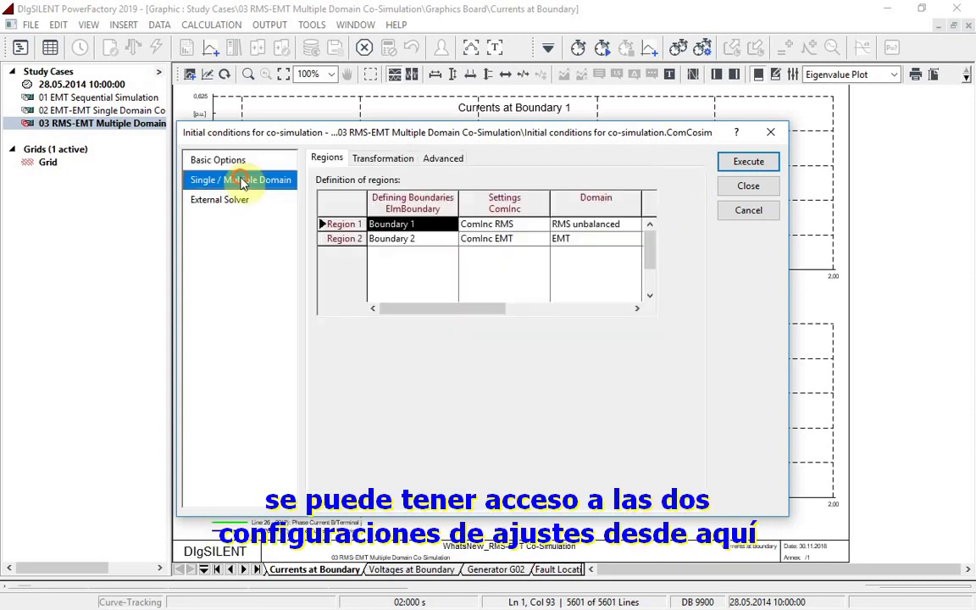
{"action": "double_click", "coordinate": [527, 224]}
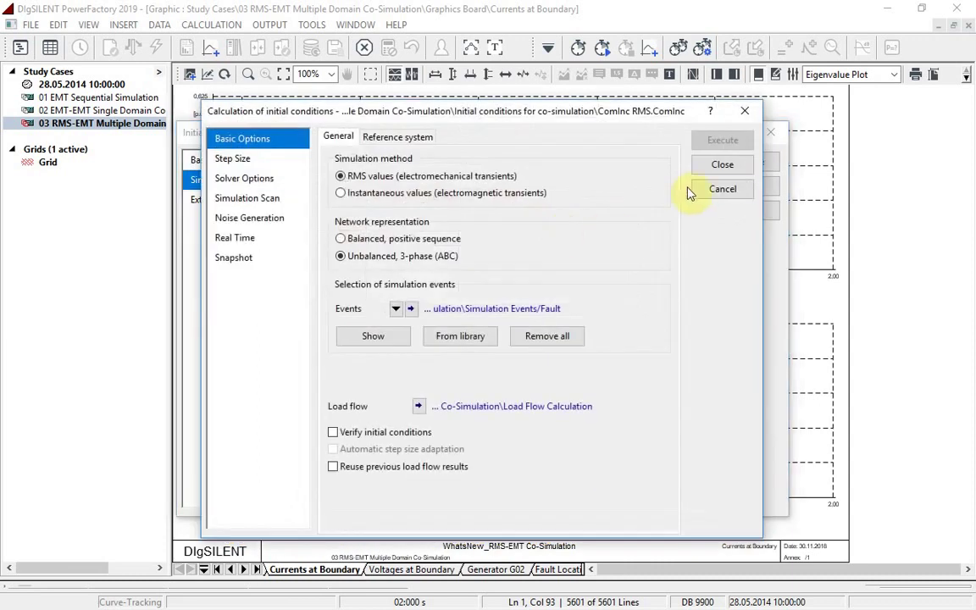
{"action": "left_click", "coordinate": [695, 190]}
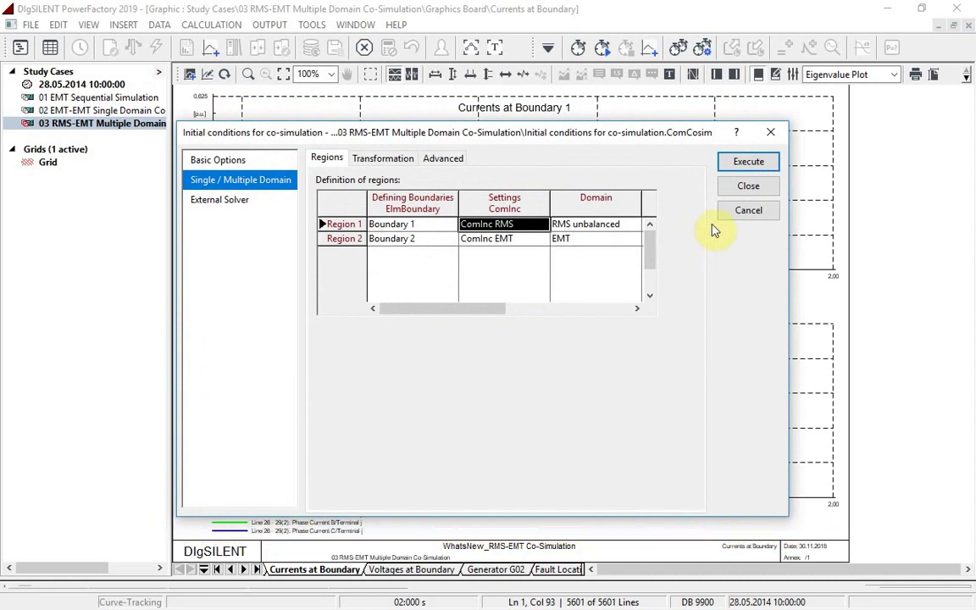
Step: Calculate the initial conditions for the multiple domain co-simulation and run the RMS-EMT simulation
{"action": "left_click", "coordinate": [754, 161]}
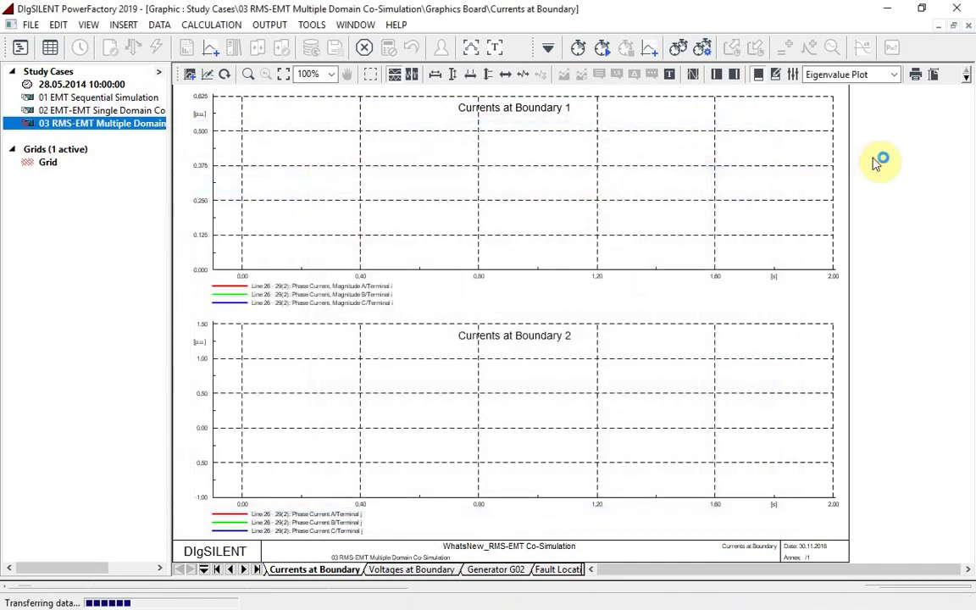
{"action": "left_click", "coordinate": [603, 48]}
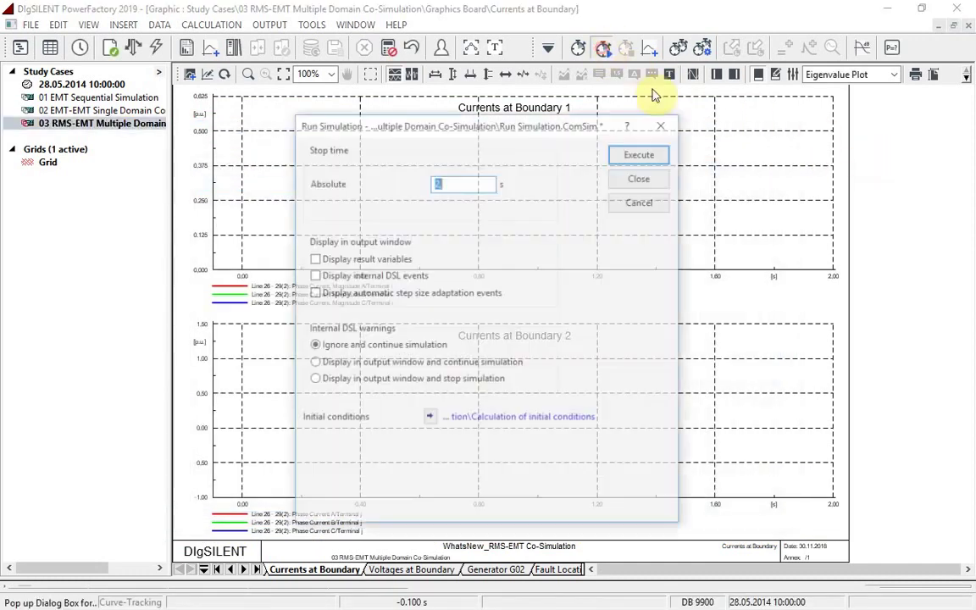
{"action": "left_click", "coordinate": [661, 157]}
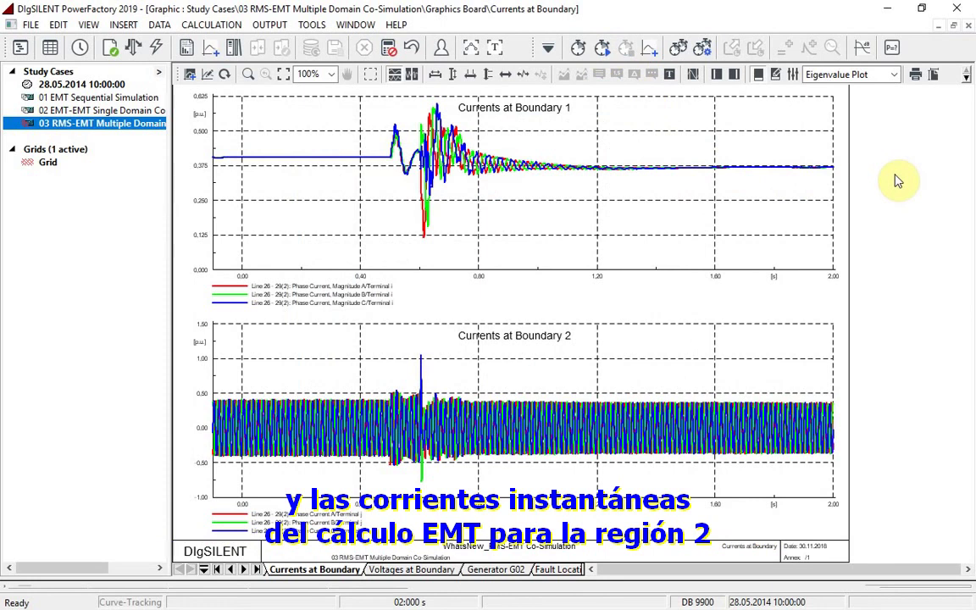
{"action": "left_click", "coordinate": [687, 47]}
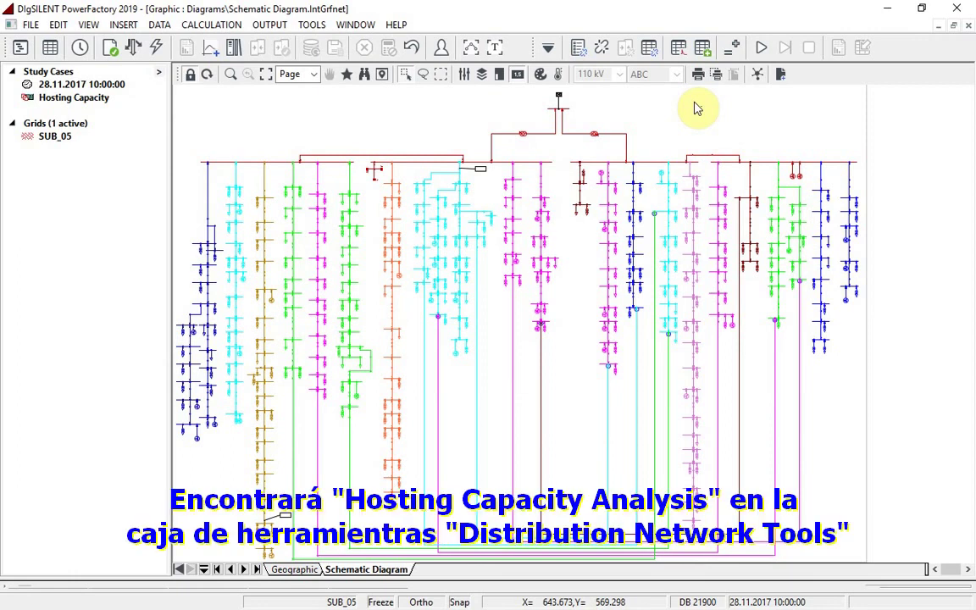
Step: Start a Hosting Capacity Analysis from the Distribution Network Tools and add protection limits and power quality limits to its constraints
{"action": "left_click", "coordinate": [548, 48]}
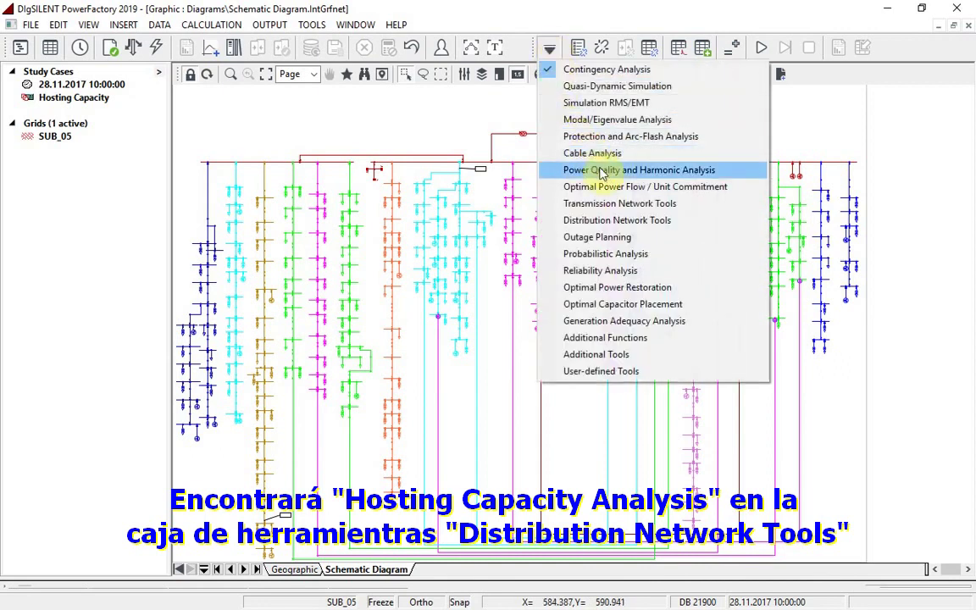
{"action": "left_click", "coordinate": [642, 220]}
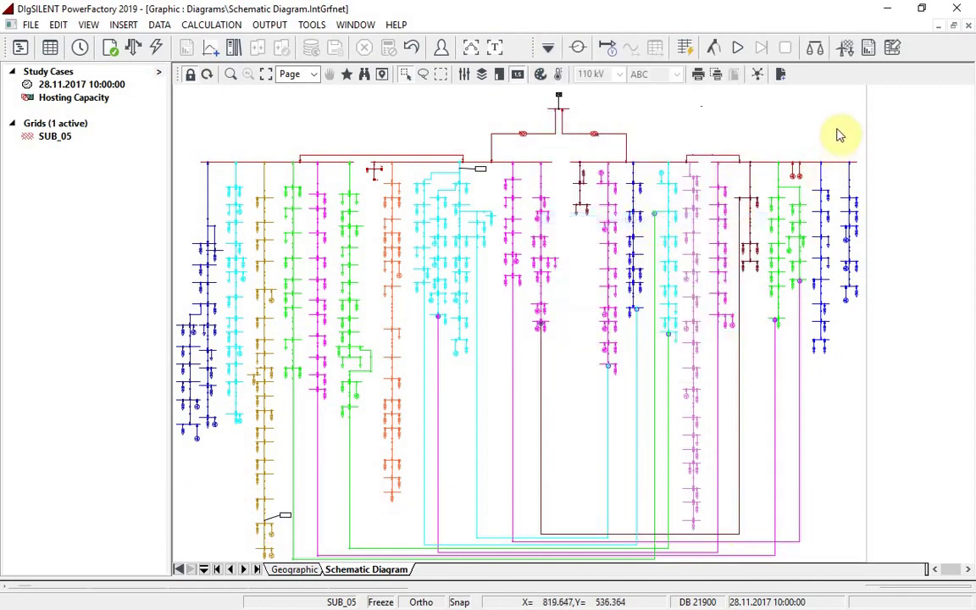
{"action": "left_click", "coordinate": [849, 49]}
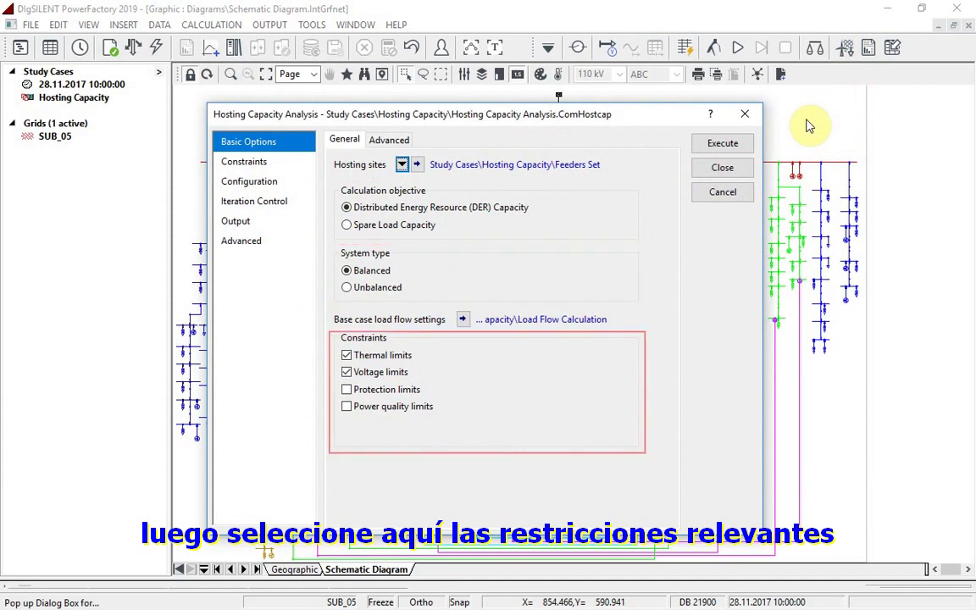
{"action": "left_click", "coordinate": [347, 389]}
{"action": "left_click", "coordinate": [347, 407]}
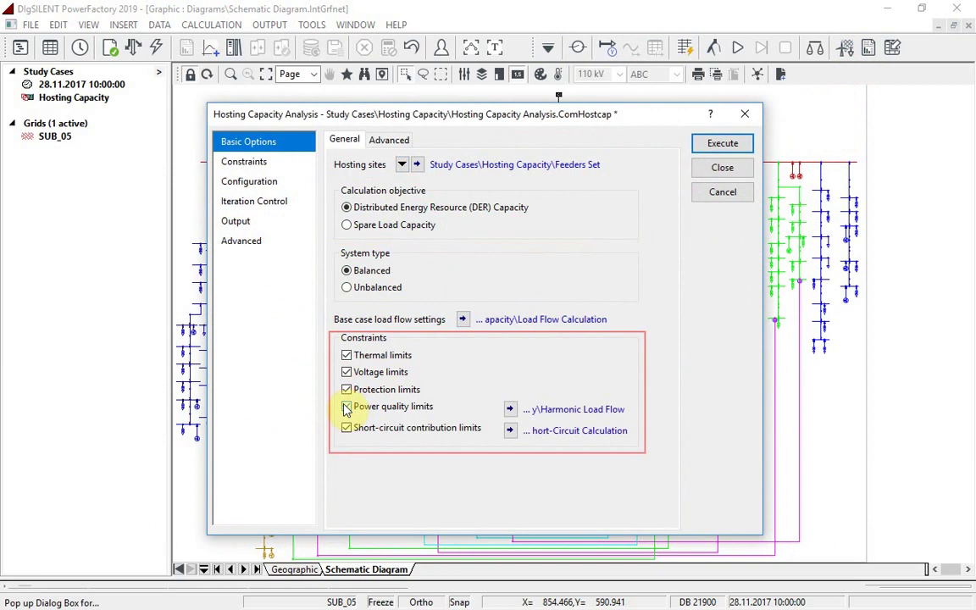
Step: Enable the reversed power flow protection limit and review the thermal, voltage and power quality constraints of the hosting capacity analysis
{"action": "left_click", "coordinate": [237, 160]}
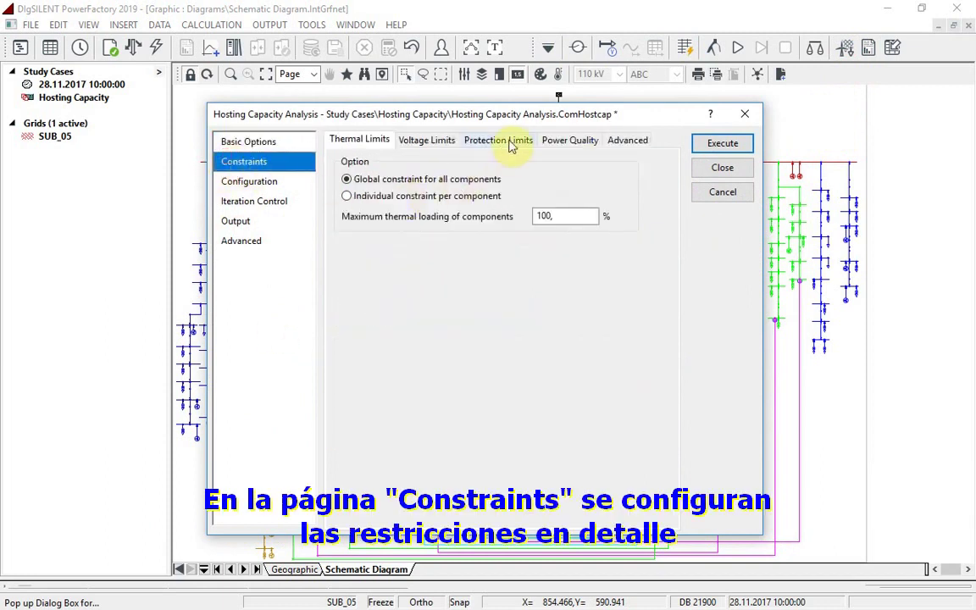
{"action": "left_click", "coordinate": [439, 142]}
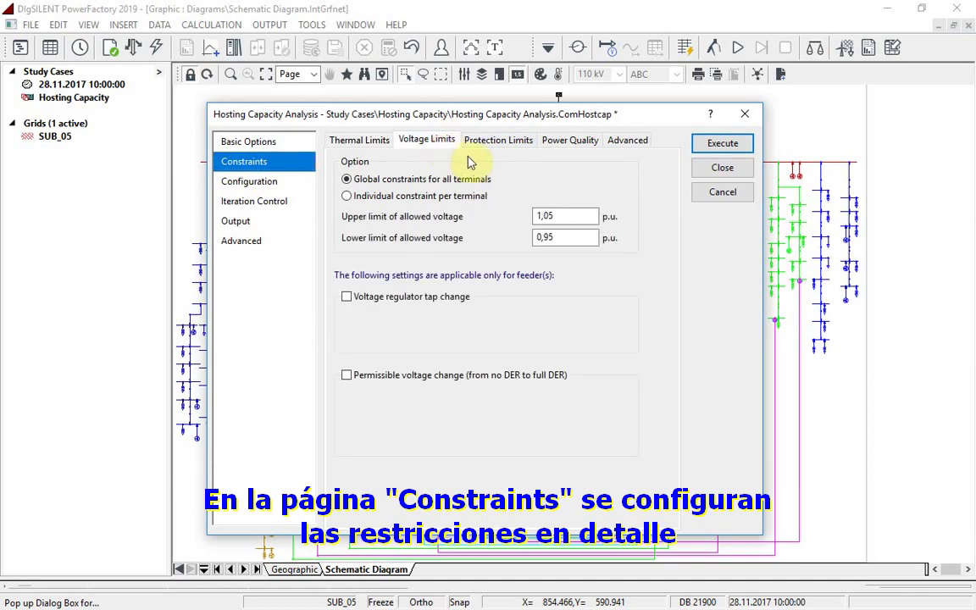
{"action": "left_click", "coordinate": [506, 140]}
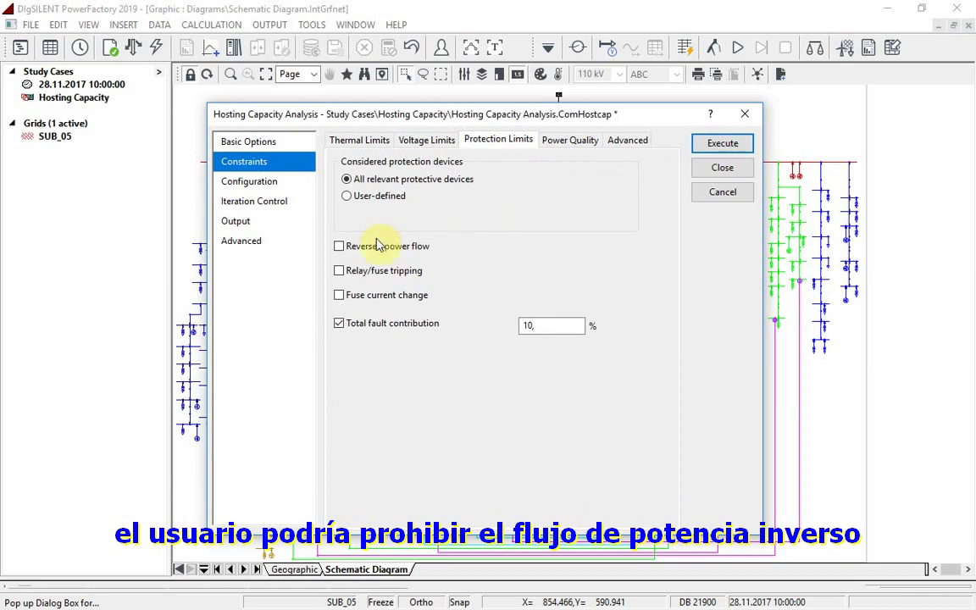
{"action": "left_click", "coordinate": [339, 246]}
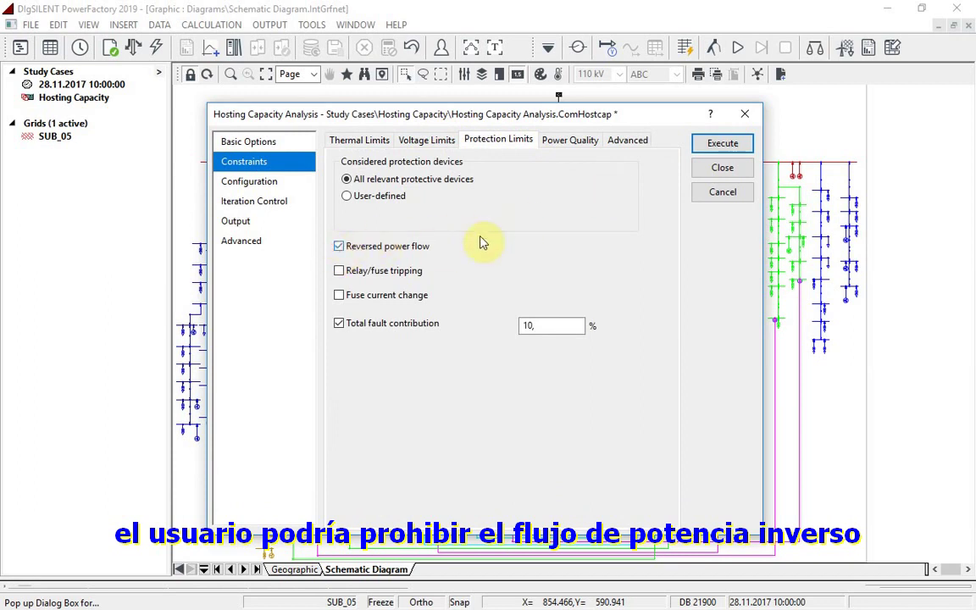
{"action": "left_click", "coordinate": [571, 140]}
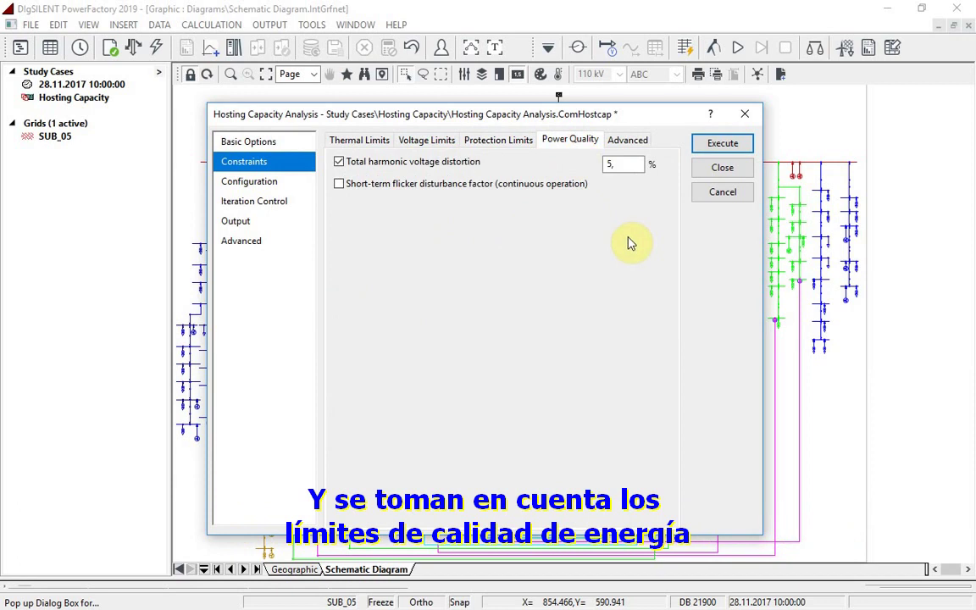
Step: Enable the short-term flicker disturbance factor limit, inspect the contents of the Feeders Set hosting sites, and cancel the hosting capacity command
{"action": "left_click", "coordinate": [339, 184]}
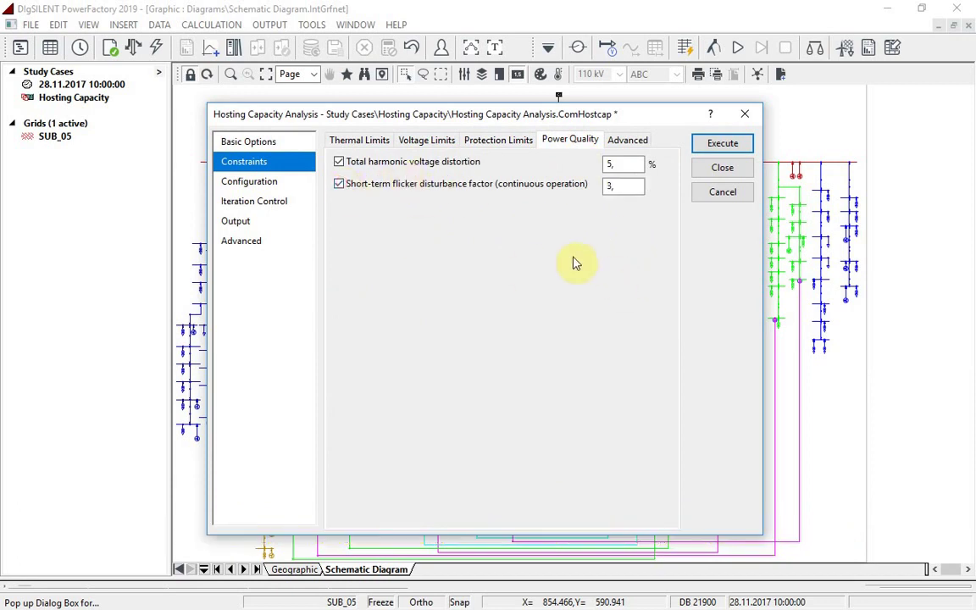
{"action": "left_click", "coordinate": [269, 146]}
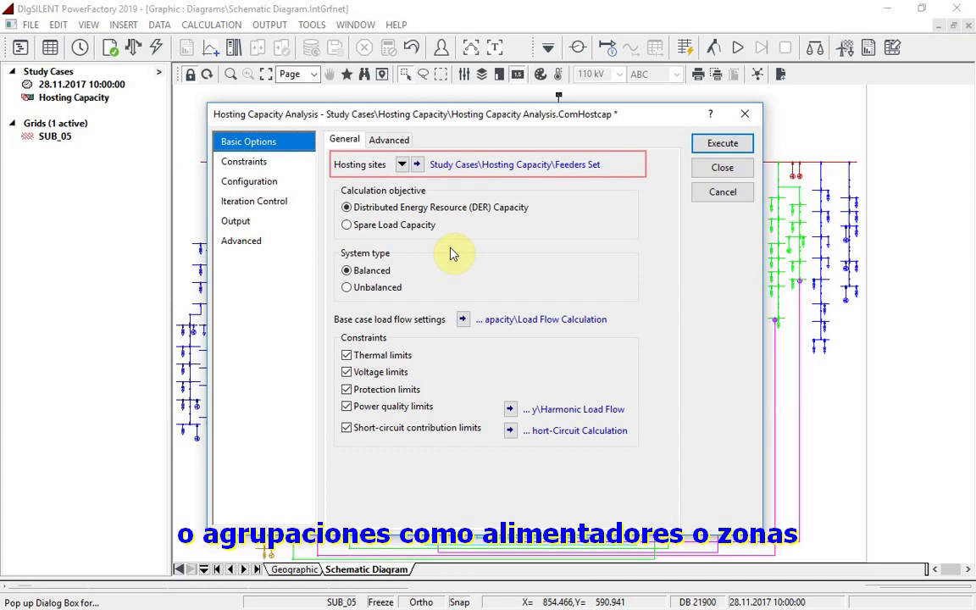
{"action": "left_click", "coordinate": [417, 164]}
{"action": "left_click", "coordinate": [653, 320]}
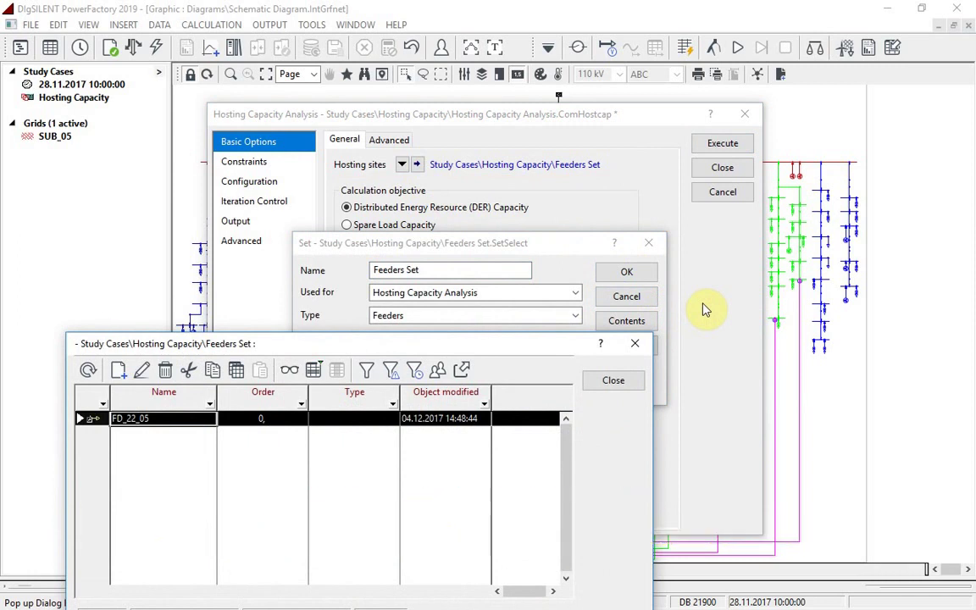
{"action": "left_click", "coordinate": [613, 380]}
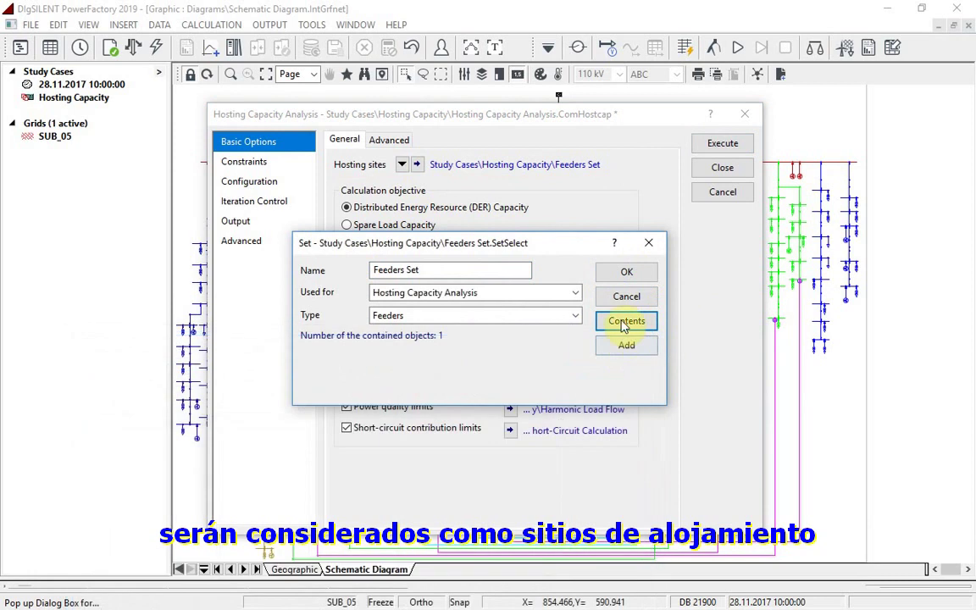
{"action": "left_click", "coordinate": [627, 296]}
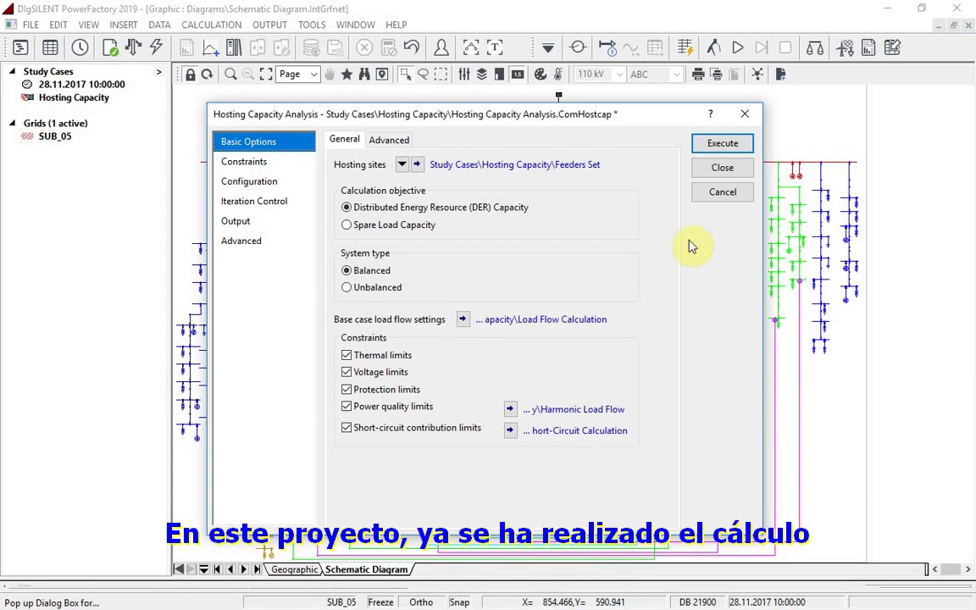
{"action": "left_click", "coordinate": [723, 193]}
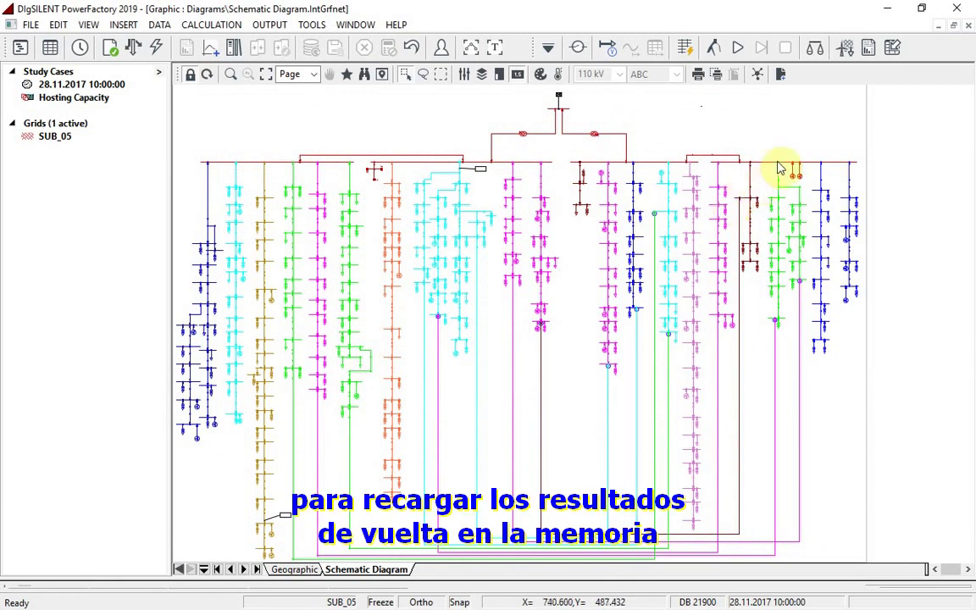
Step: Load the stored DER Capacity hosting capacity results and examine the terminals report covering thermal, voltage, protection and power quality constraints
{"action": "left_click", "coordinate": [892, 48]}
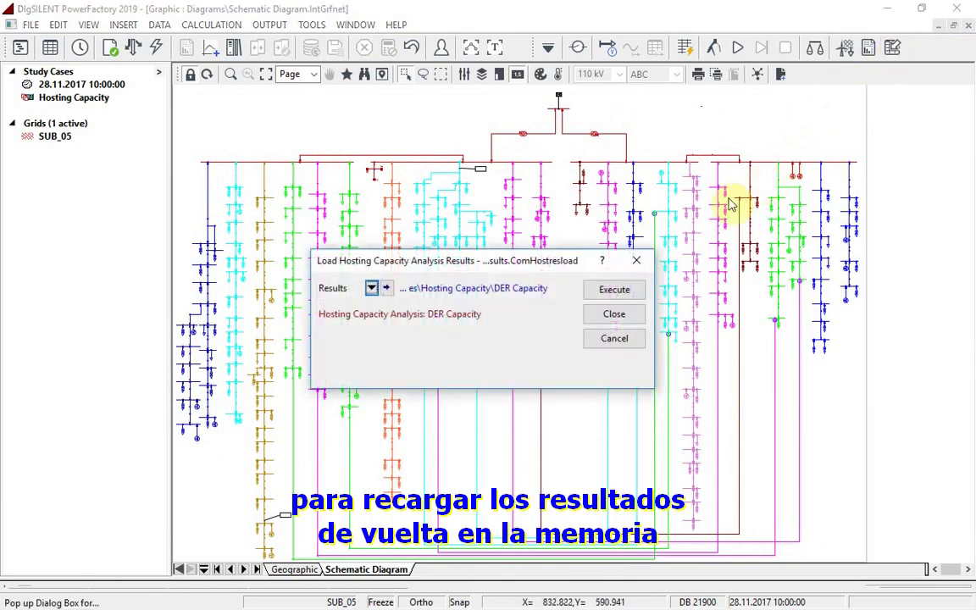
{"action": "left_click", "coordinate": [618, 286]}
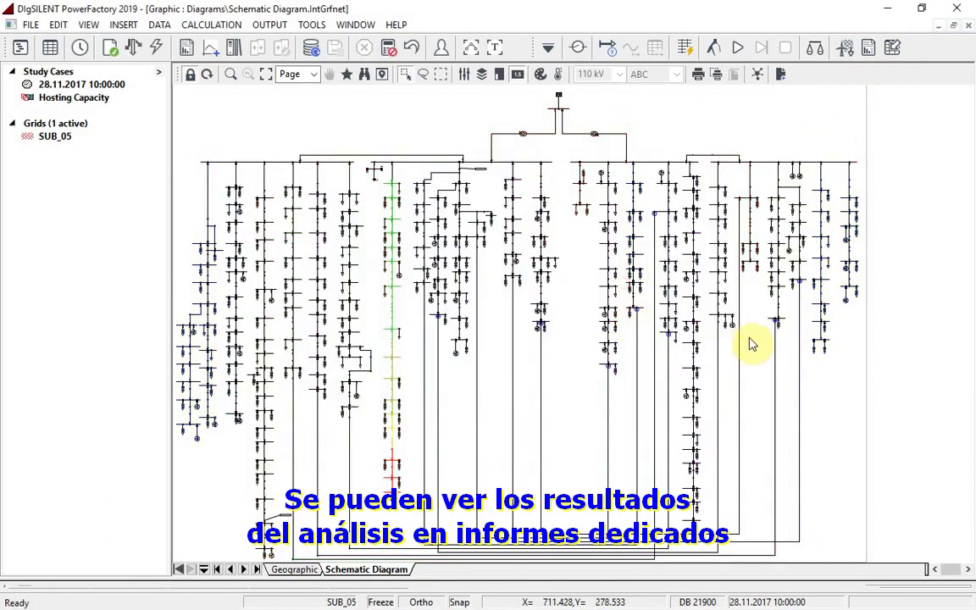
{"action": "left_click", "coordinate": [872, 53]}
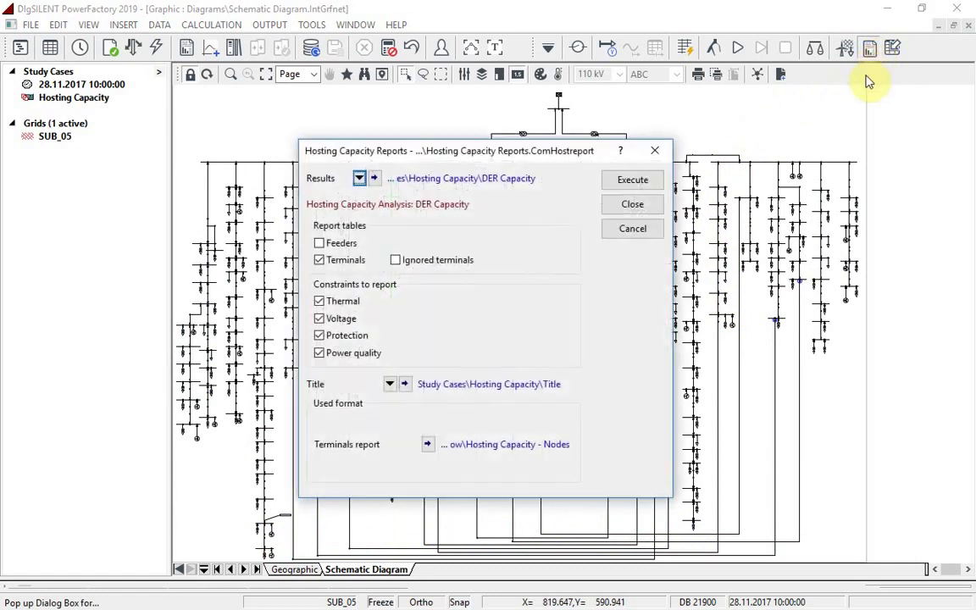
{"action": "left_click", "coordinate": [651, 182]}
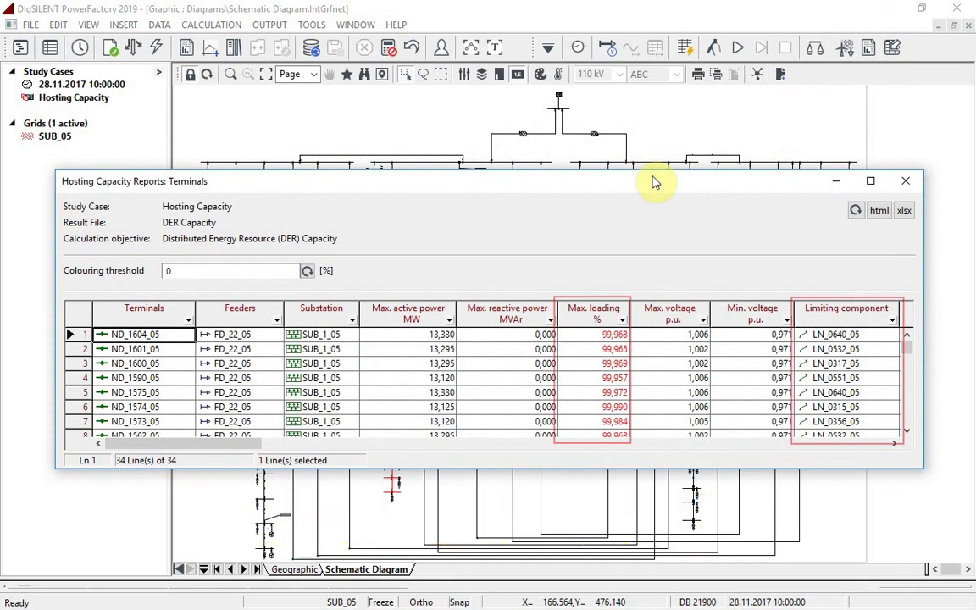
{"action": "left_click", "coordinate": [906, 180]}
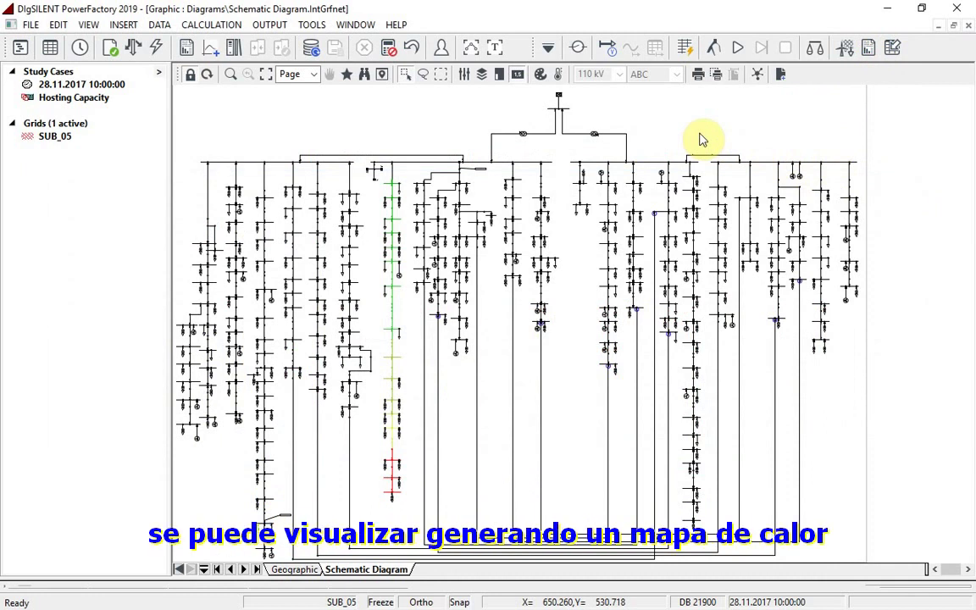
Step: Generate a hosted powers heatmap on the schematic diagram and check the power ranges in the project colour settings
{"action": "left_click", "coordinate": [558, 74]}
{"action": "left_click", "coordinate": [716, 216]}
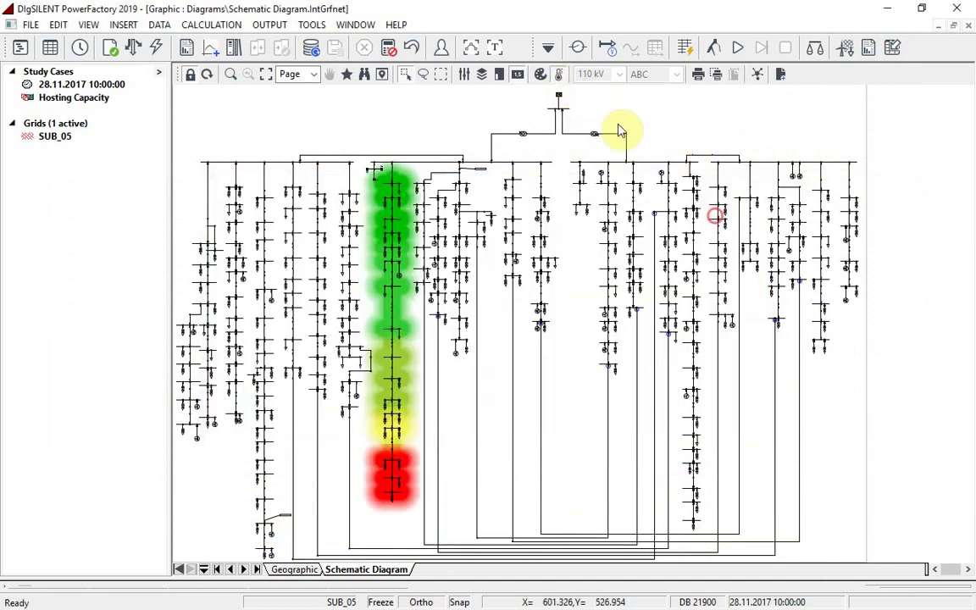
{"action": "left_click", "coordinate": [540, 74]}
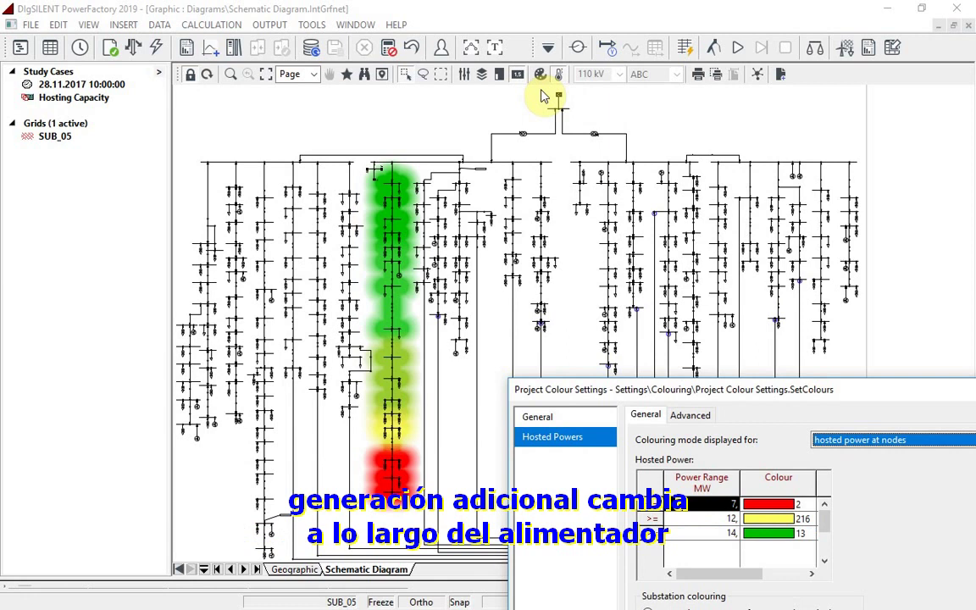
{"action": "key", "text": "Escape"}
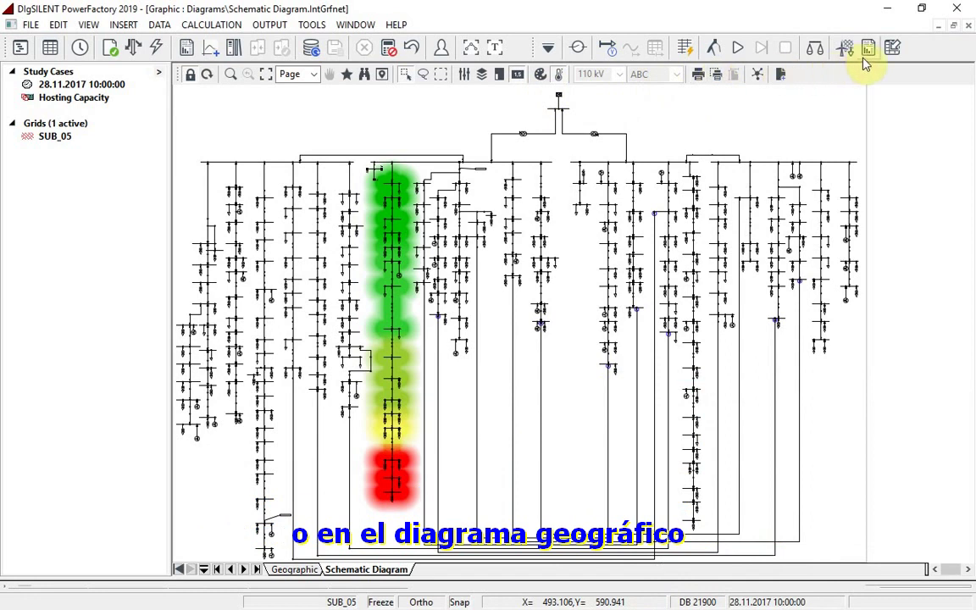
Step: Load the hosting capacity analysis results from the DER Capacity (all feeders) result file
{"action": "left_click", "coordinate": [893, 47]}
{"action": "left_click", "coordinate": [371, 288]}
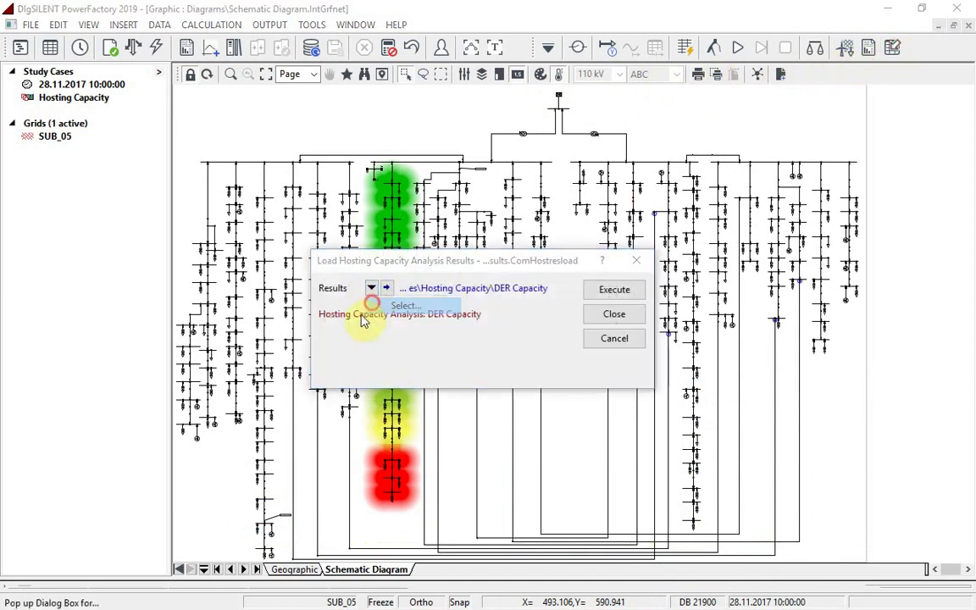
{"action": "left_click", "coordinate": [400, 304]}
{"action": "left_click", "coordinate": [26, 442]}
{"action": "left_click", "coordinate": [334, 345]}
{"action": "left_click", "coordinate": [614, 289]}
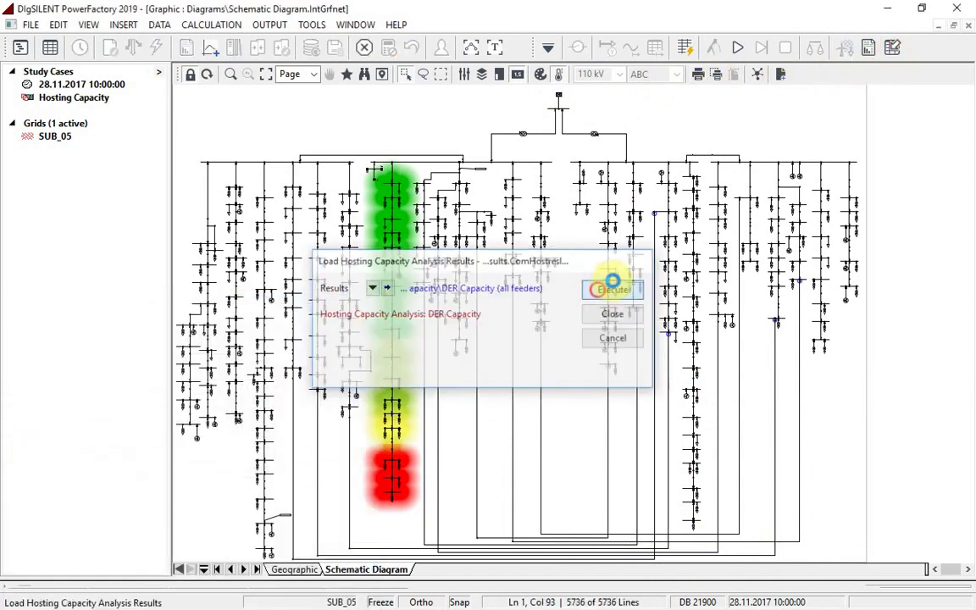
Step: Generate the high-resolution hosted powers heatmap for all feeders on the schematic diagram and switch to the geographic diagram
{"action": "left_click", "coordinate": [558, 75]}
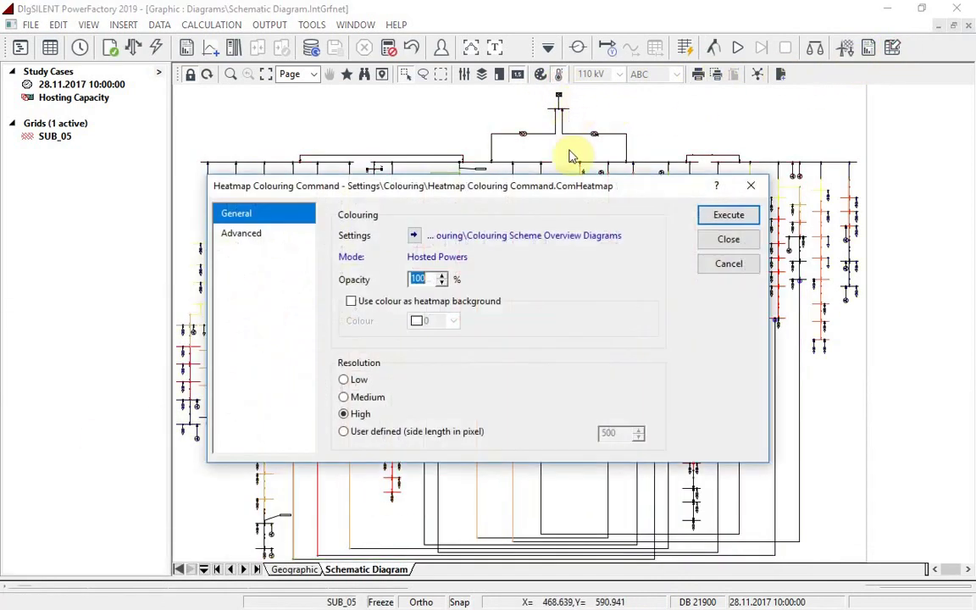
{"action": "left_click", "coordinate": [722, 214]}
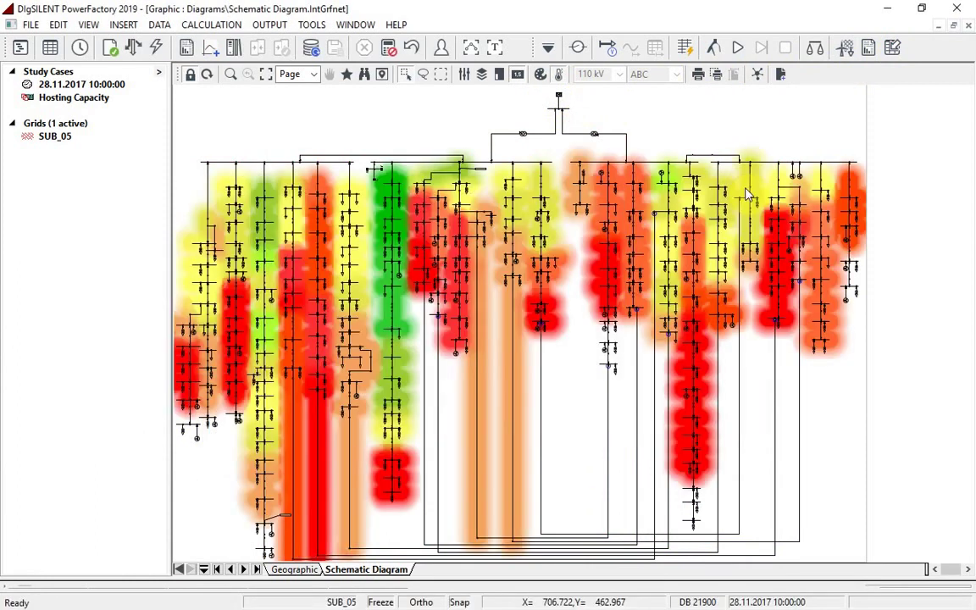
{"action": "left_click", "coordinate": [290, 570]}
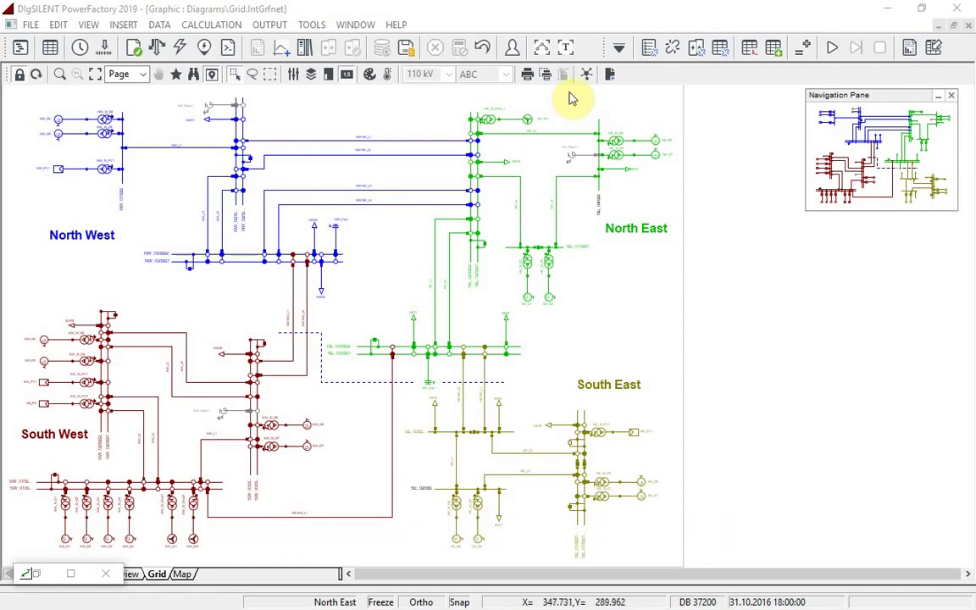
Step: Run the contingency analysis with the AC Linearised Calculation method and view the line results in the Network Model Manager
{"action": "left_click", "coordinate": [671, 48]}
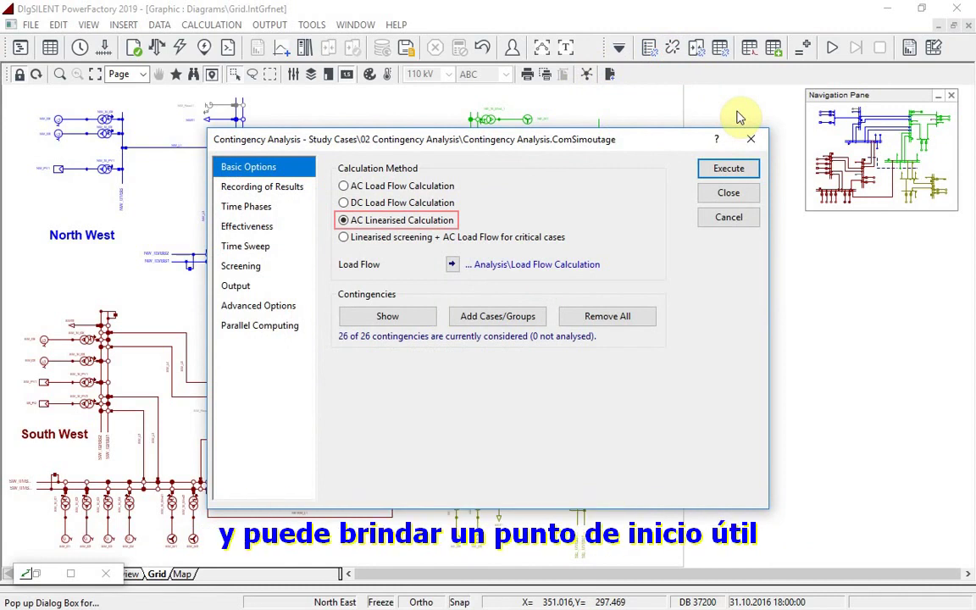
{"action": "left_click", "coordinate": [728, 168]}
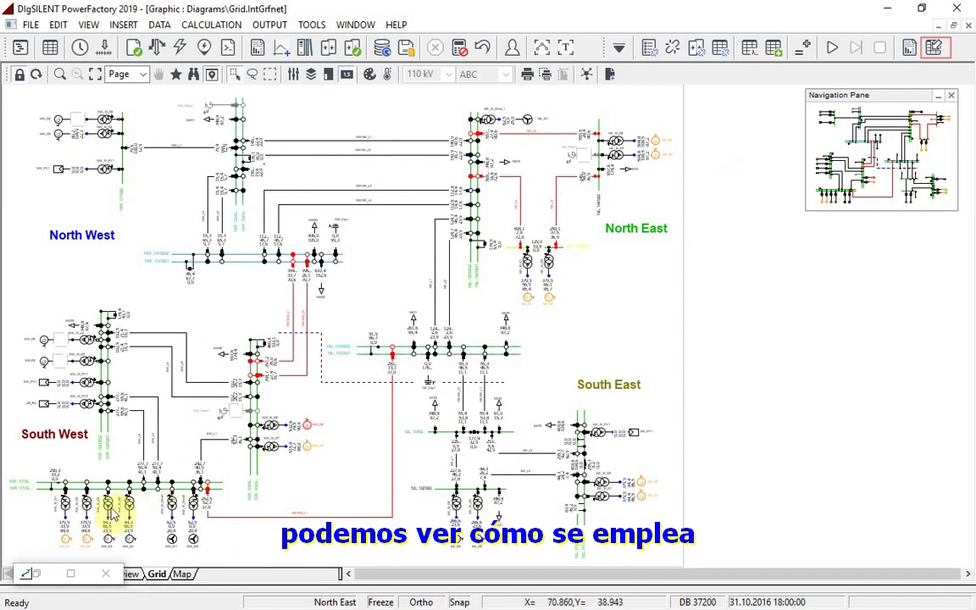
{"action": "double_click", "coordinate": [32, 573]}
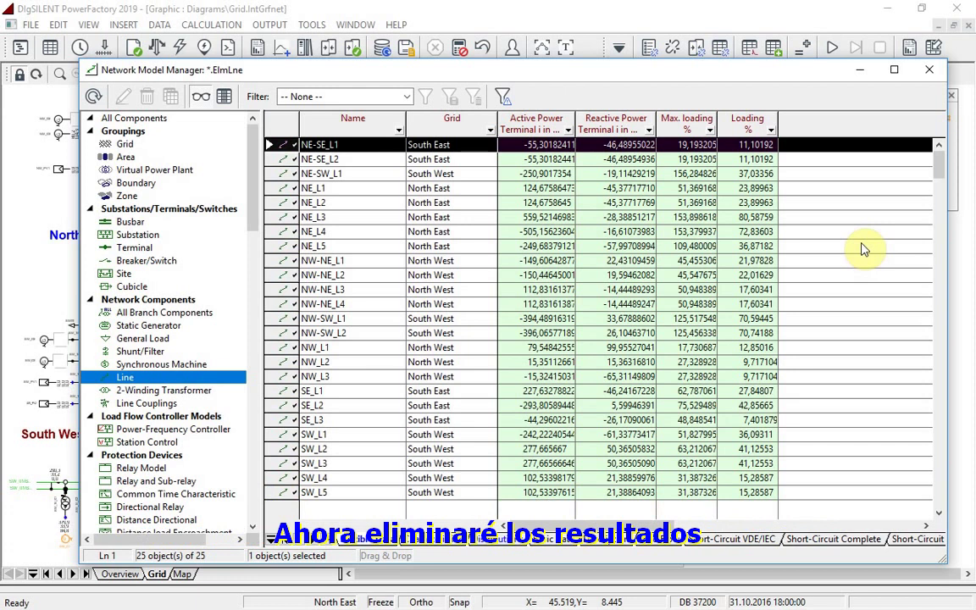
Step: Reset the calculation and reload the stored Contingency Analysis AC results for all contingencies
{"action": "left_click", "coordinate": [460, 49]}
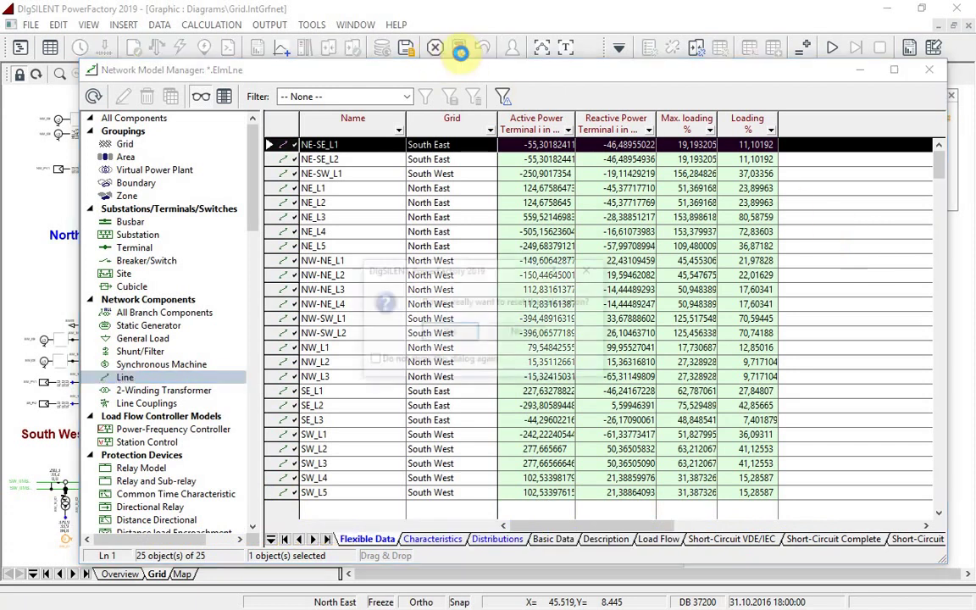
{"action": "left_click", "coordinate": [405, 297]}
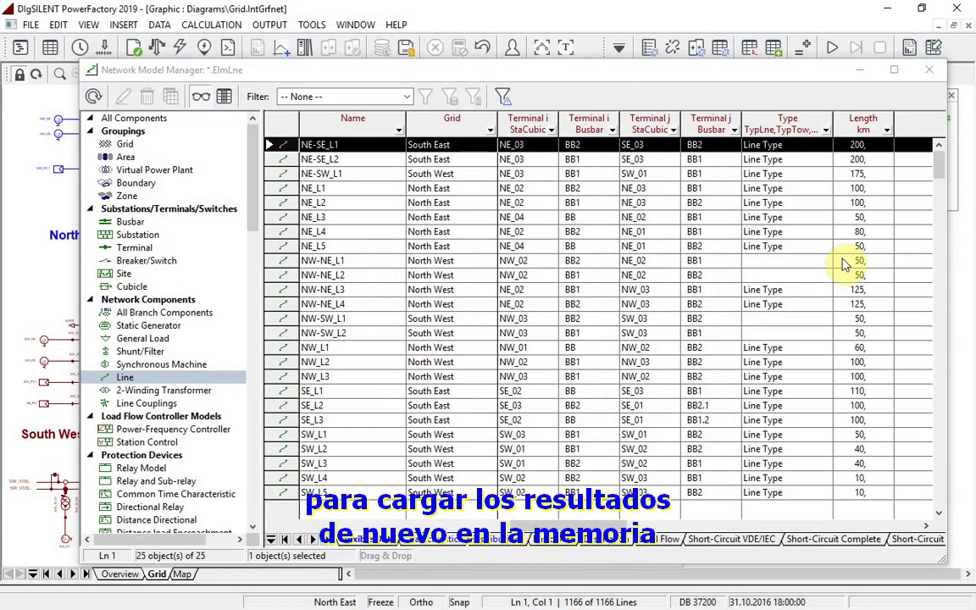
{"action": "left_click", "coordinate": [932, 49]}
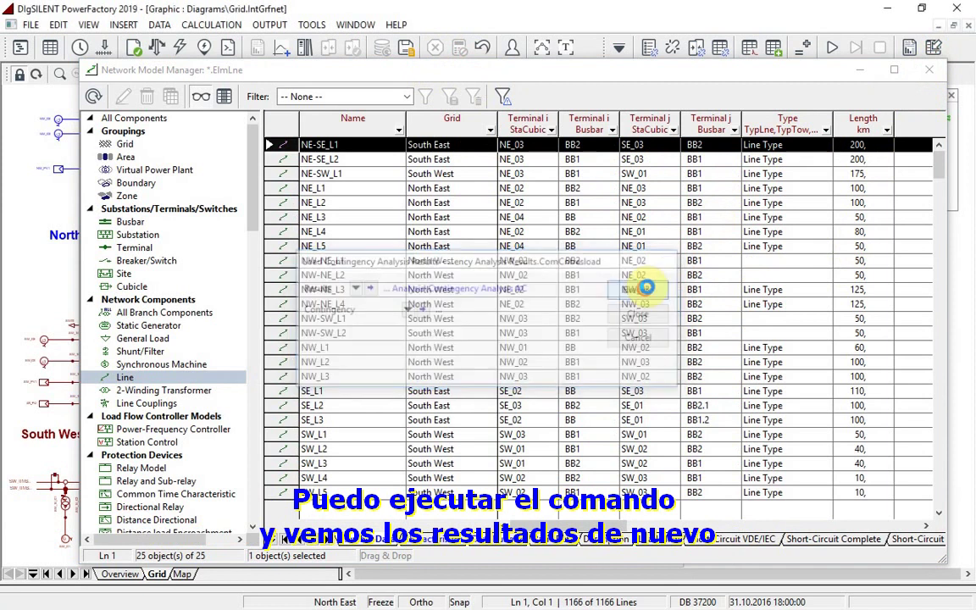
{"action": "left_click", "coordinate": [644, 290]}
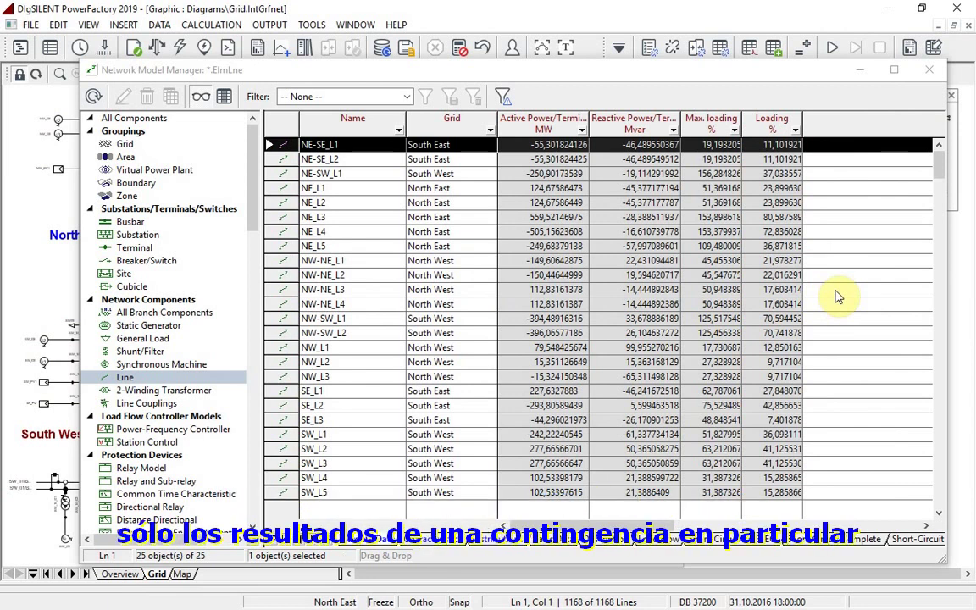
Step: Load only the results of contingency NE_L4 from the Contingency Analysis AC result file
{"action": "left_click", "coordinate": [932, 51]}
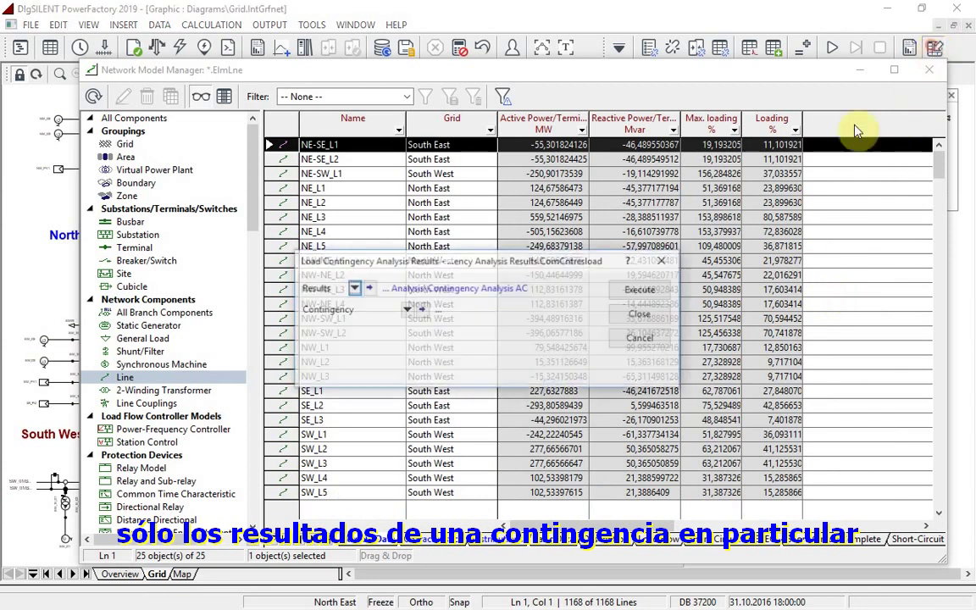
{"action": "left_click_drag", "start_coordinate": [475, 262], "coordinate": [741, 225]}
{"action": "left_click", "coordinate": [631, 267]}
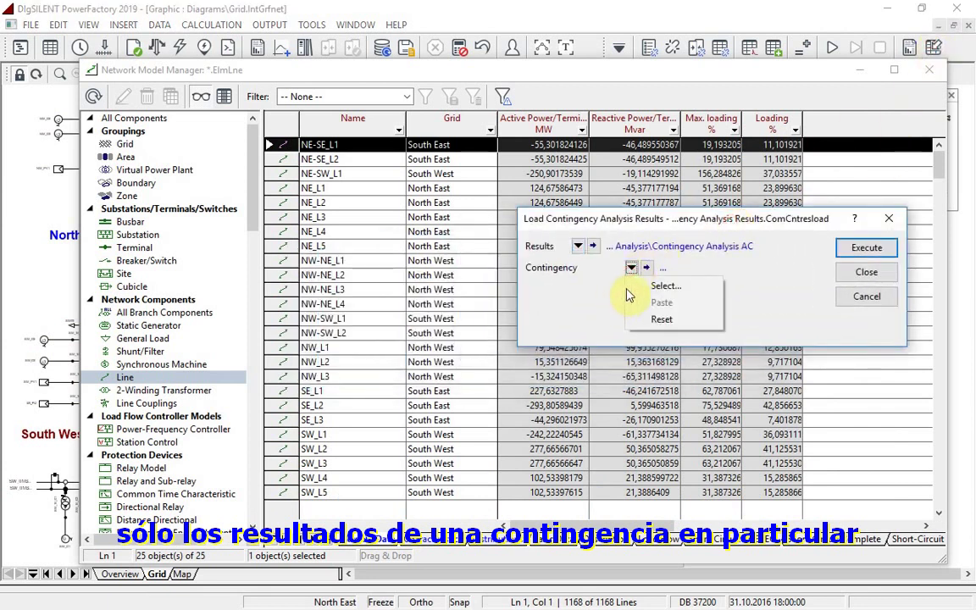
{"action": "left_click", "coordinate": [644, 286]}
{"action": "double_click", "coordinate": [104, 465]}
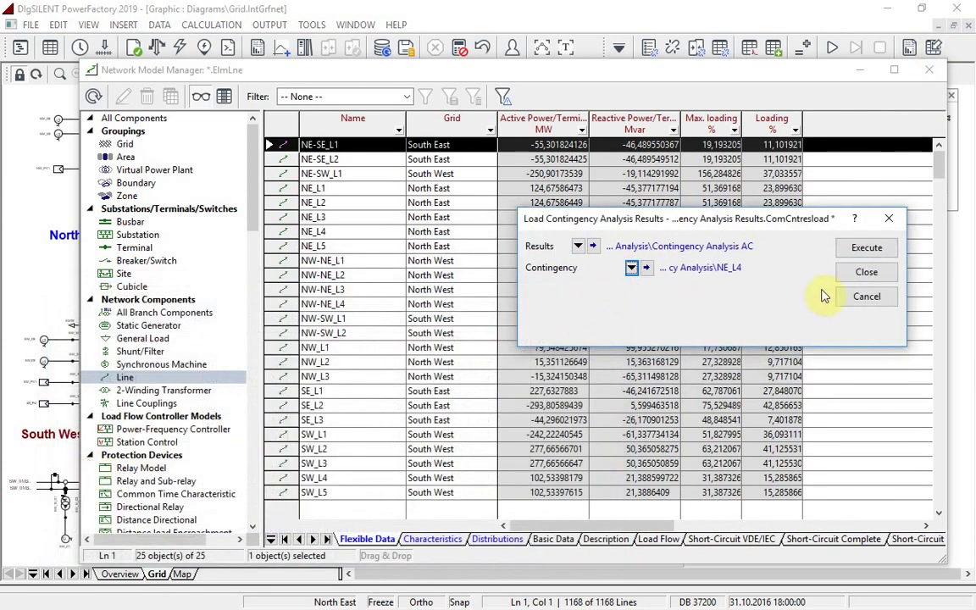
{"action": "left_click", "coordinate": [866, 248]}
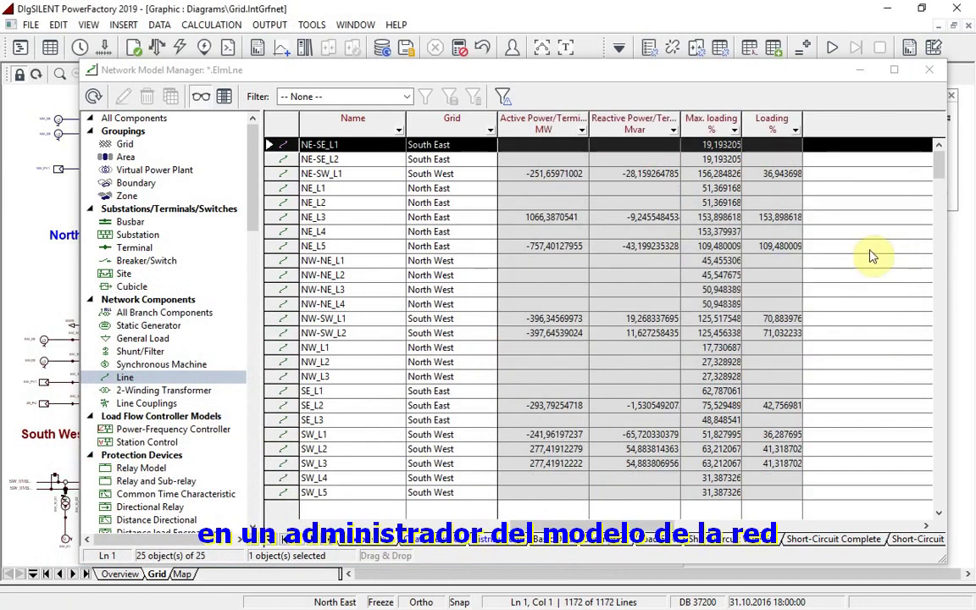
Step: Examine the loaded contingency results around the North East area of the grid diagram and open the list of calculation toolboxes
{"action": "left_click", "coordinate": [859, 69]}
{"action": "left_click", "coordinate": [61, 76]}
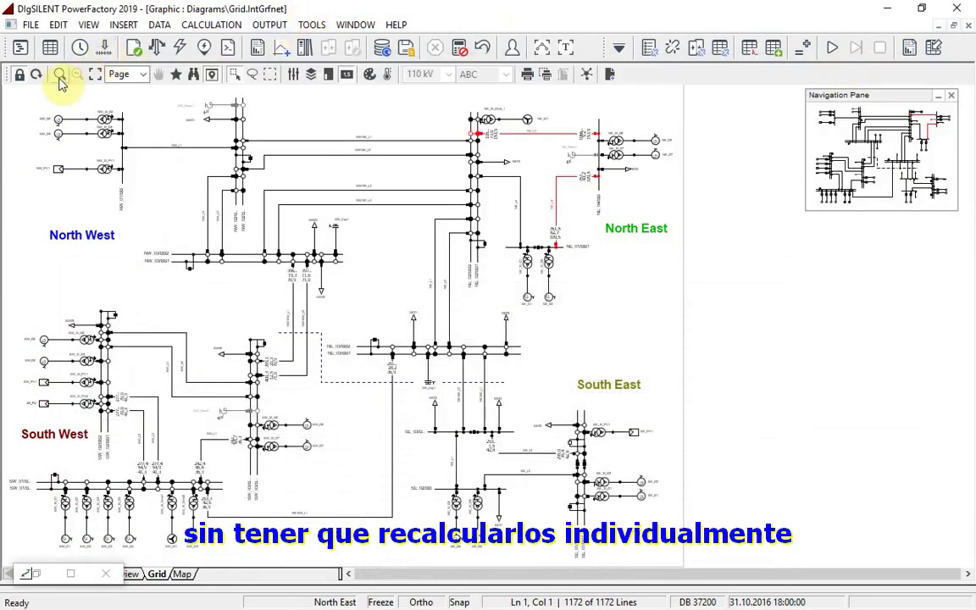
{"action": "left_click_drag", "start_coordinate": [392, 100], "coordinate": [718, 322]}
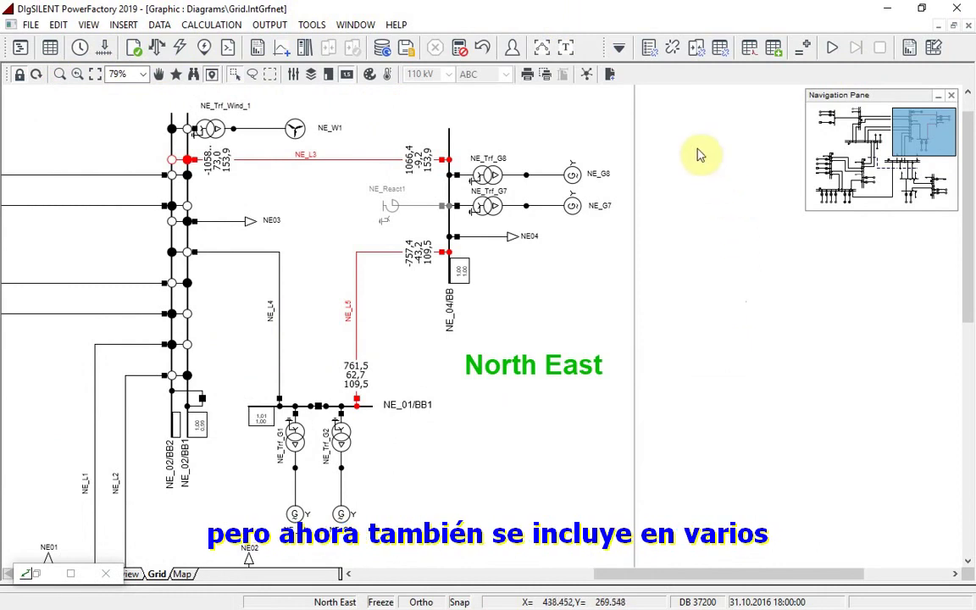
{"action": "left_click", "coordinate": [621, 52]}
{"action": "left_click", "coordinate": [657, 83]}
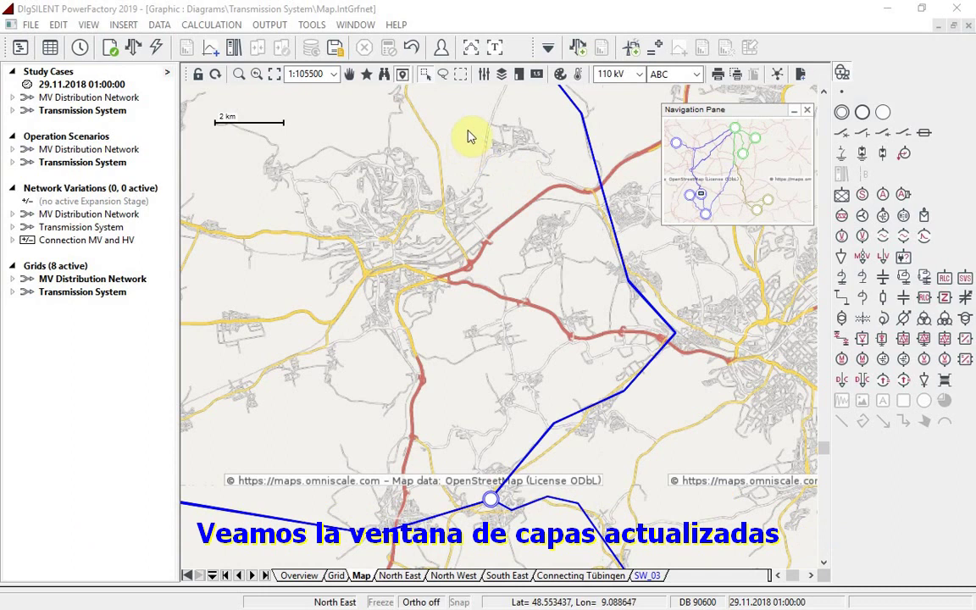
Step: Review the Land use layer's map configuration and make that layer visible on the Map diagram
{"action": "left_click", "coordinate": [501, 74]}
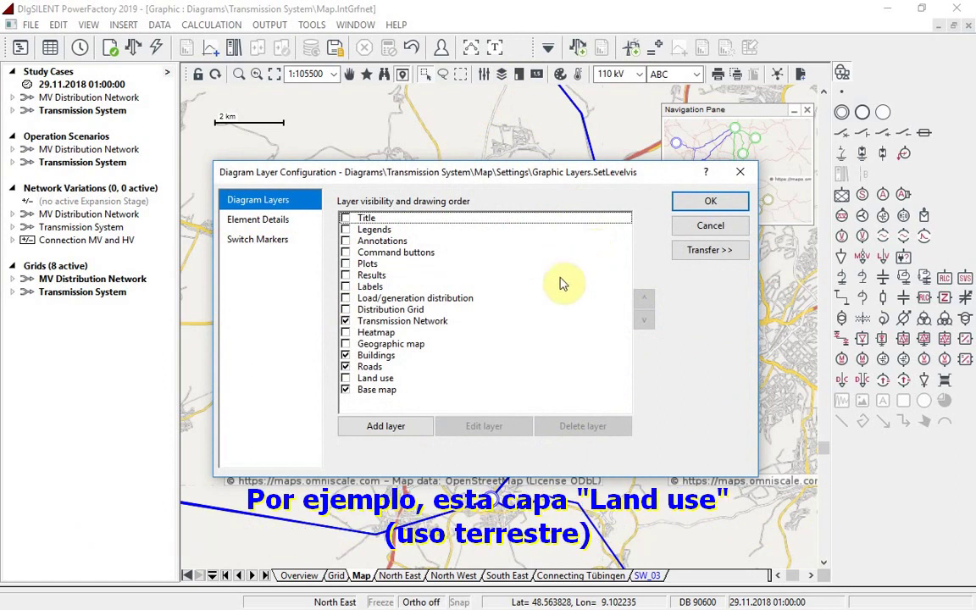
{"action": "left_click", "coordinate": [381, 381]}
{"action": "double_click", "coordinate": [382, 381]}
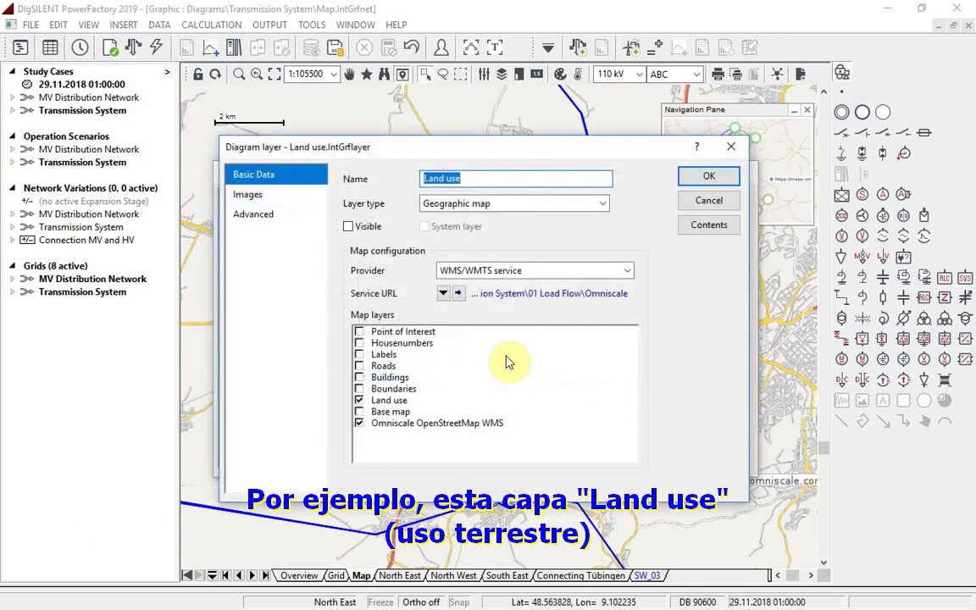
{"action": "left_click", "coordinate": [709, 176]}
{"action": "left_click", "coordinate": [345, 379]}
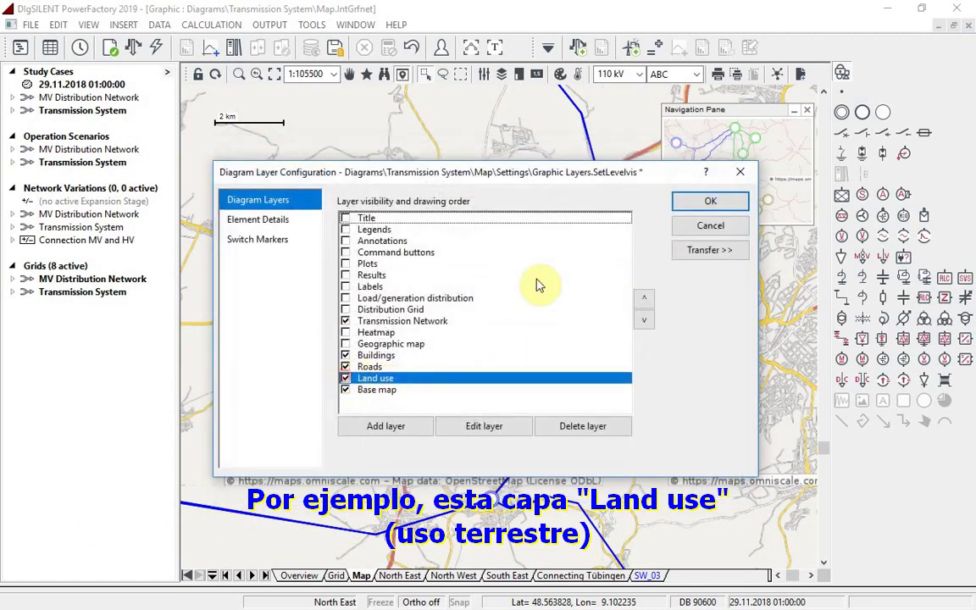
{"action": "left_click", "coordinate": [710, 200]}
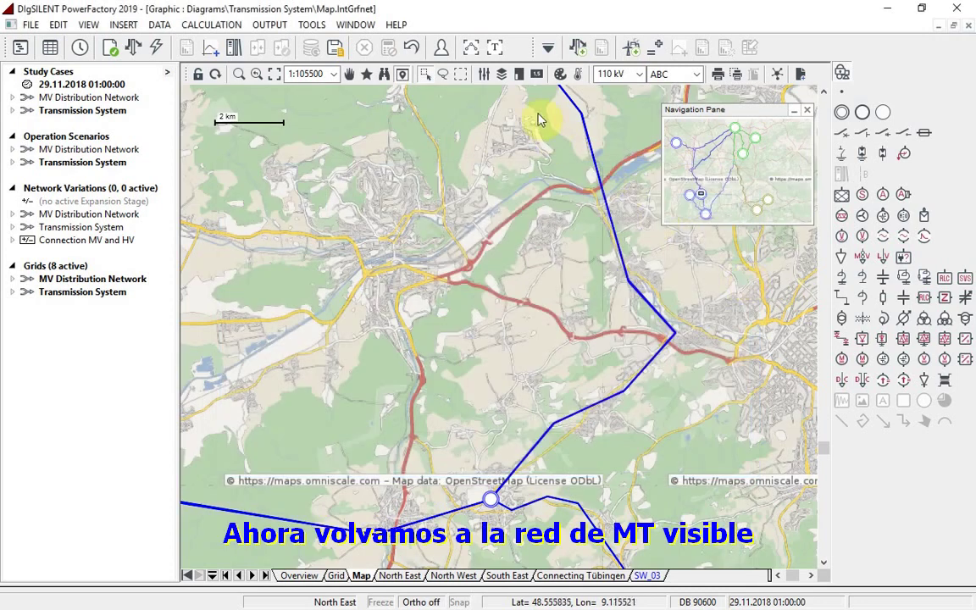
Step: Make the Distribution Grid layer visible on the Map diagram
{"action": "left_click", "coordinate": [502, 74]}
{"action": "left_click", "coordinate": [345, 310]}
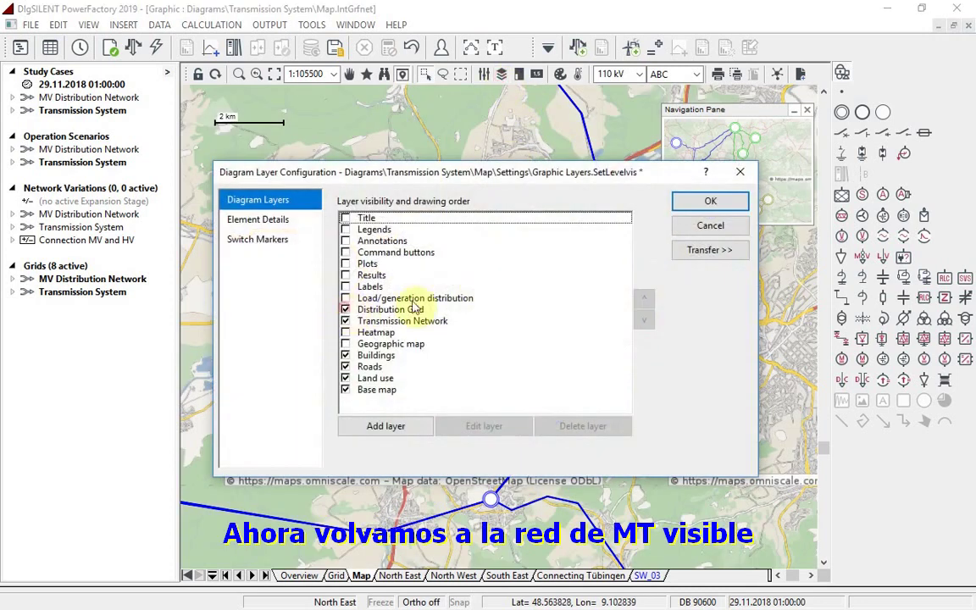
{"action": "left_click", "coordinate": [708, 201]}
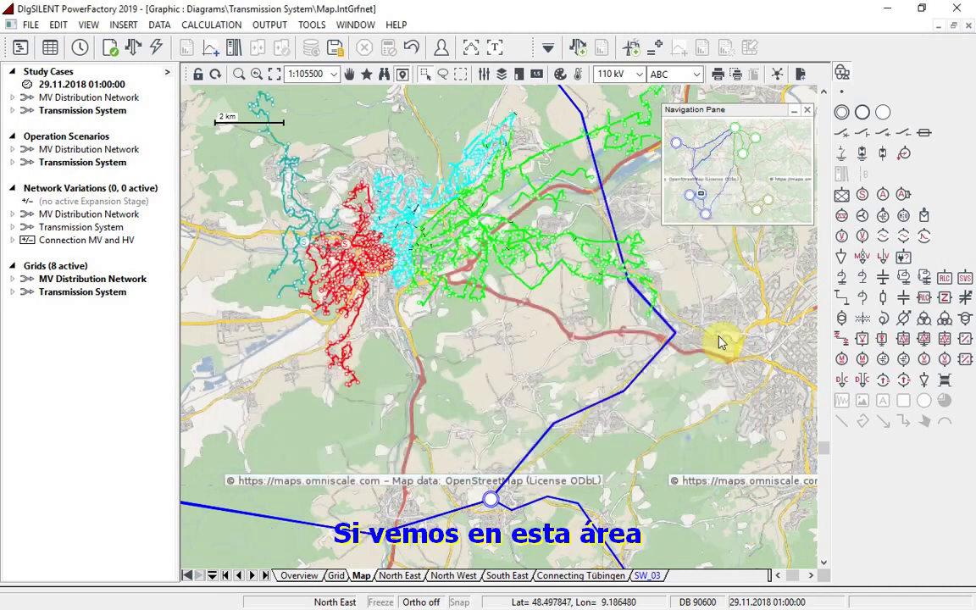
Step: Move the Distribution Grid layer below the Transmission Network layer in the Map diagram's drawing order
{"action": "left_click", "coordinate": [239, 75]}
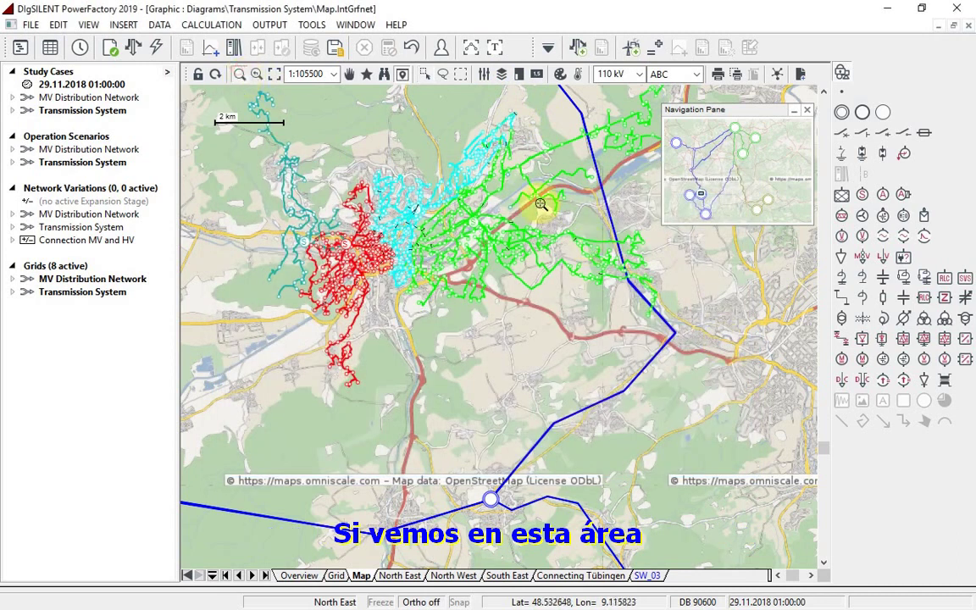
{"action": "left_click_drag", "start_coordinate": [486, 188], "coordinate": [653, 316]}
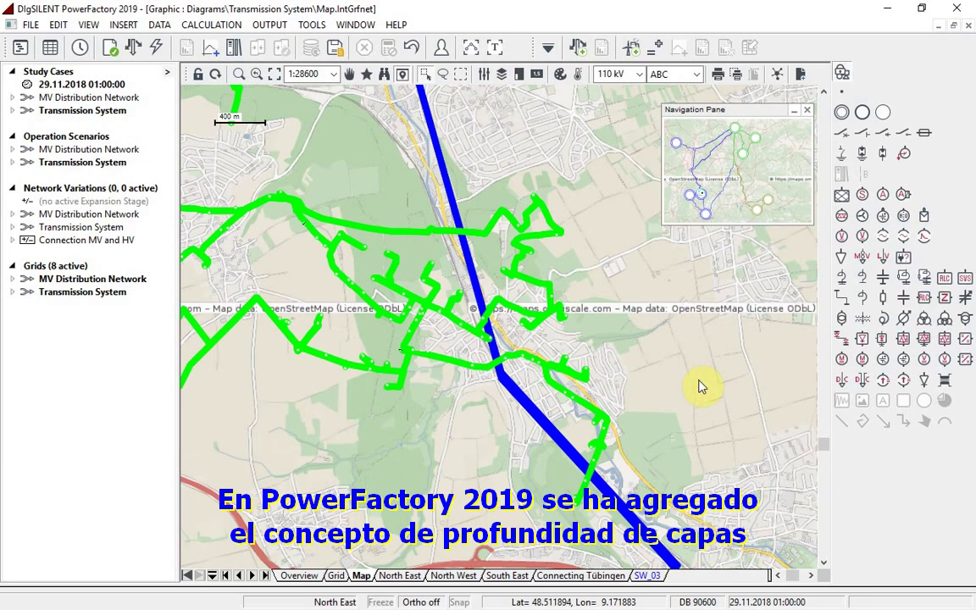
{"action": "left_click", "coordinate": [502, 74]}
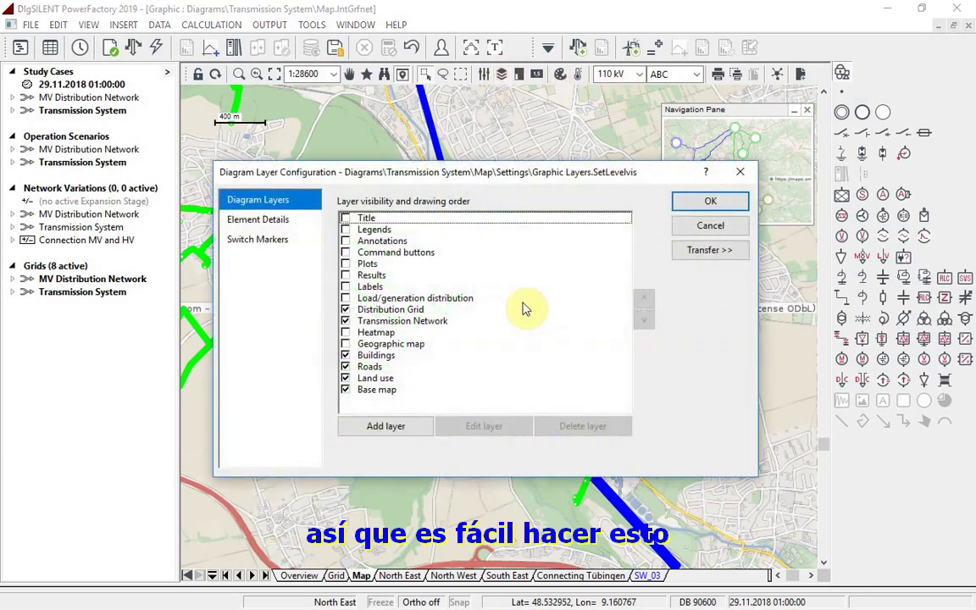
{"action": "left_click", "coordinate": [398, 310]}
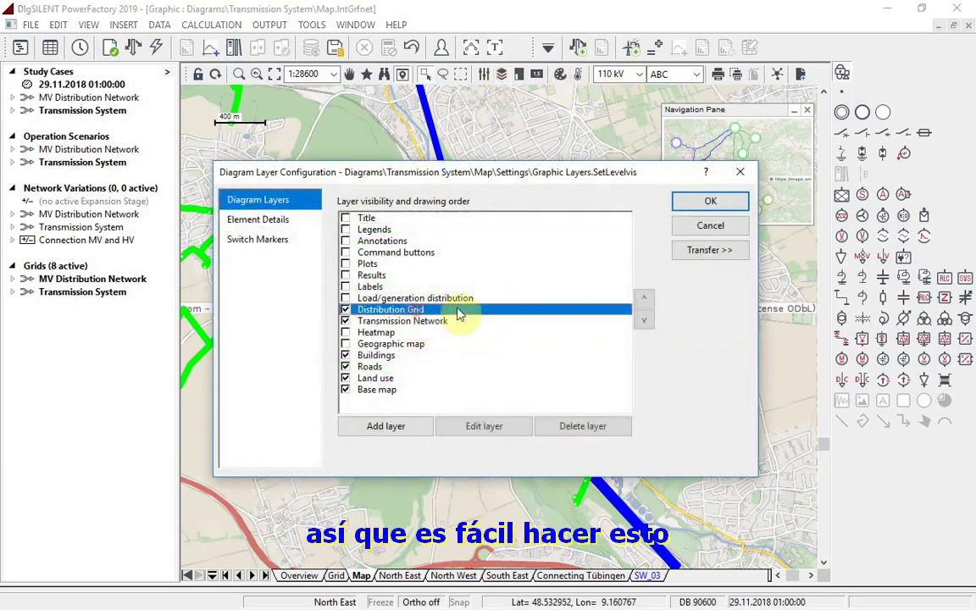
{"action": "left_click", "coordinate": [644, 321]}
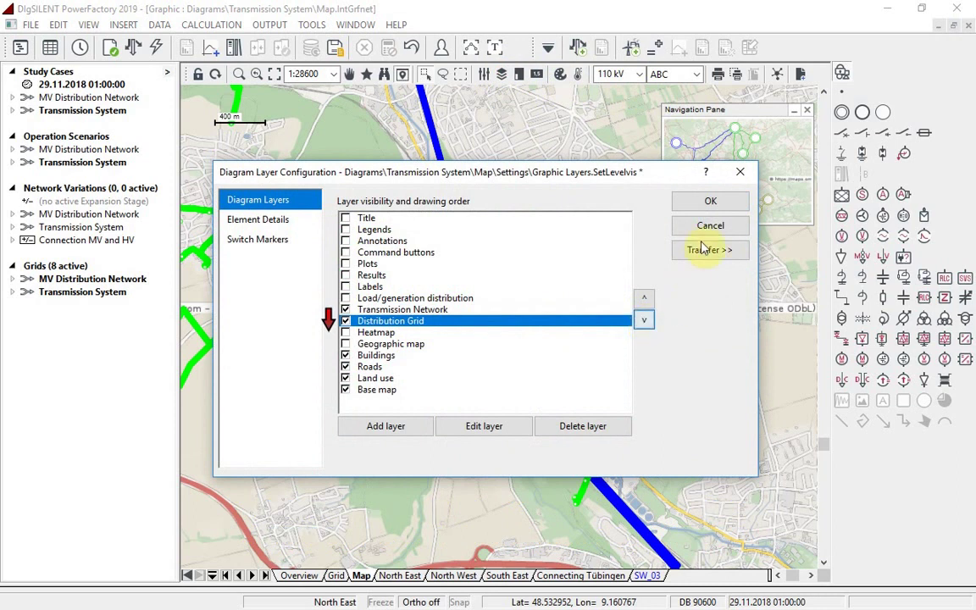
{"action": "left_click", "coordinate": [696, 205]}
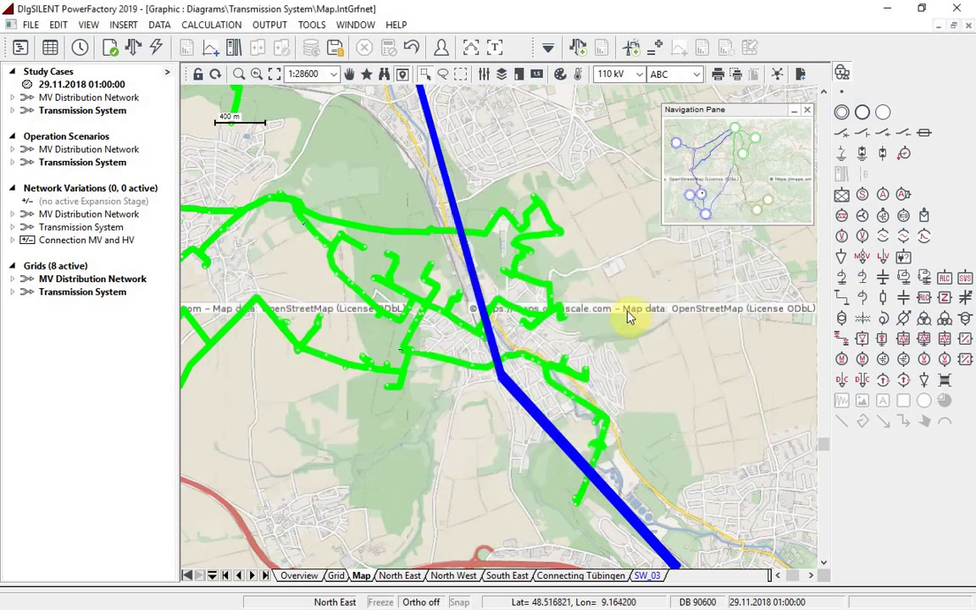
Step: Open the Connecting Tübingen diagram and check its layer configuration for the Bays and Sites layer
{"action": "left_click", "coordinate": [580, 575]}
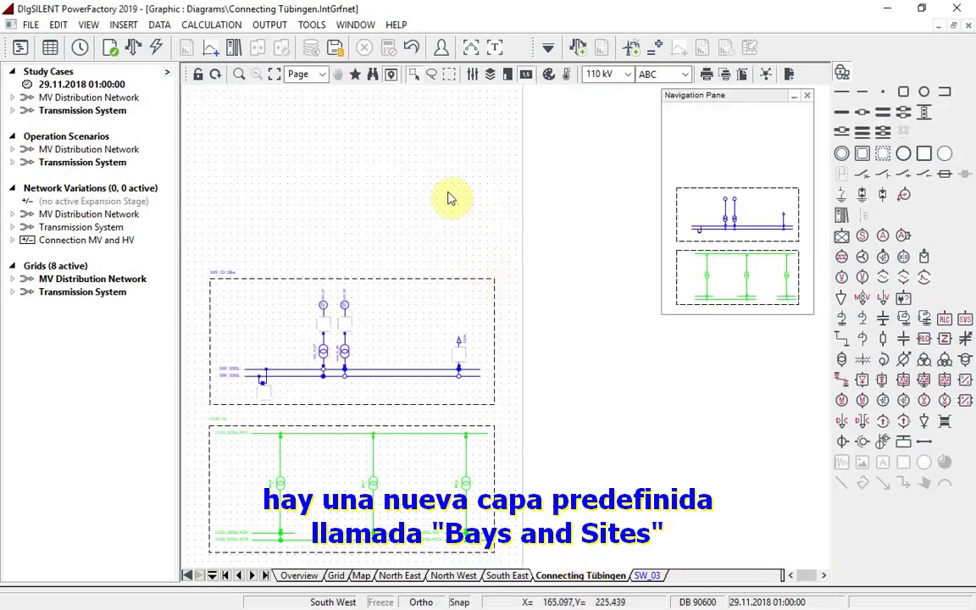
{"action": "left_click", "coordinate": [490, 74]}
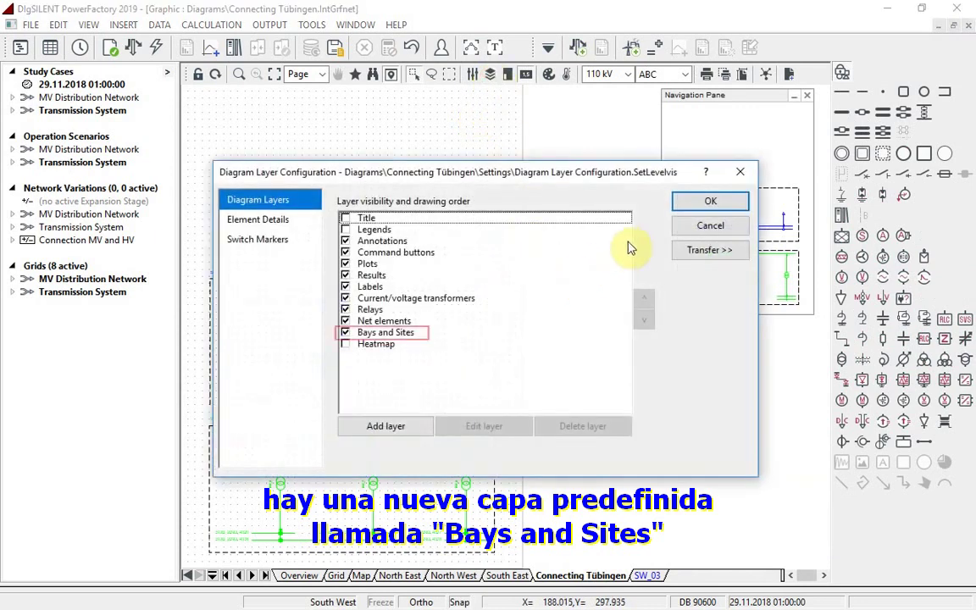
{"action": "left_click", "coordinate": [689, 203]}
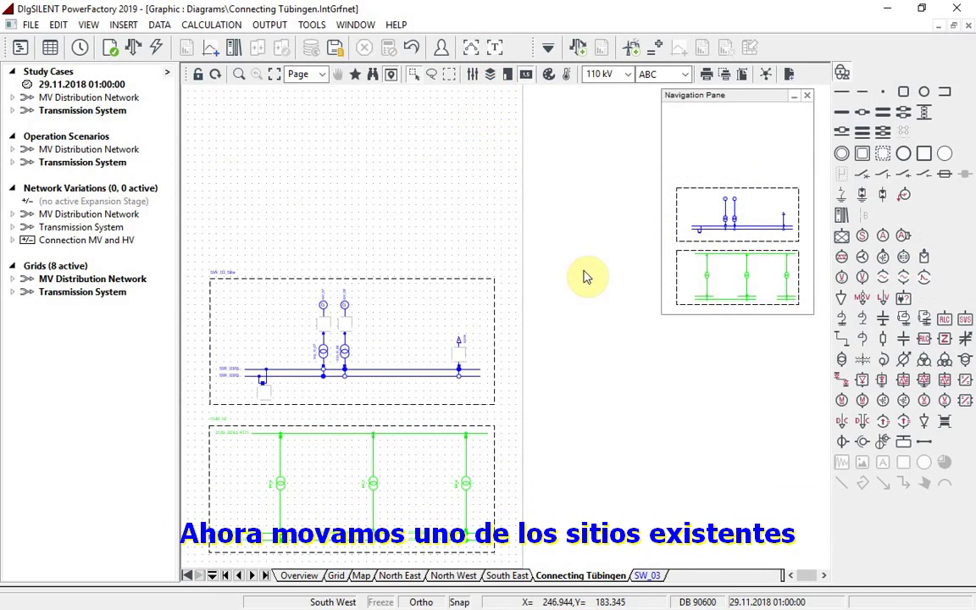
Step: Move the SW_03_Site frame up to the free area near the top of the diagram page
{"action": "left_click", "coordinate": [387, 278]}
{"action": "left_click_drag", "start_coordinate": [384, 312], "coordinate": [385, 130]}
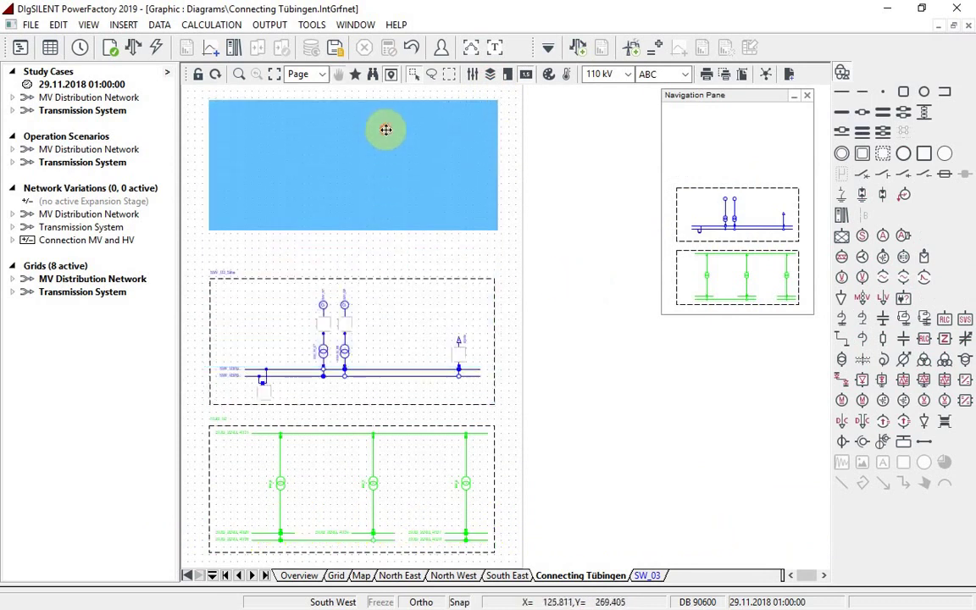
{"action": "left_click", "coordinate": [579, 272]}
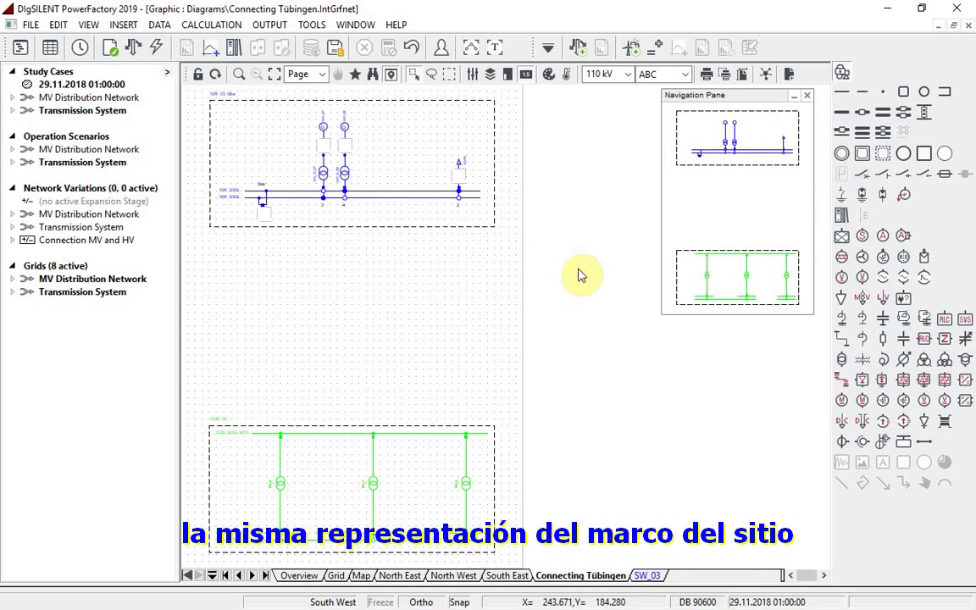
Step: Place a new site between the two existing sites and insert the two-transformer substation template with its connecting lines inside it
{"action": "left_click", "coordinate": [884, 153]}
{"action": "left_click", "coordinate": [366, 320]}
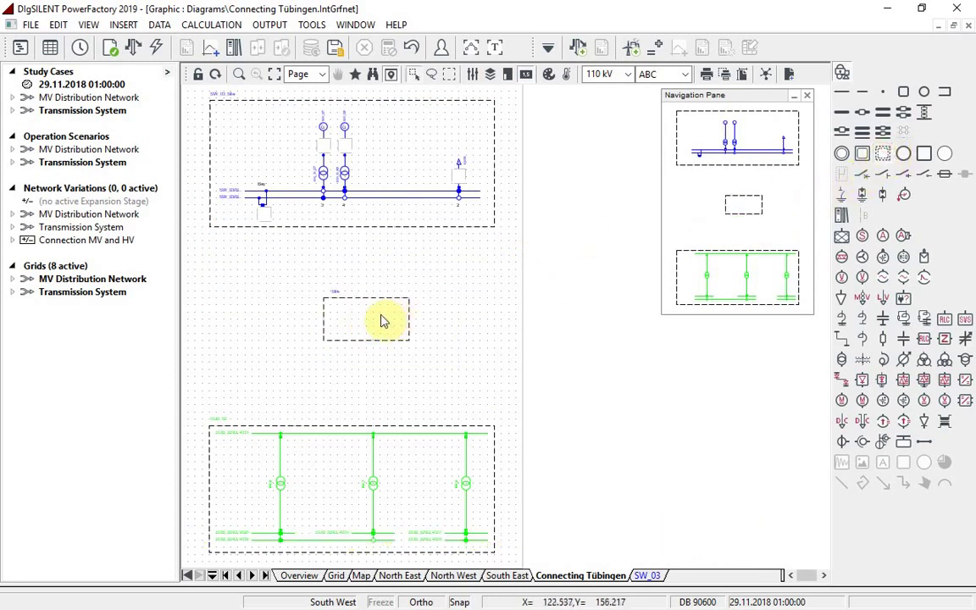
{"action": "left_click", "coordinate": [842, 216]}
{"action": "left_click", "coordinate": [368, 317]}
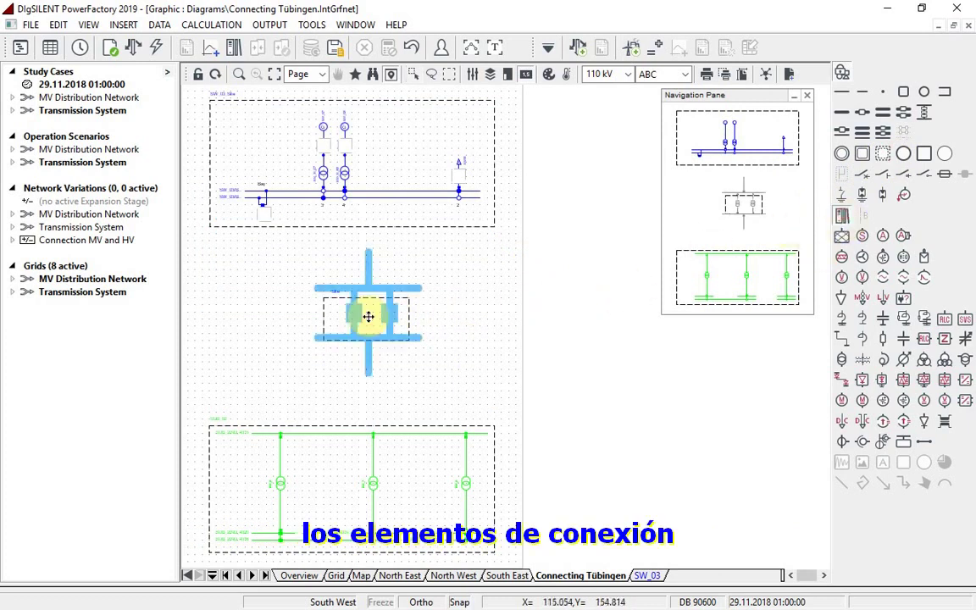
{"action": "left_click", "coordinate": [370, 370]}
{"action": "left_click", "coordinate": [367, 374]}
Step: Connect the new site's lower line to the upper busbar of the site below, adding a new bay with end terminal ND_1
{"action": "right_click", "coordinate": [368, 390]}
{"action": "left_click", "coordinate": [416, 425]}
{"action": "left_click", "coordinate": [366, 436]}
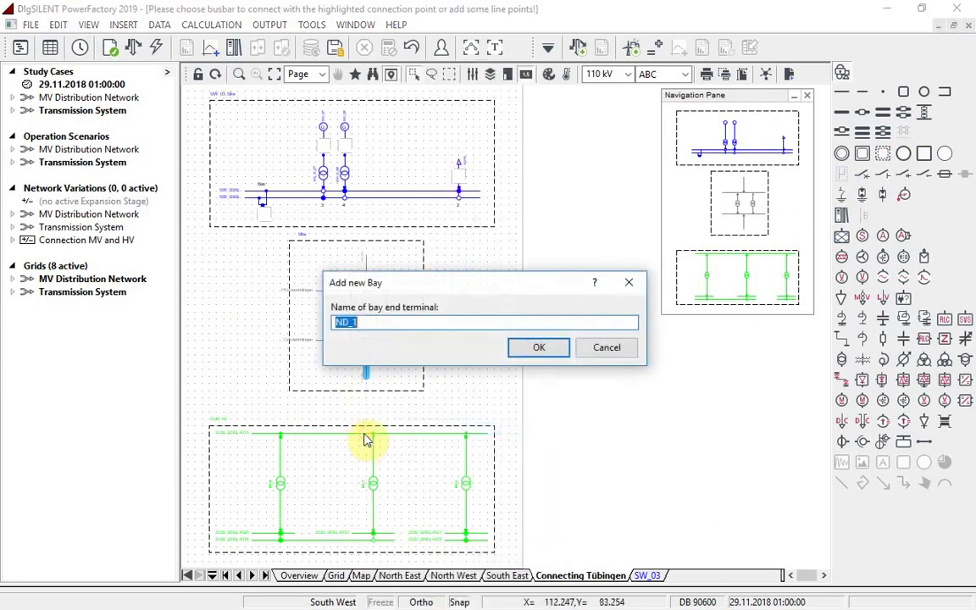
{"action": "left_click", "coordinate": [525, 346]}
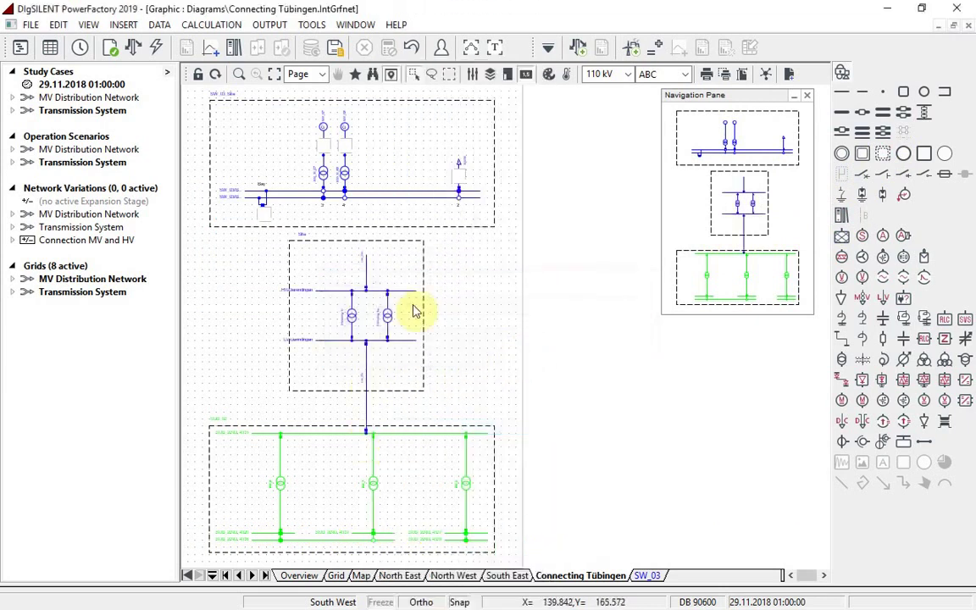
Step: Connect the new site's upper line to the SW_03 busbar by copying bay 3 as new bay 10
{"action": "right_click", "coordinate": [369, 265]}
{"action": "left_click", "coordinate": [415, 426]}
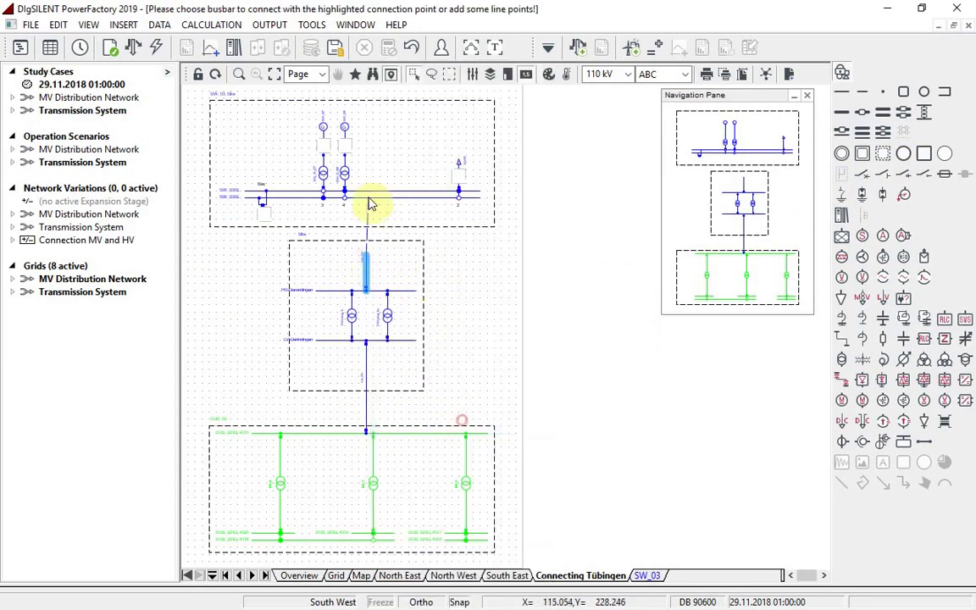
{"action": "left_click", "coordinate": [366, 196]}
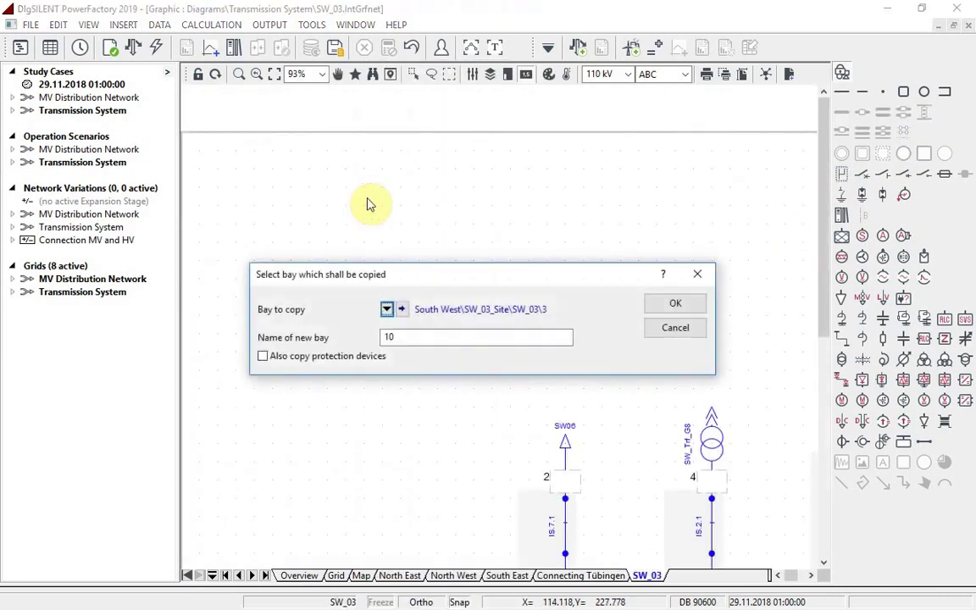
{"action": "left_click", "coordinate": [691, 305]}
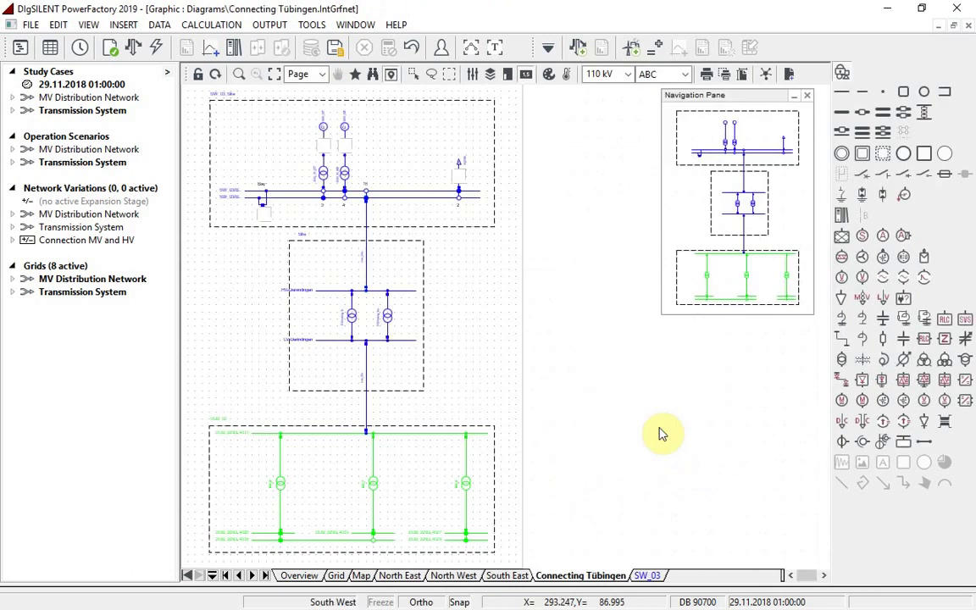
Step: Browse the new site's HV busbar in the Data Manager to see the elements stored within the site
{"action": "right_click", "coordinate": [383, 294]}
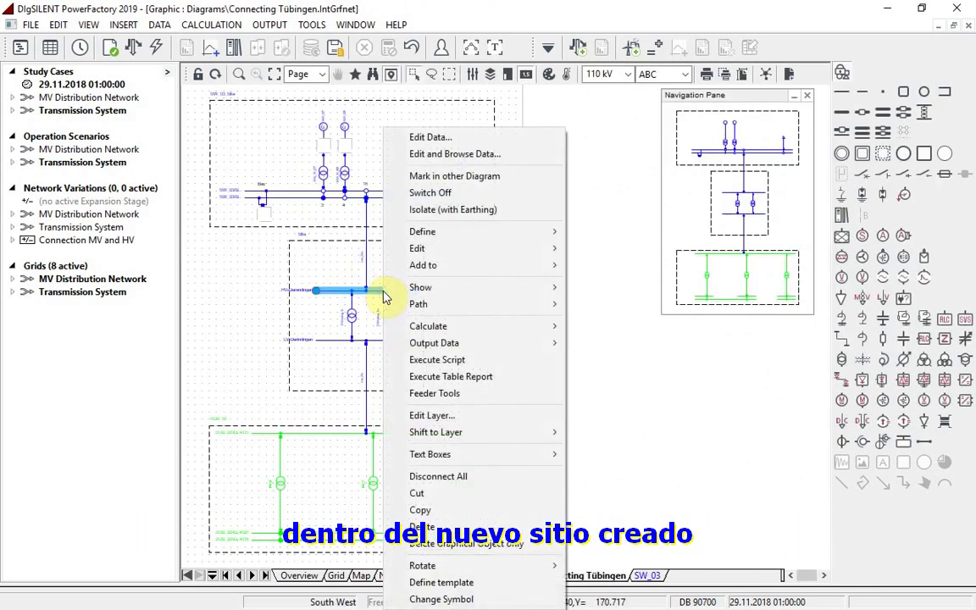
{"action": "left_click", "coordinate": [435, 155]}
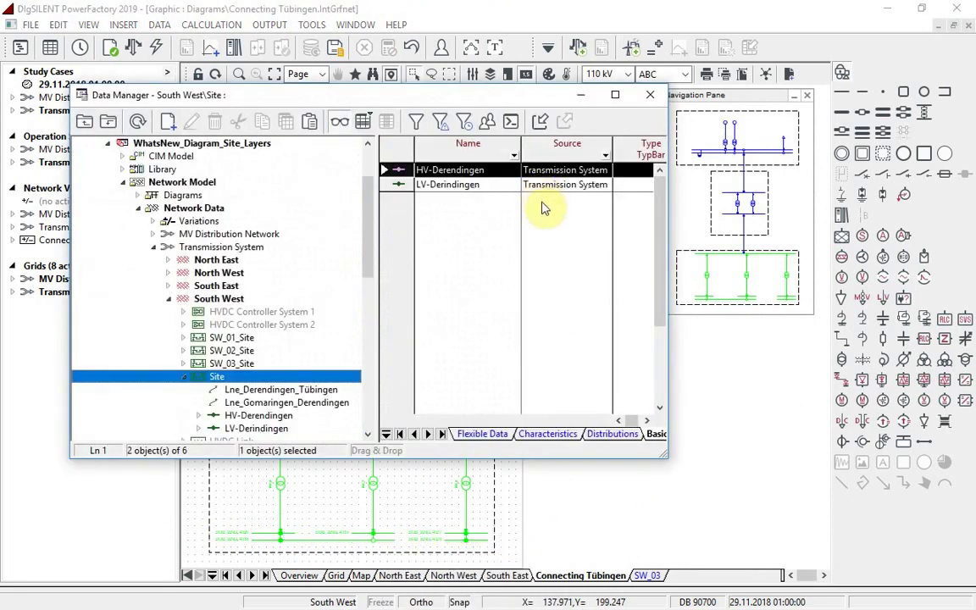
{"action": "left_click", "coordinate": [650, 94]}
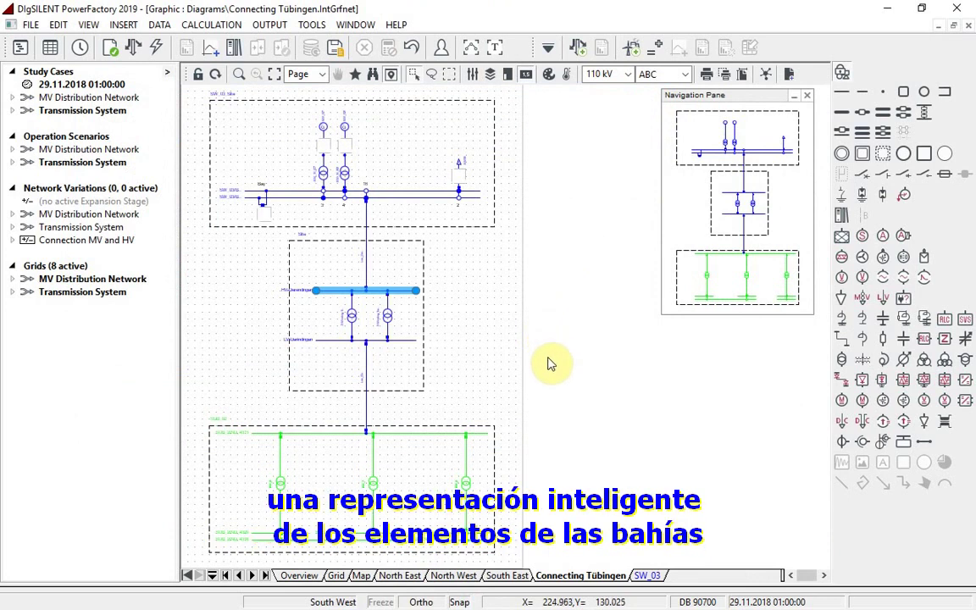
Step: In the SW_03 diagram, lengthen the two busbars and move bay 10 to the right, away from bay 9
{"action": "left_click", "coordinate": [649, 575]}
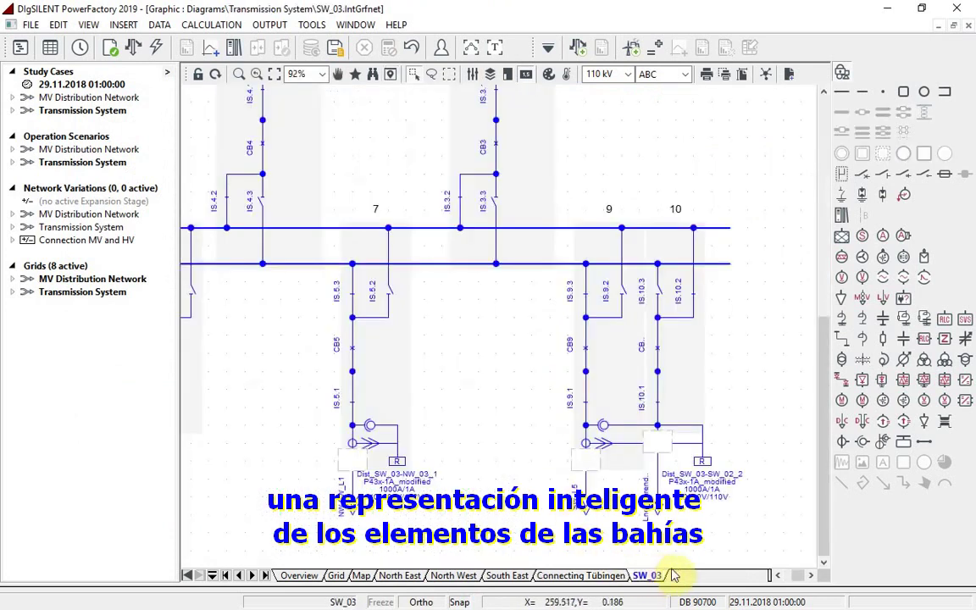
{"action": "left_click_drag", "start_coordinate": [725, 224], "coordinate": [795, 263]}
{"action": "left_click", "coordinate": [795, 283]}
{"action": "left_click", "coordinate": [695, 386]}
{"action": "left_click_drag", "start_coordinate": [695, 386], "coordinate": [732, 427]}
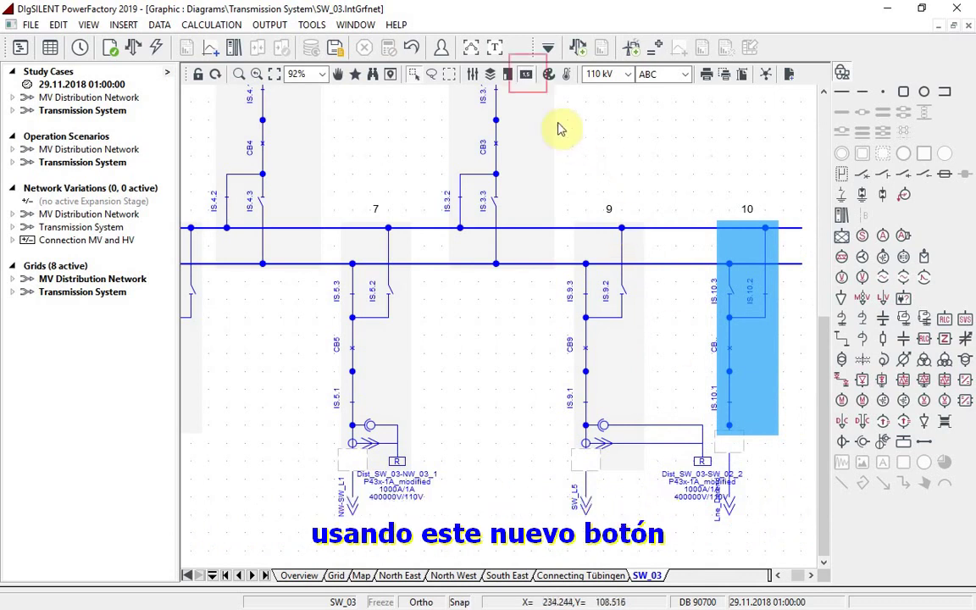
Step: Hide the result boxes in the SW_03 diagram and place a relay model beside the lower end of bay 10
{"action": "left_click", "coordinate": [526, 76]}
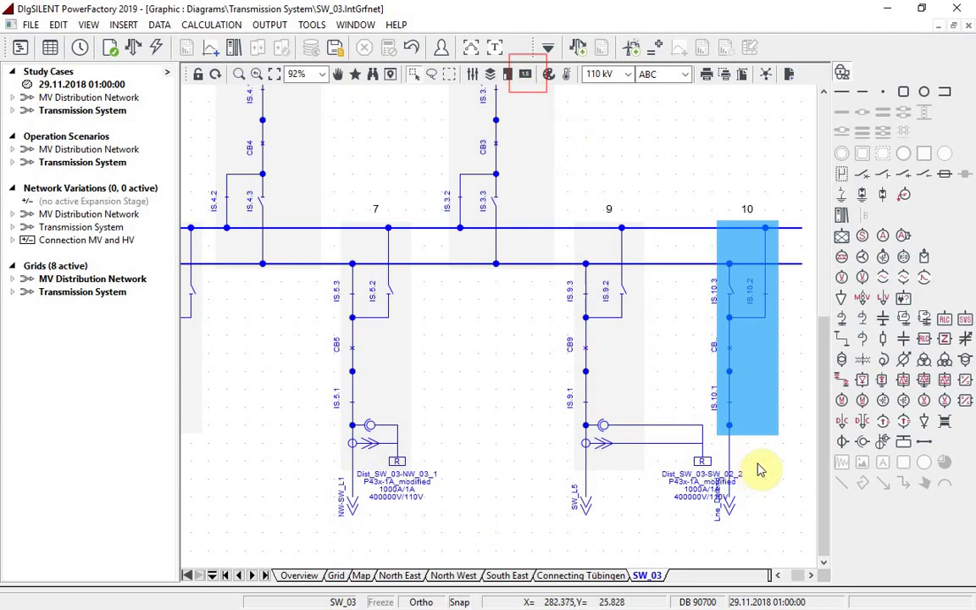
{"action": "left_click", "coordinate": [902, 443]}
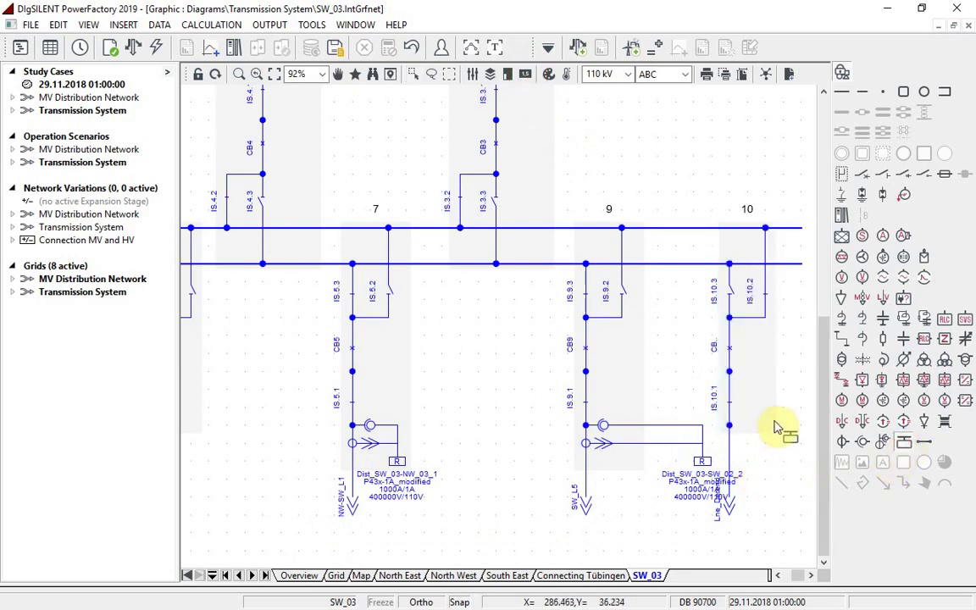
{"action": "left_click", "coordinate": [766, 447]}
Step: Add a combined current and voltage transformer below IS.10.1 in bay 10 and connect both of its outputs to the new relay
{"action": "left_click", "coordinate": [881, 442]}
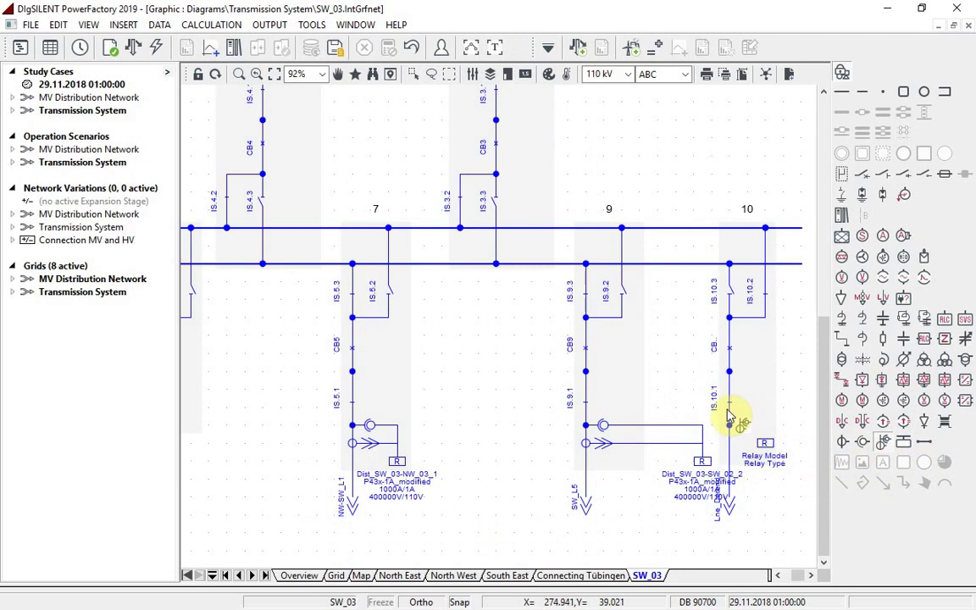
{"action": "left_click", "coordinate": [736, 427]}
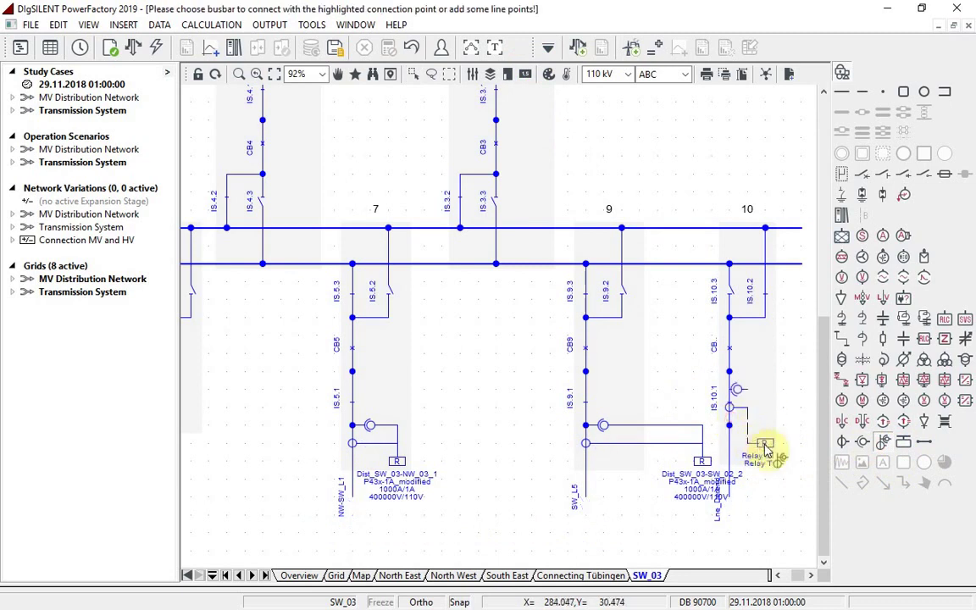
{"action": "left_click", "coordinate": [767, 390]}
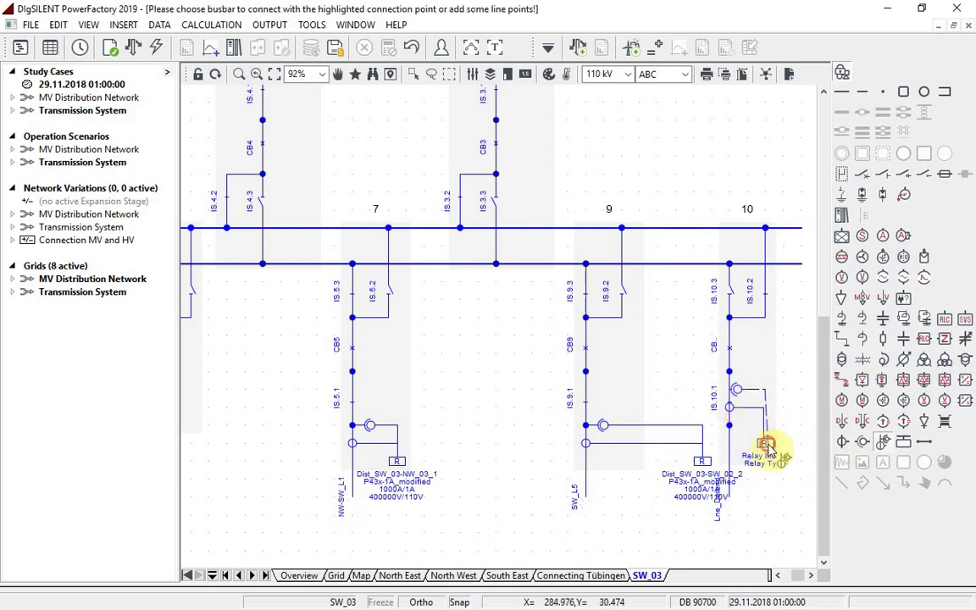
{"action": "left_click", "coordinate": [766, 443]}
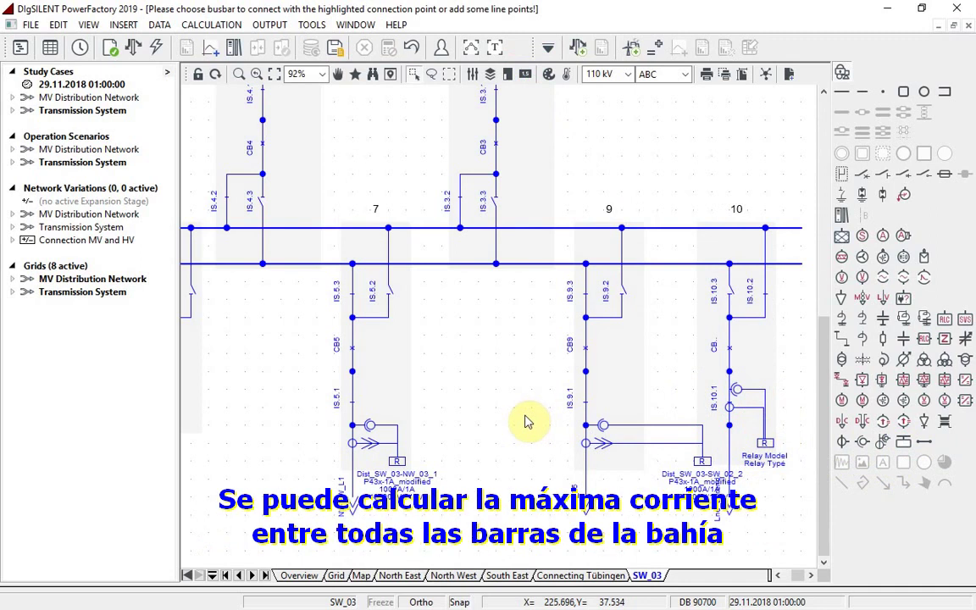
Step: Run a load flow with the calculation of max. current at busbars enabled, and view the busbar results in the SW_03 diagram
{"action": "left_click", "coordinate": [133, 47]}
{"action": "left_click", "coordinate": [218, 134]}
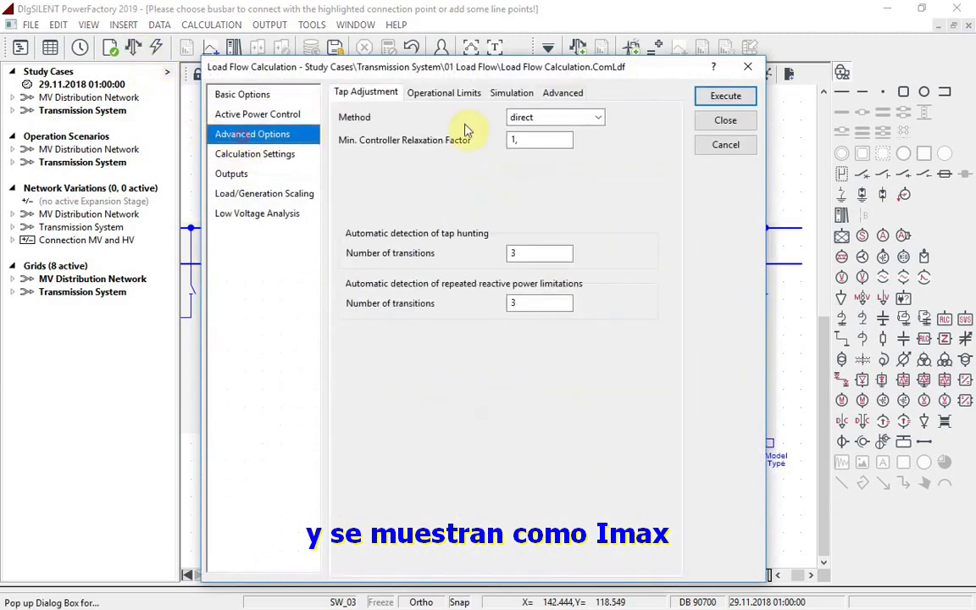
{"action": "left_click", "coordinate": [562, 92]}
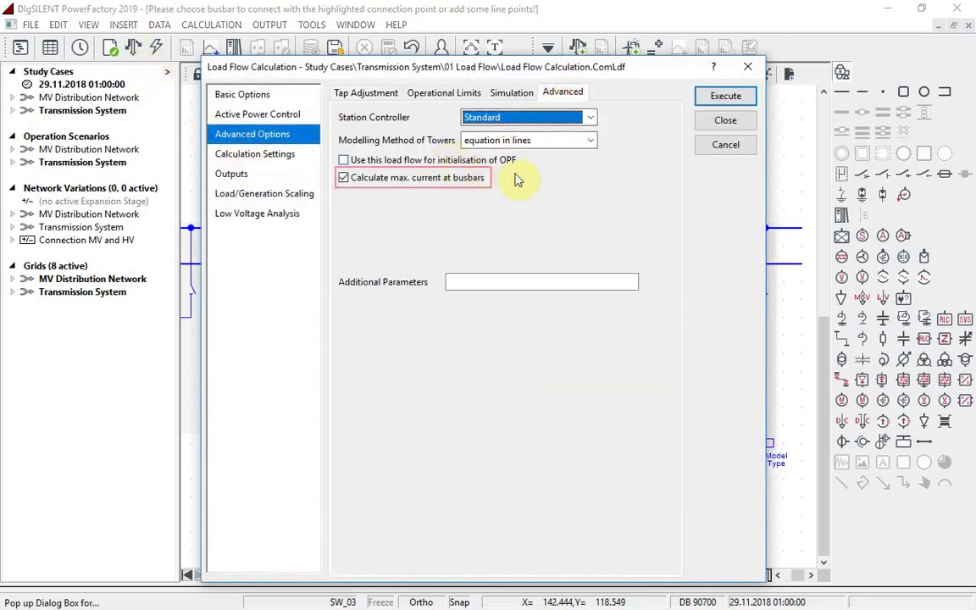
{"action": "left_click", "coordinate": [724, 96]}
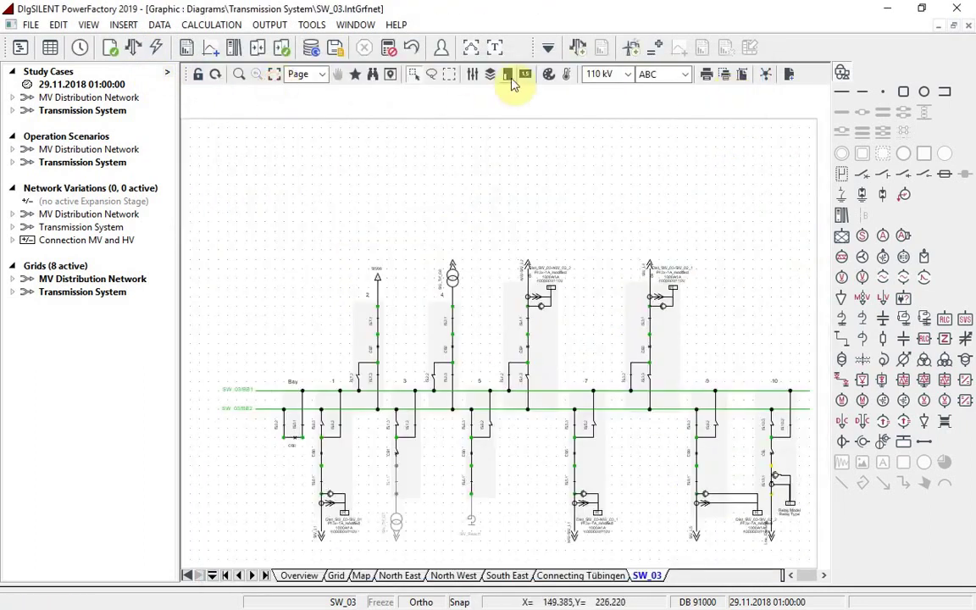
{"action": "left_click", "coordinate": [238, 75]}
{"action": "left_click_drag", "start_coordinate": [199, 322], "coordinate": [313, 468]}
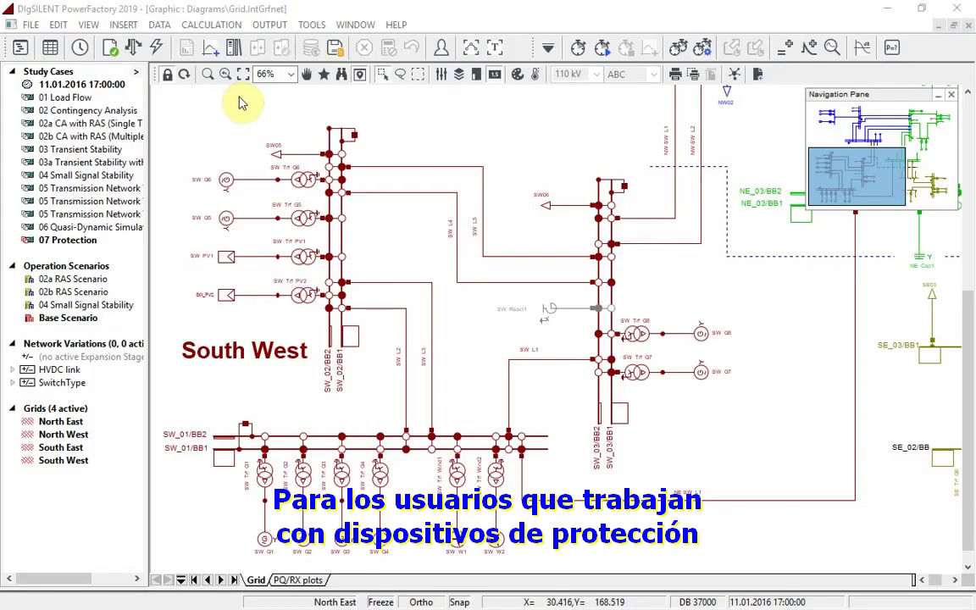
Step: Look up the Relay Operational Limits Plot among the Protection and Arc-Flash Analysis plot types
{"action": "left_click", "coordinate": [214, 53]}
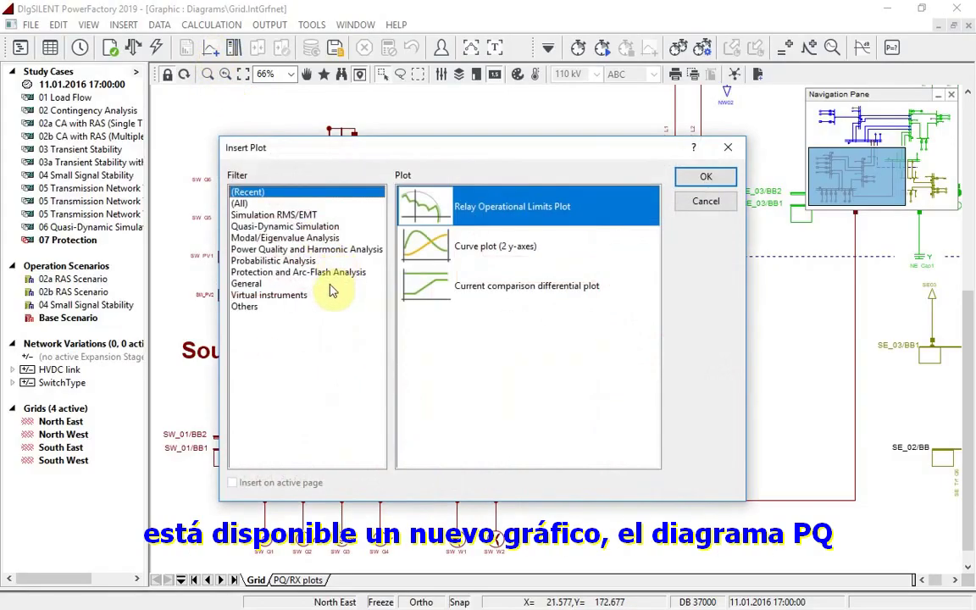
{"action": "left_click", "coordinate": [352, 272]}
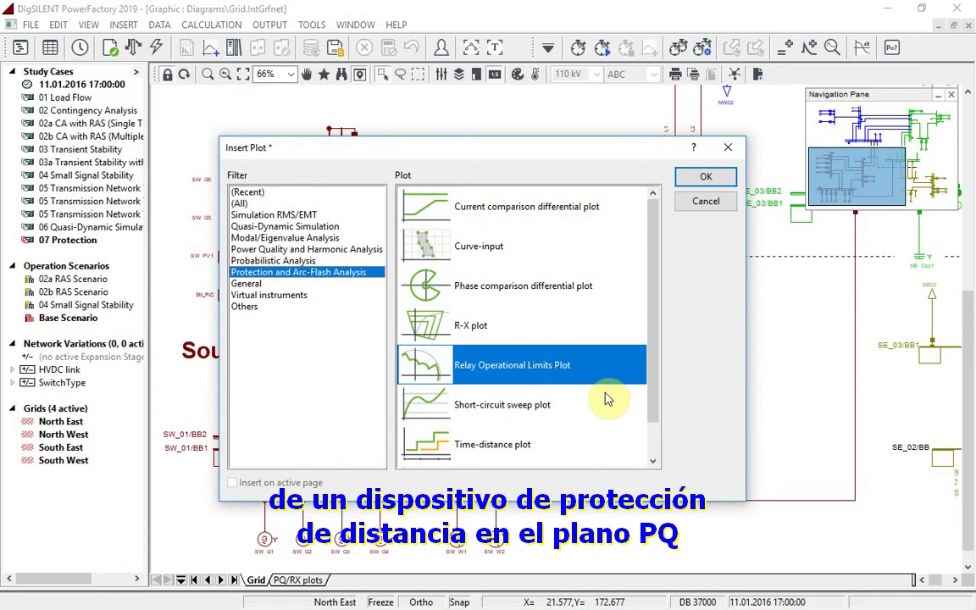
{"action": "left_click", "coordinate": [704, 201]}
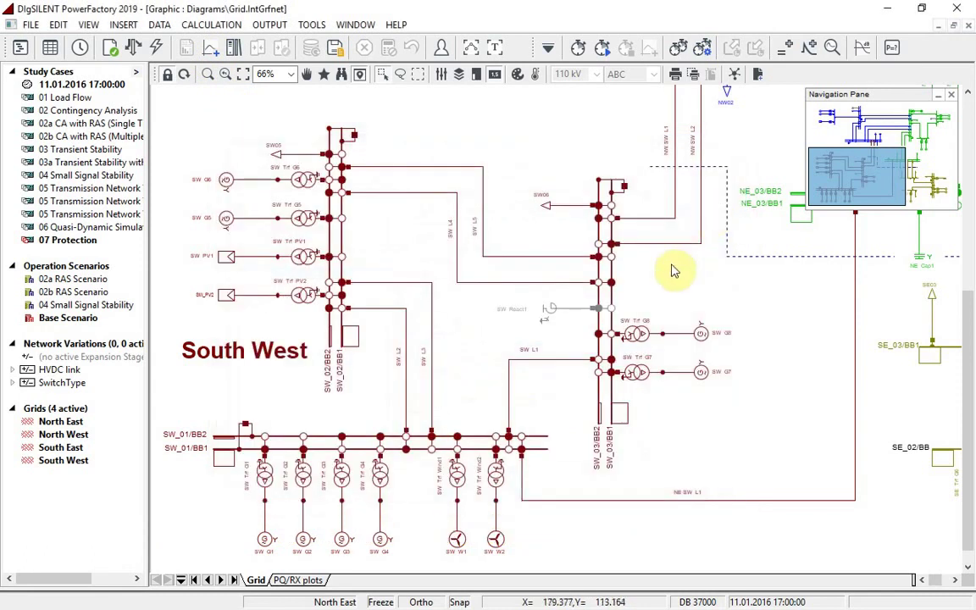
Step: Examine the type of starting set in distance relay Dist_SW_01-SW_03, at the SW_01 end of line SW L1
{"action": "right_click", "coordinate": [508, 421]}
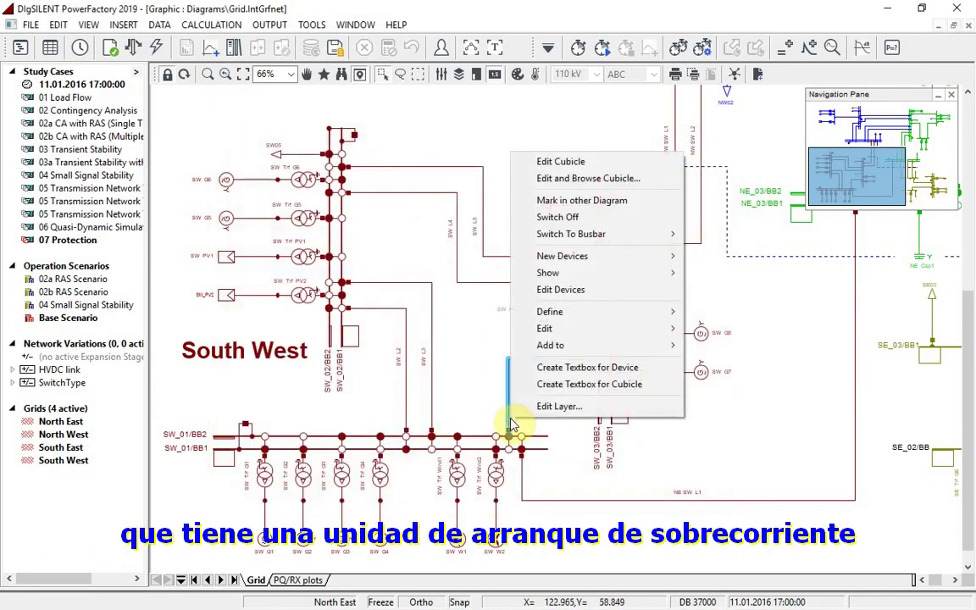
{"action": "left_click", "coordinate": [560, 290]}
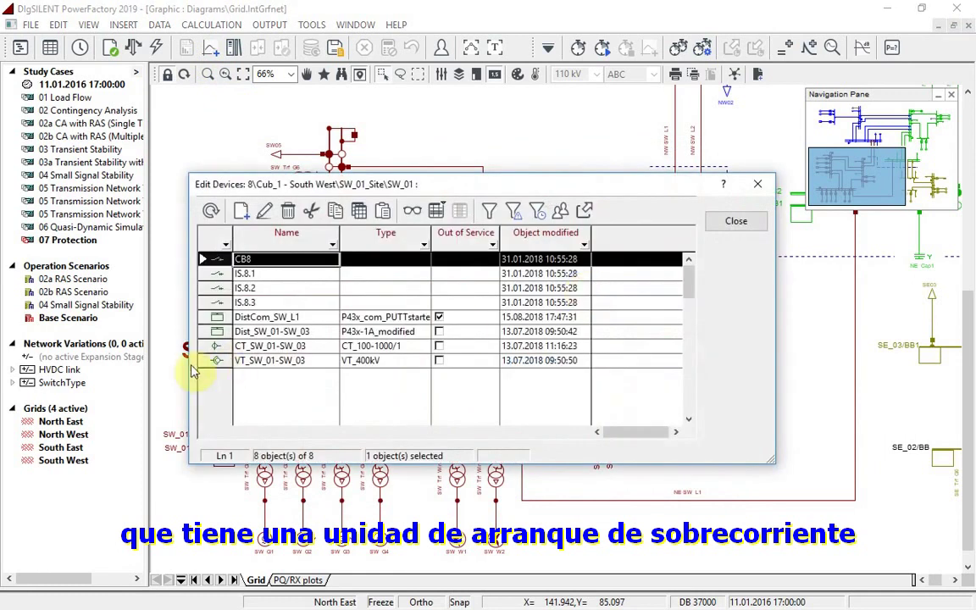
{"action": "double_click", "coordinate": [215, 336]}
{"action": "scroll", "coordinate": [477, 457], "scroll_direction": "down", "scroll_amount": 2}
{"action": "double_click", "coordinate": [475, 448]}
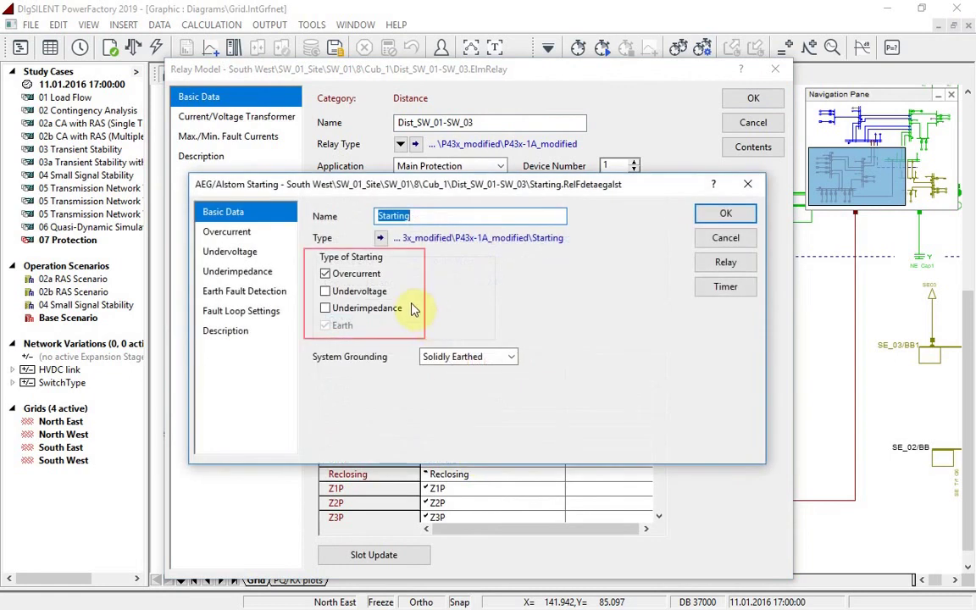
{"action": "key", "text": "Escape"}
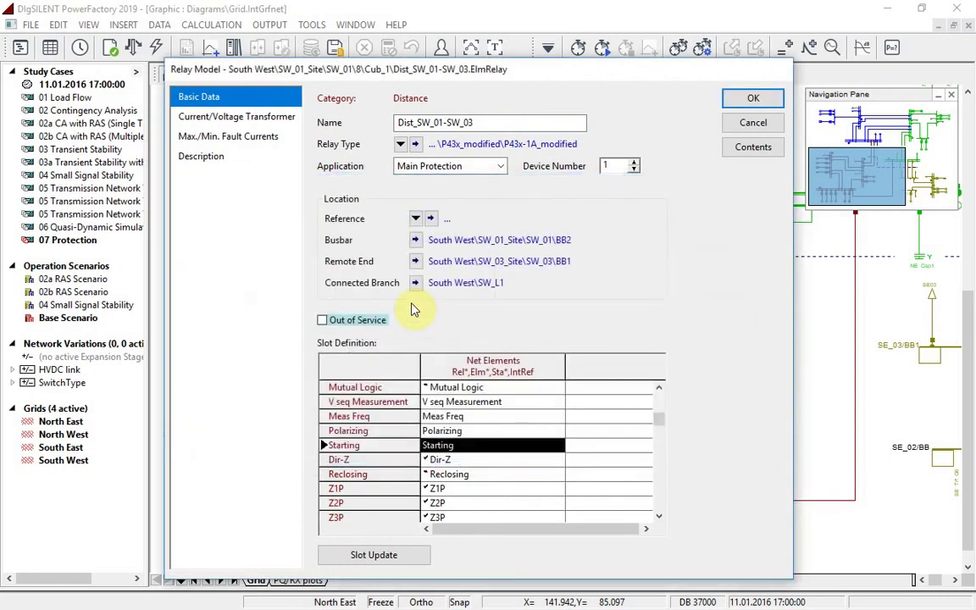
{"action": "key", "text": "Escape"}
{"action": "key", "text": "Escape"}
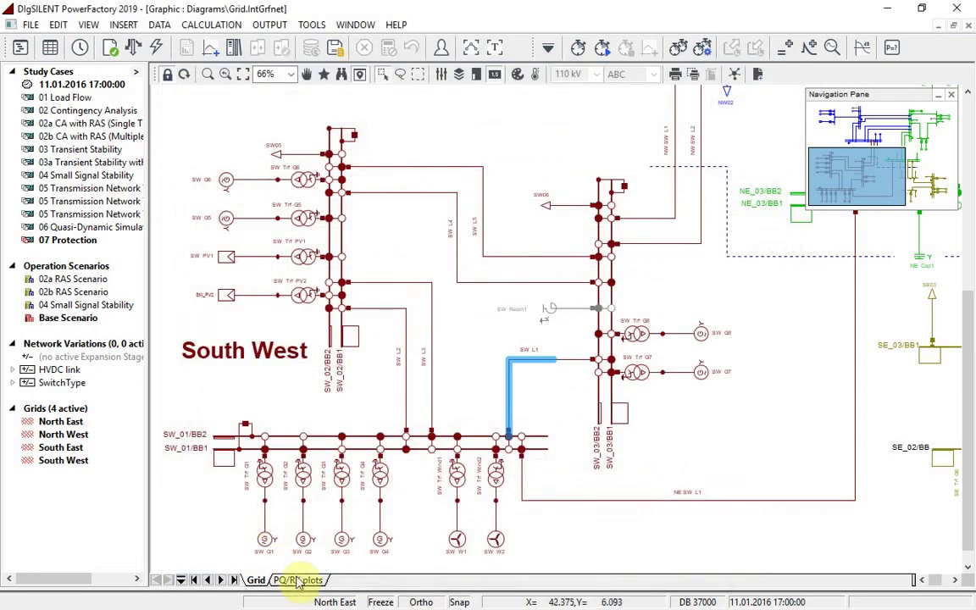
Step: On the PQ/RX plots page, auto-scale the x-axes and set the relay operational limits plot's voltage factor to 0.94 p.u
{"action": "left_click", "coordinate": [297, 580]}
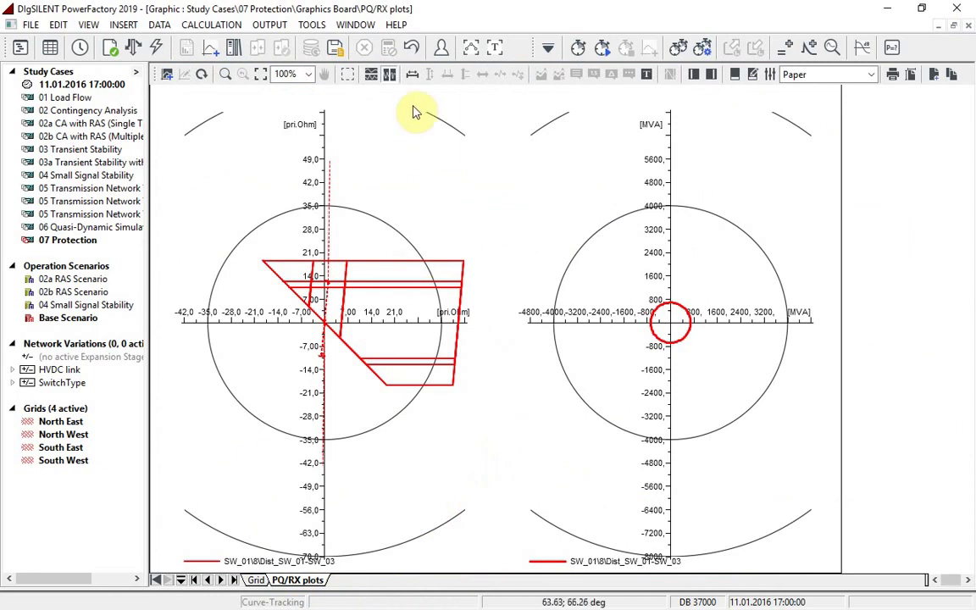
{"action": "left_click", "coordinate": [415, 74]}
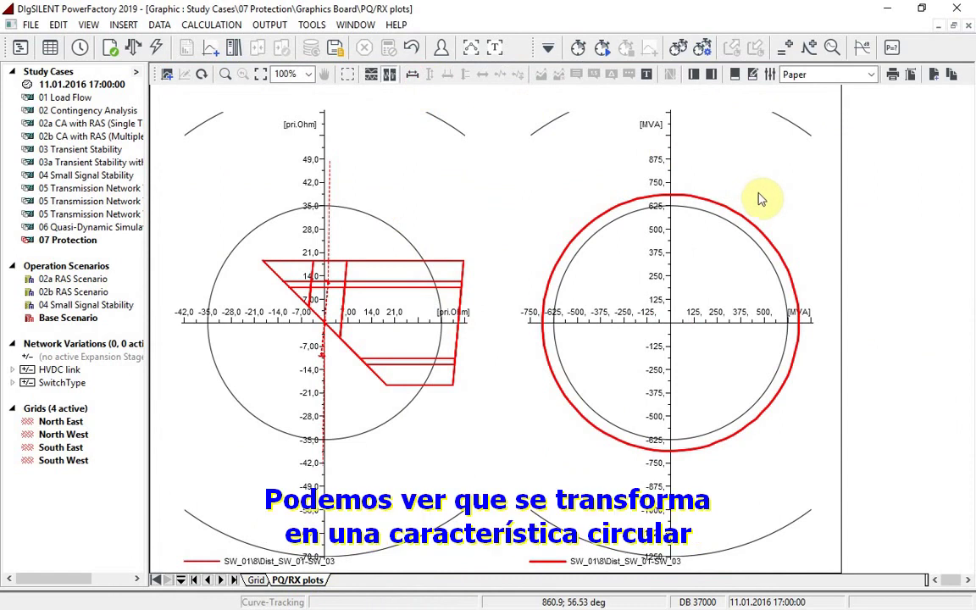
{"action": "left_click", "coordinate": [761, 197]}
{"action": "right_click", "coordinate": [761, 199]}
{"action": "left_click", "coordinate": [784, 205]}
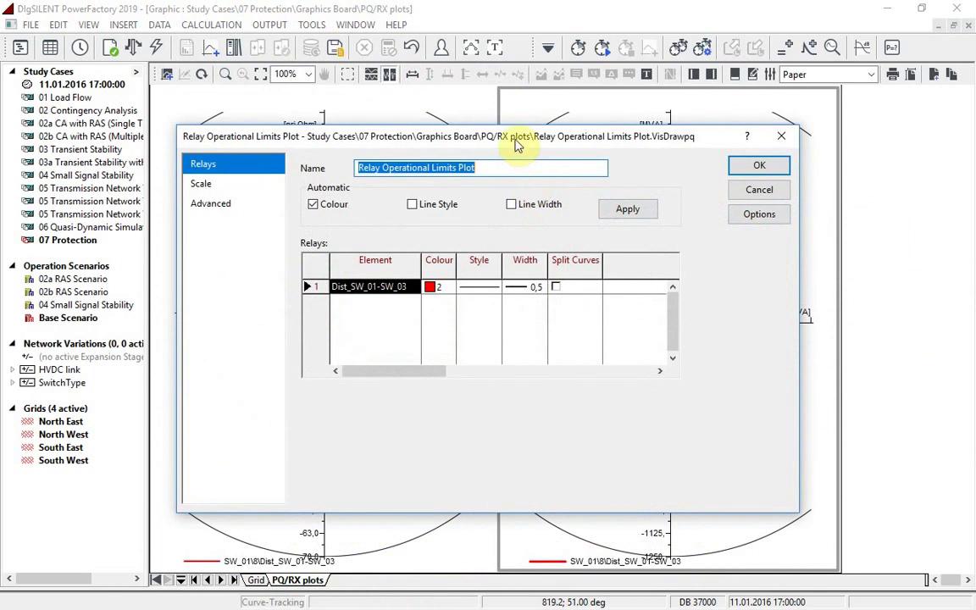
{"action": "left_click_drag", "start_coordinate": [517, 148], "coordinate": [368, 84]}
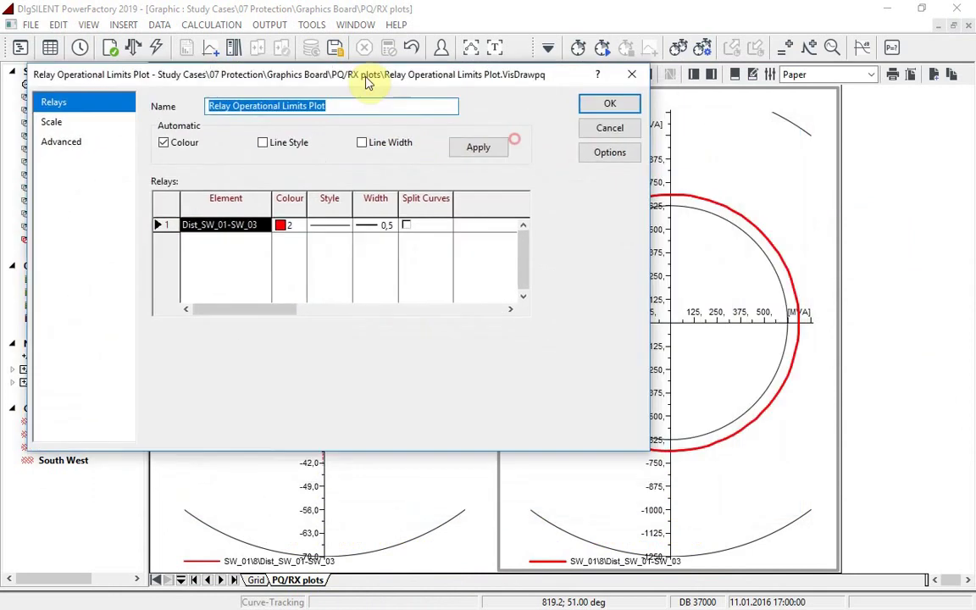
{"action": "left_click", "coordinate": [611, 154]}
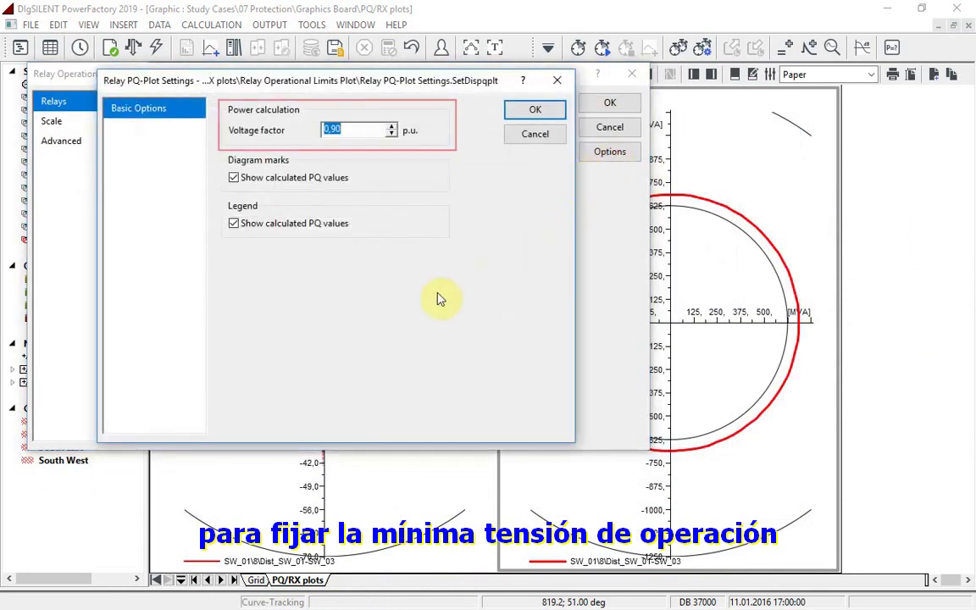
{"action": "left_click", "coordinate": [391, 126]}
{"action": "left_click", "coordinate": [392, 127]}
{"action": "left_click", "coordinate": [391, 126]}
{"action": "left_click", "coordinate": [392, 126]}
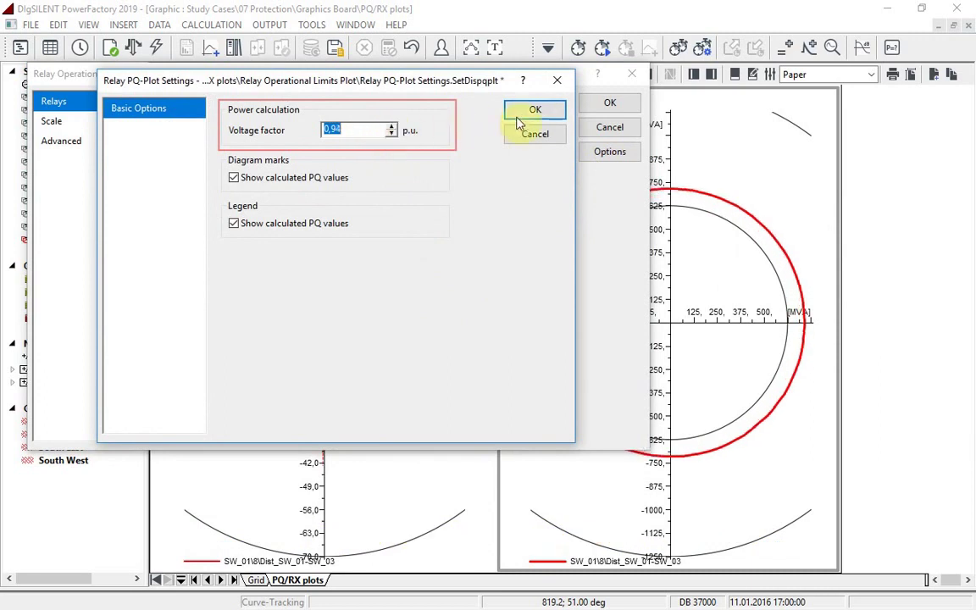
{"action": "left_click", "coordinate": [547, 111]}
{"action": "left_click", "coordinate": [601, 104]}
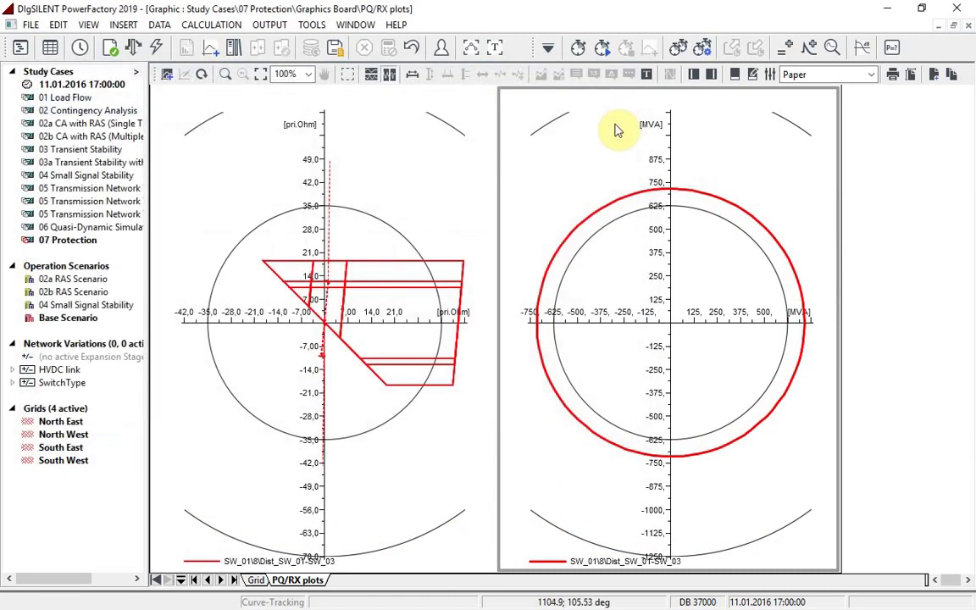
Step: Run a balanced, positive sequence AC load flow for the 07 Protection study case
{"action": "left_click", "coordinate": [131, 47]}
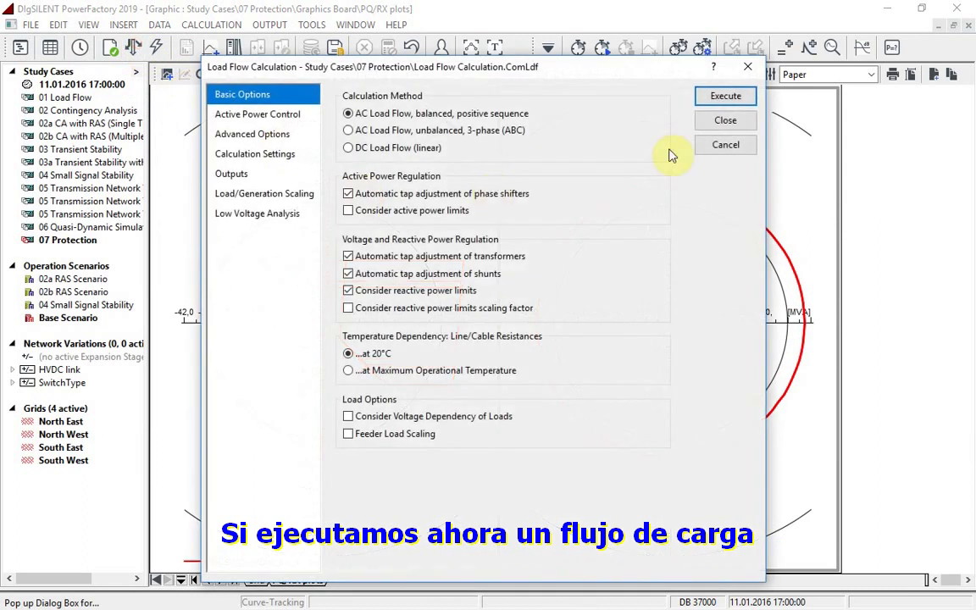
{"action": "left_click", "coordinate": [716, 97]}
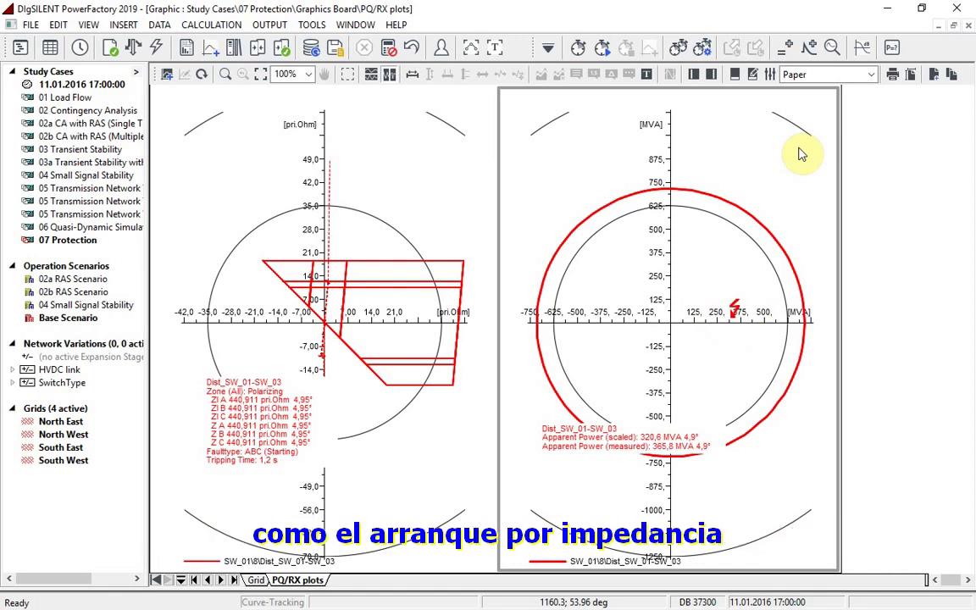
Step: Change the starting type of relay Dist_SW_01-SW_03 from Overcurrent to Underimpedance and rerun the load flow
{"action": "double_click", "coordinate": [736, 208]}
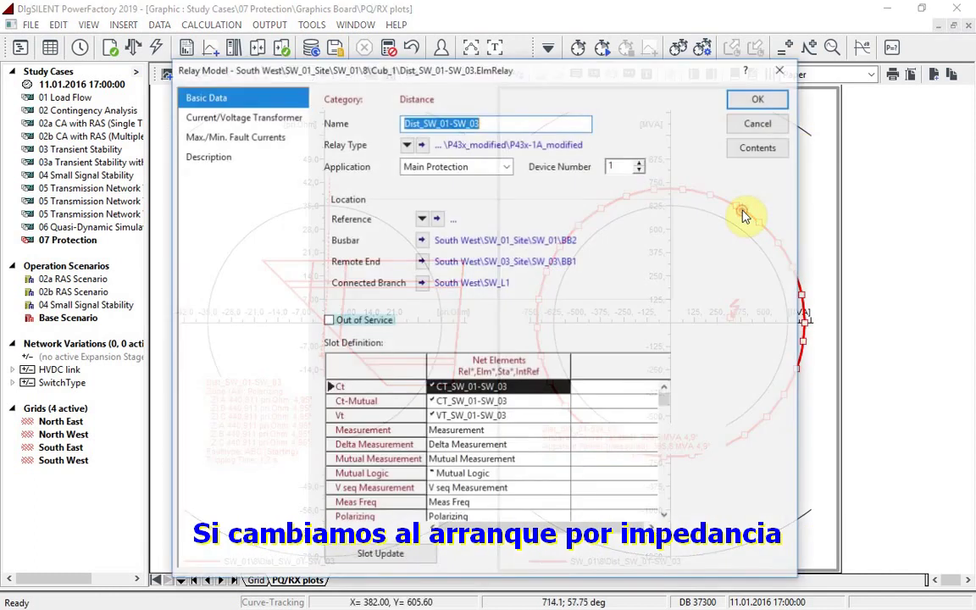
{"action": "scroll", "coordinate": [508, 423], "scroll_direction": "down", "scroll_amount": 2}
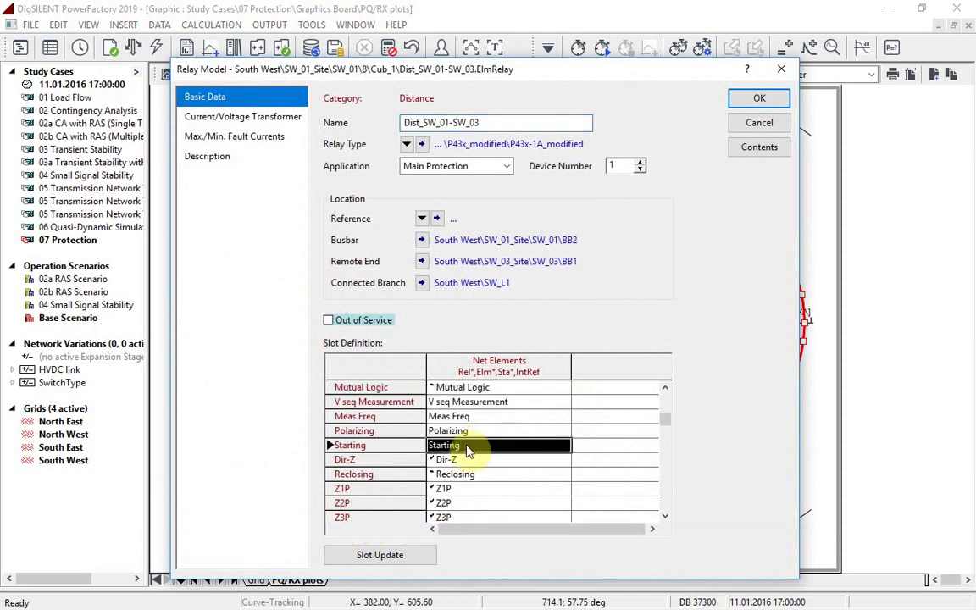
{"action": "double_click", "coordinate": [465, 445]}
{"action": "left_click", "coordinate": [331, 273]}
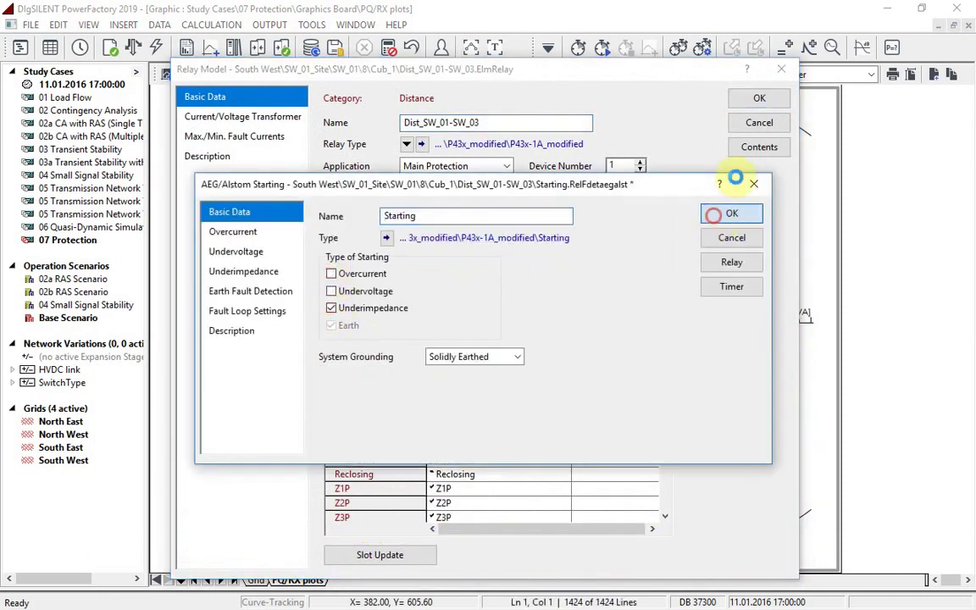
{"action": "left_click", "coordinate": [731, 213]}
{"action": "left_click", "coordinate": [753, 101]}
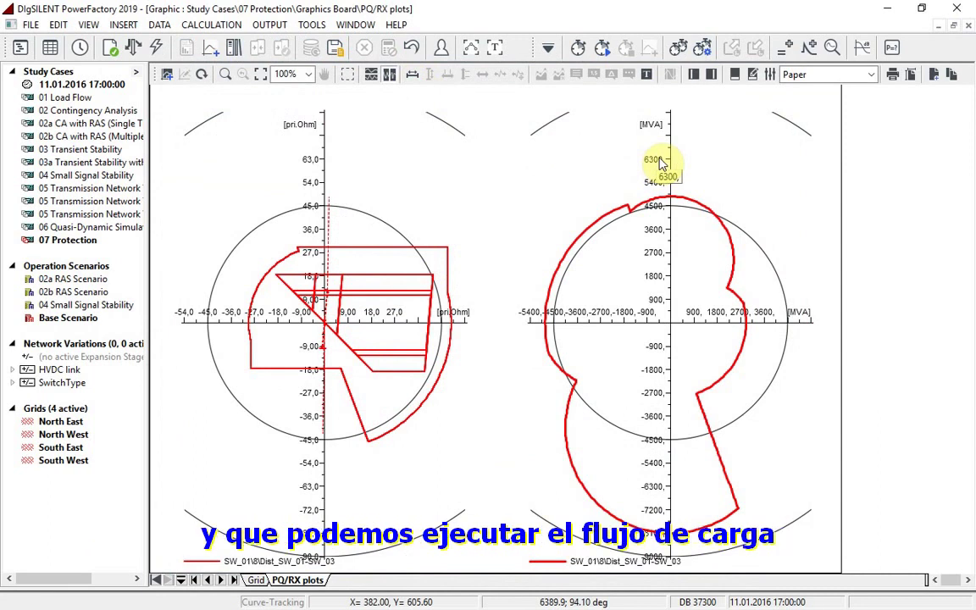
{"action": "left_click", "coordinate": [134, 49]}
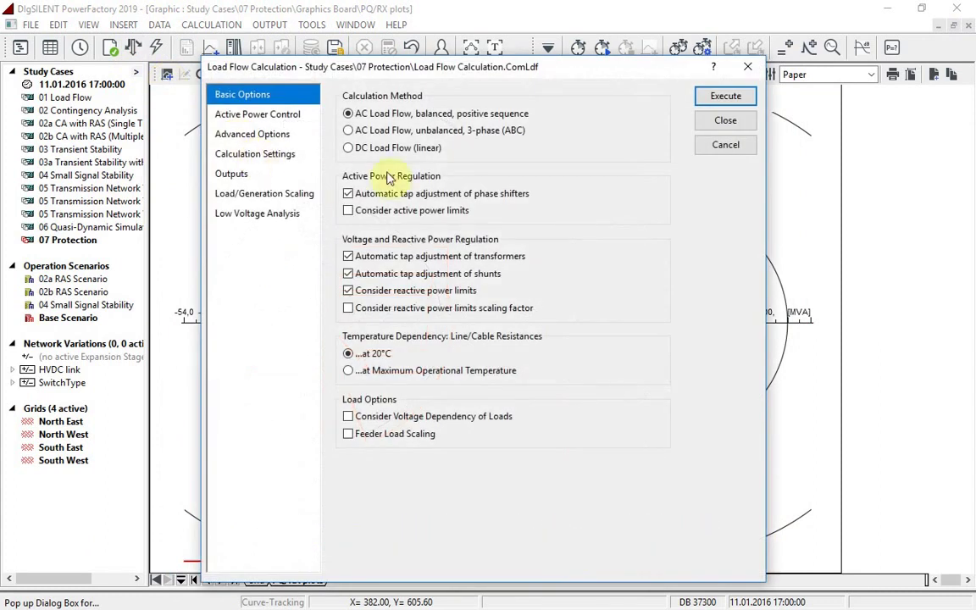
{"action": "left_click", "coordinate": [716, 98]}
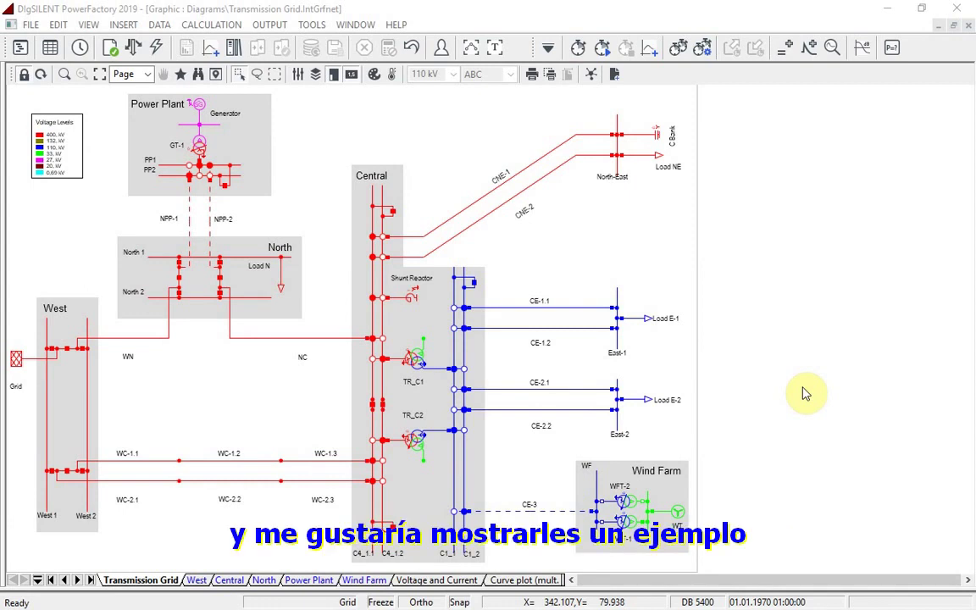
Step: For WFT-1's type Transformer 50 MVA 110/33 kV, set the EMT magnetising reactance to Current / Voltage Values and enable the final slope
{"action": "double_click", "coordinate": [603, 471]}
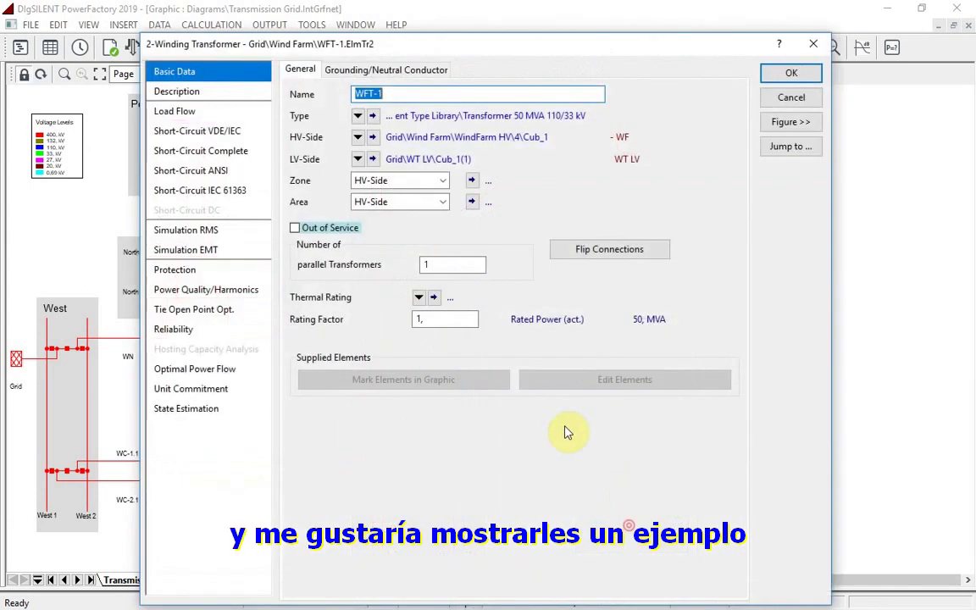
{"action": "left_click", "coordinate": [372, 116]}
{"action": "left_click", "coordinate": [161, 321]}
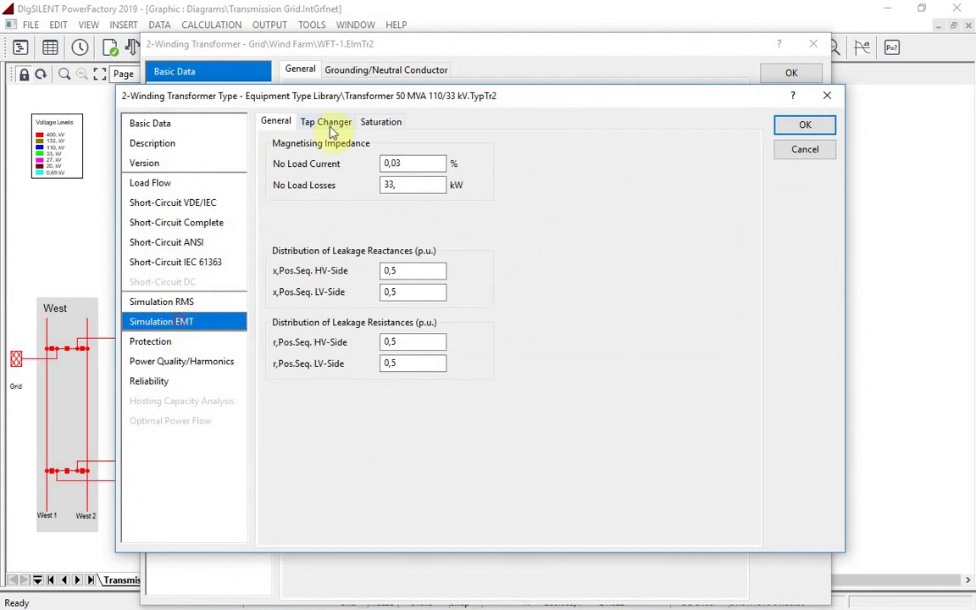
{"action": "left_click", "coordinate": [373, 120]}
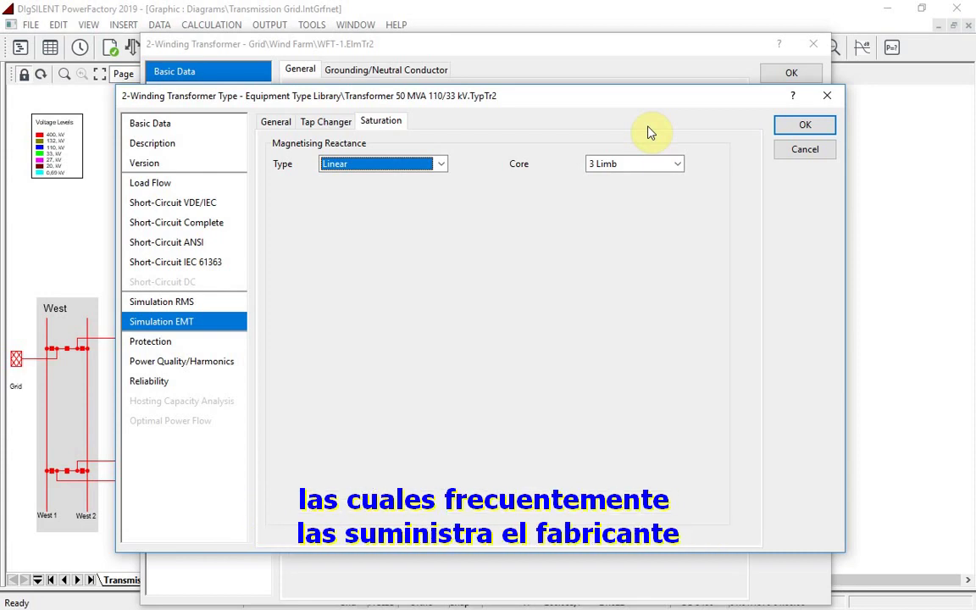
{"action": "left_click", "coordinate": [441, 165]}
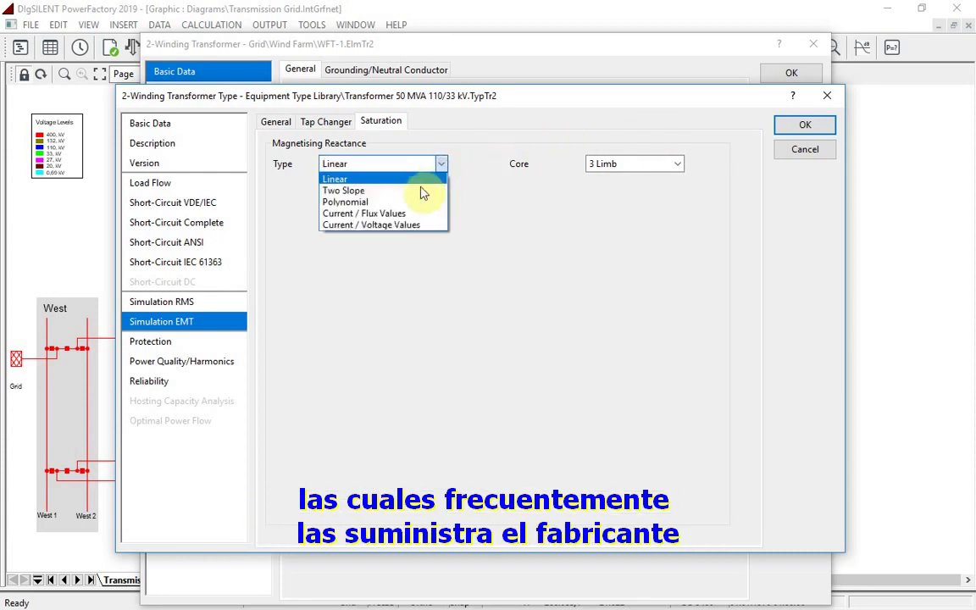
{"action": "left_click", "coordinate": [381, 224]}
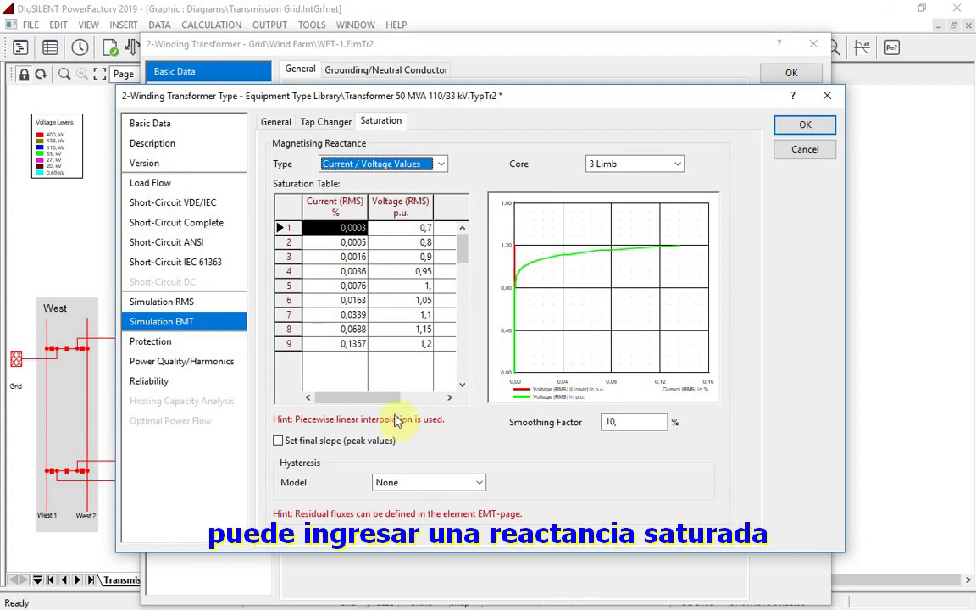
{"action": "left_click", "coordinate": [303, 452]}
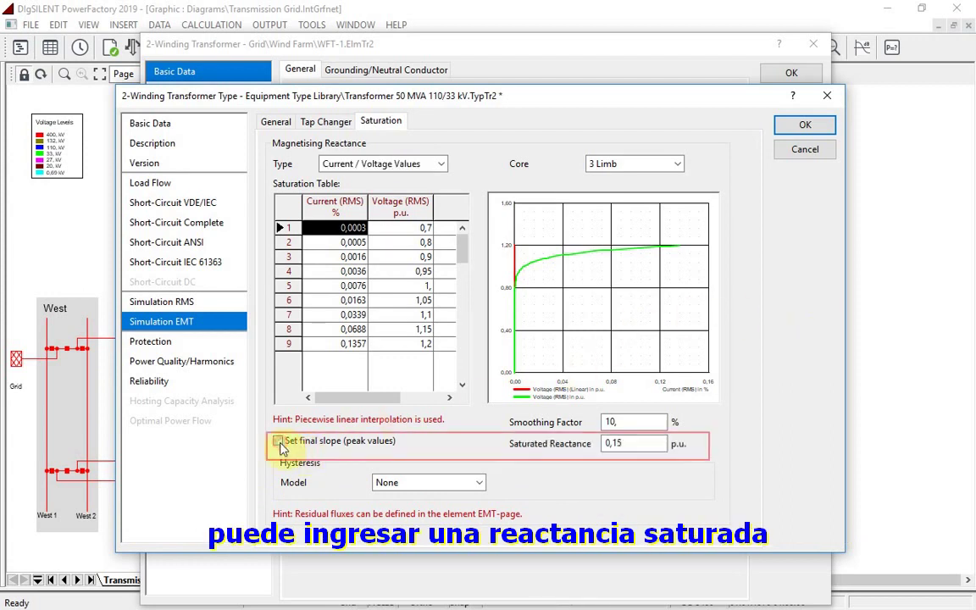
{"action": "left_click", "coordinate": [805, 125]}
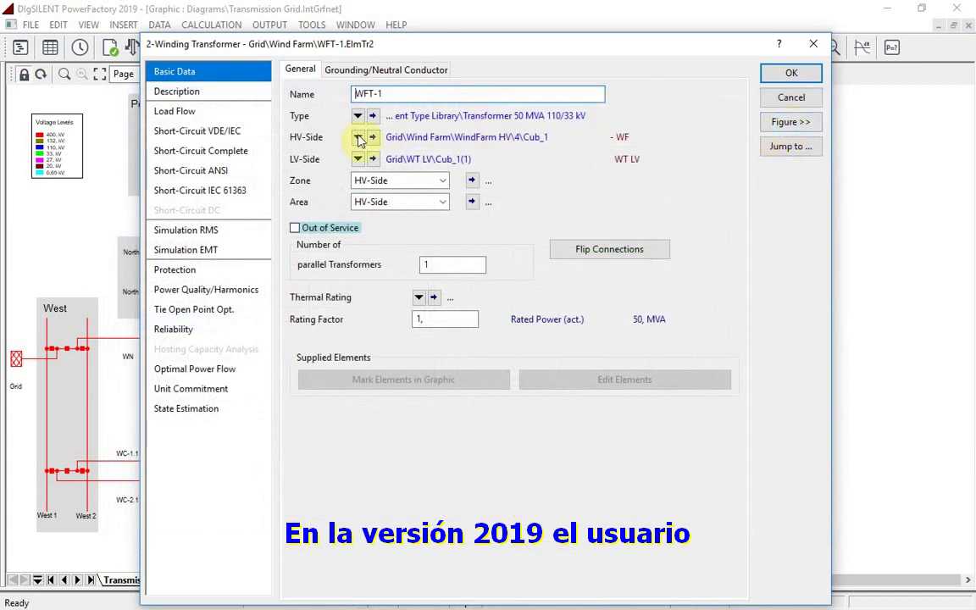
Step: Enable residual flux in transformer WFT-1's advanced EMT simulation data and apply the change
{"action": "left_click", "coordinate": [184, 253]}
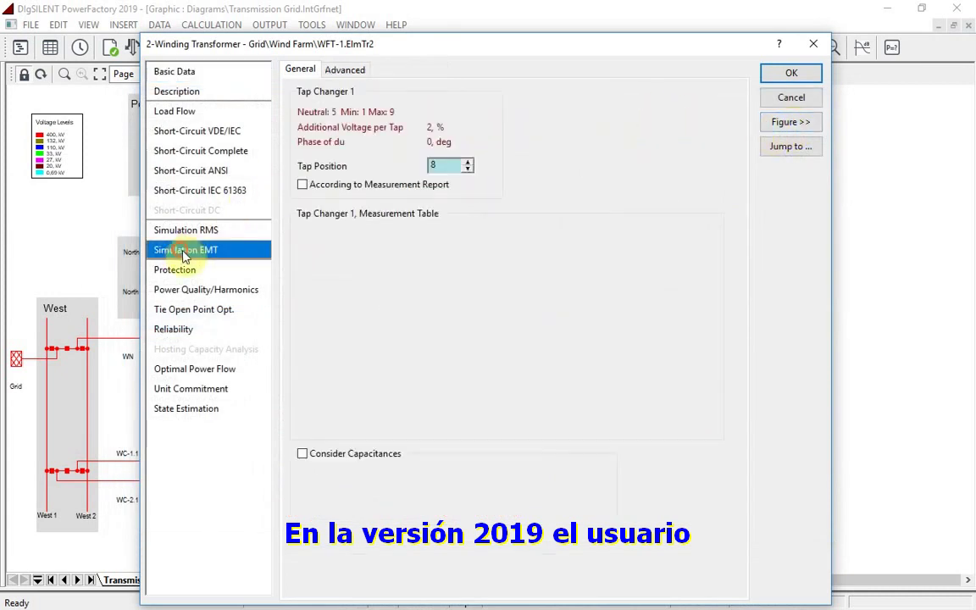
{"action": "left_click", "coordinate": [343, 69]}
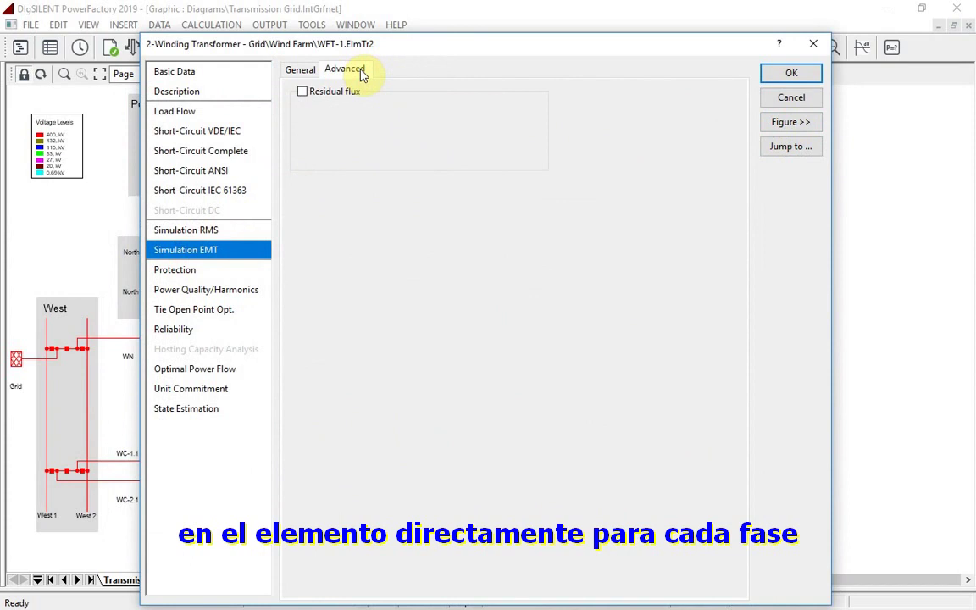
{"action": "left_click", "coordinate": [332, 91]}
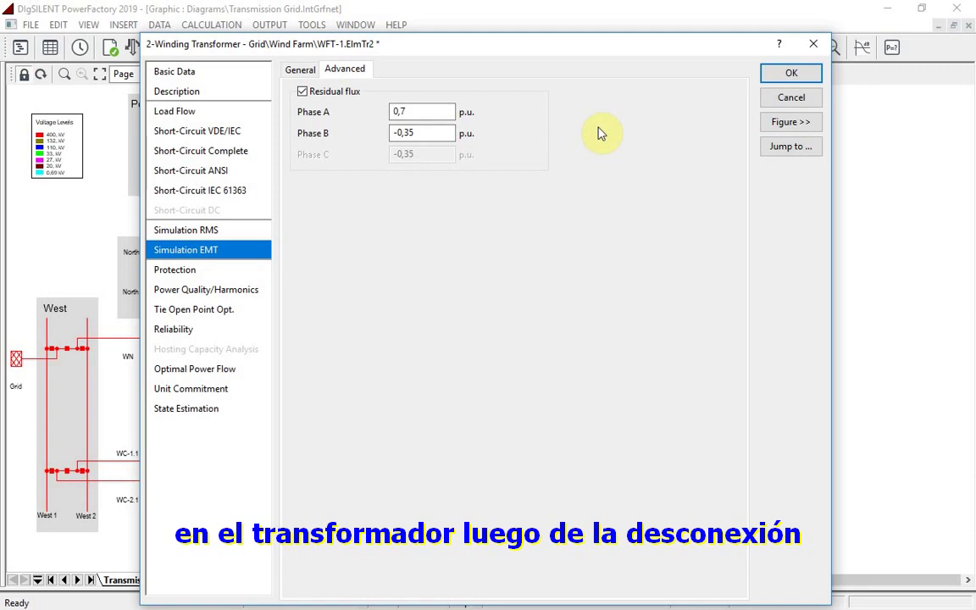
{"action": "key", "text": "Tab"}
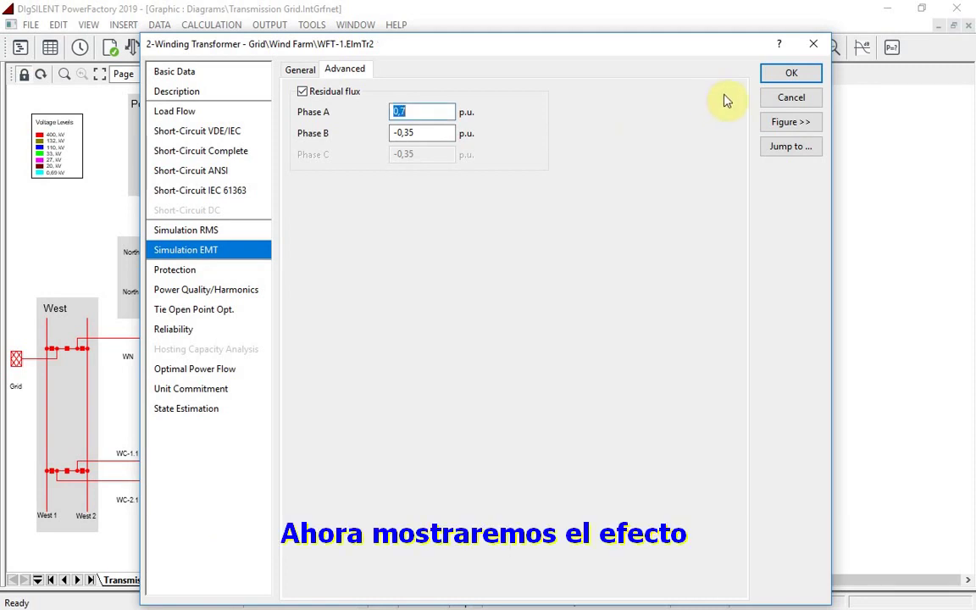
{"action": "left_click", "coordinate": [774, 76]}
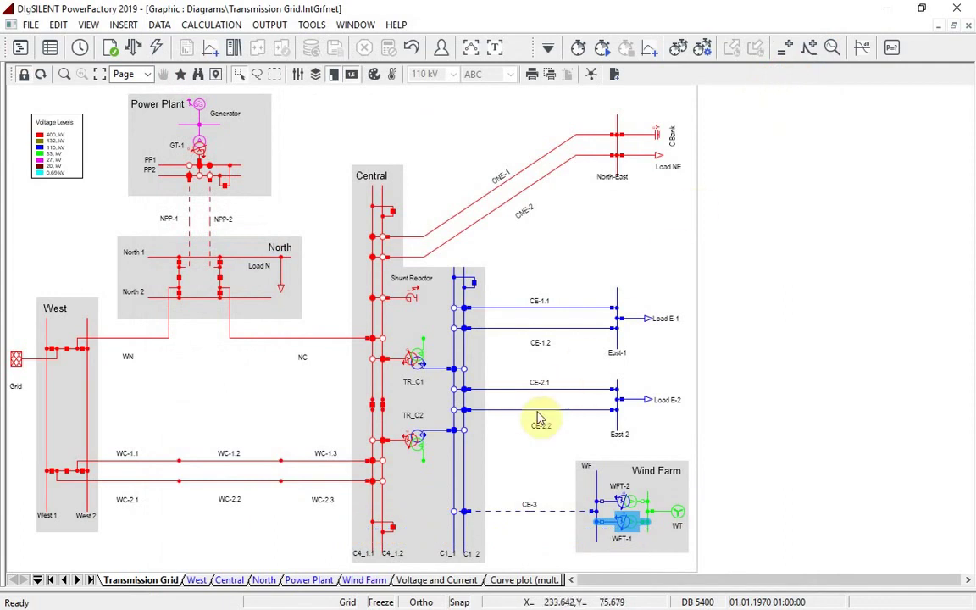
Step: Show the Voltage and Current plots and run the transformer energisation simulation
{"action": "left_click", "coordinate": [431, 580]}
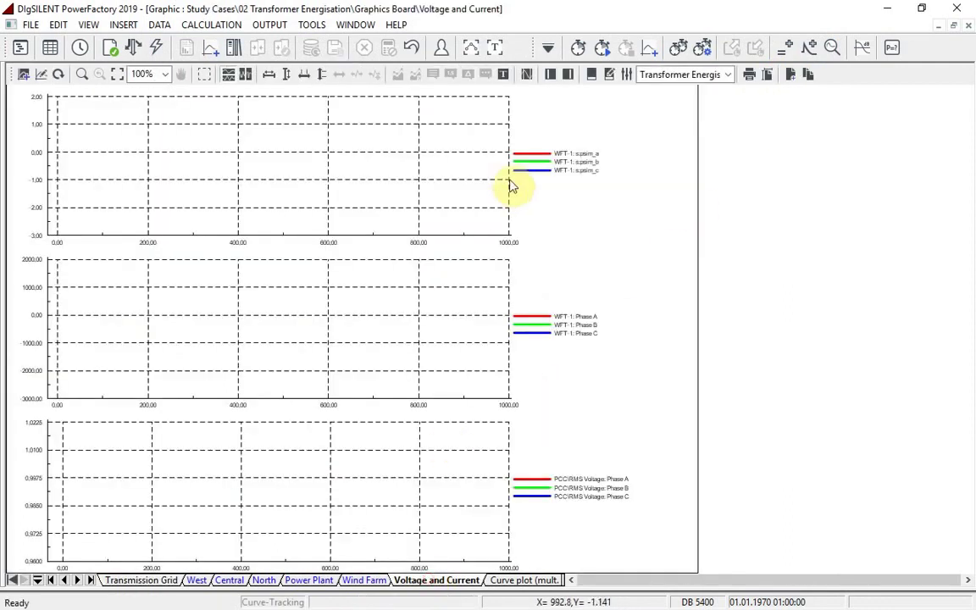
{"action": "left_click", "coordinate": [603, 49]}
{"action": "left_click", "coordinate": [656, 151]}
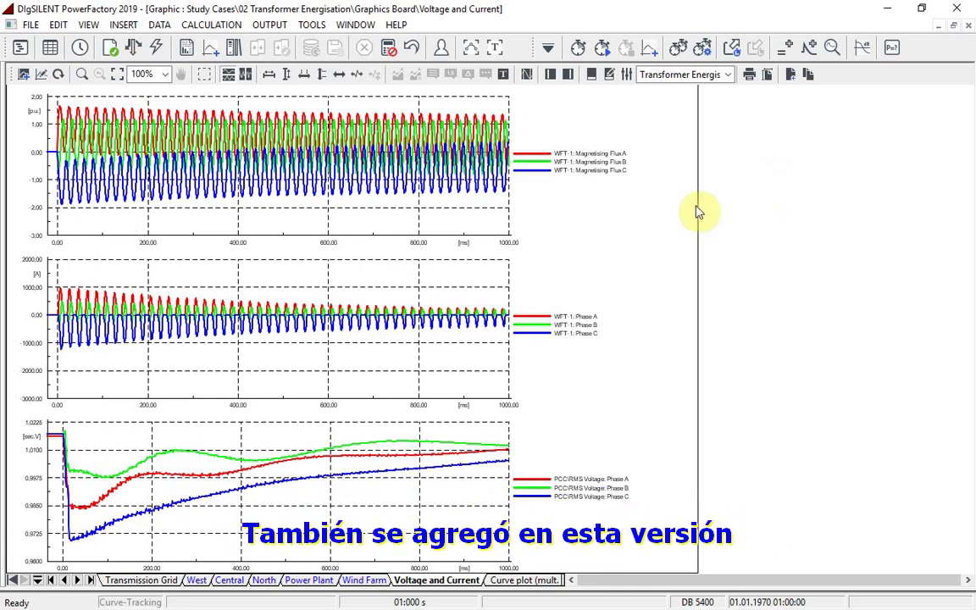
Step: Examine the EMT saturation and hysteresis settings of WFT-2's type 50 MVA 110/33 kV in the Transmission Grid diagram, leaving them unmodified
{"action": "left_click", "coordinate": [157, 583]}
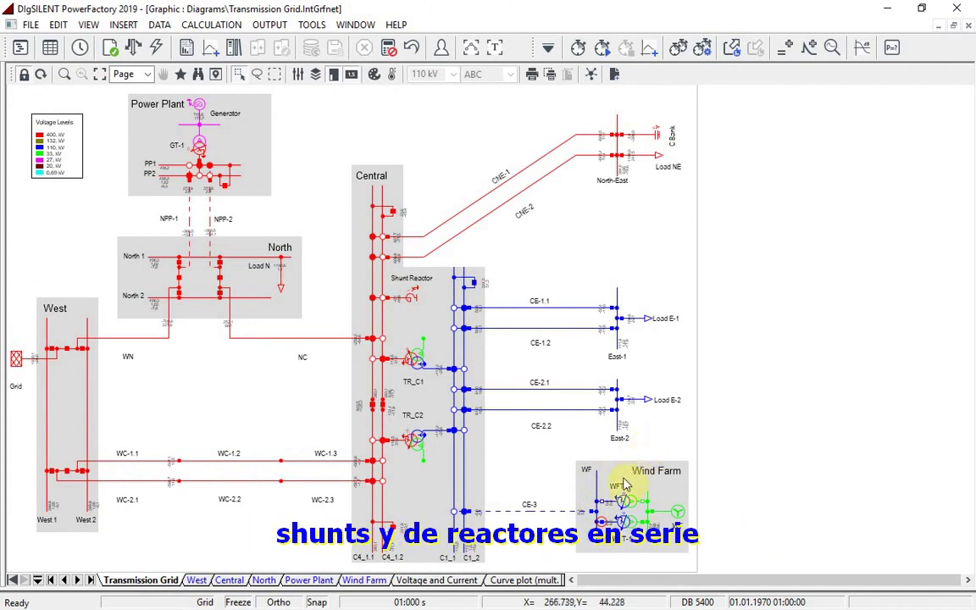
{"action": "double_click", "coordinate": [618, 512]}
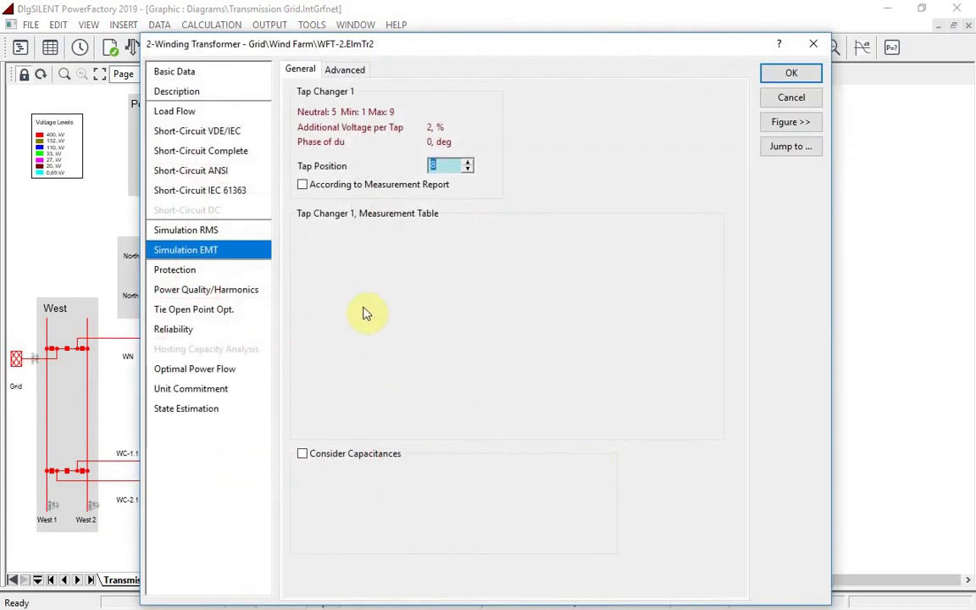
{"action": "left_click", "coordinate": [202, 73]}
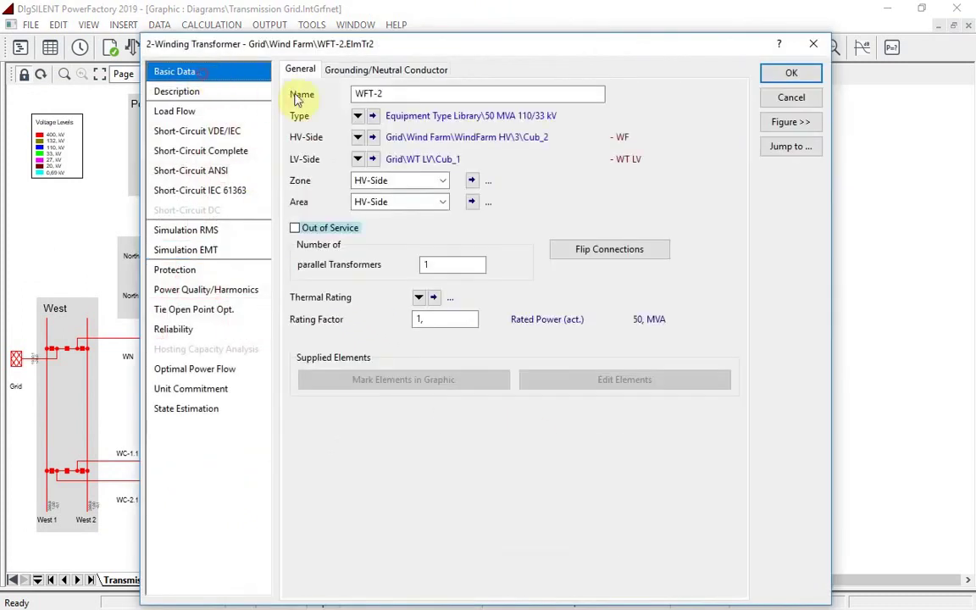
{"action": "left_click", "coordinate": [372, 116]}
{"action": "left_click", "coordinate": [382, 122]}
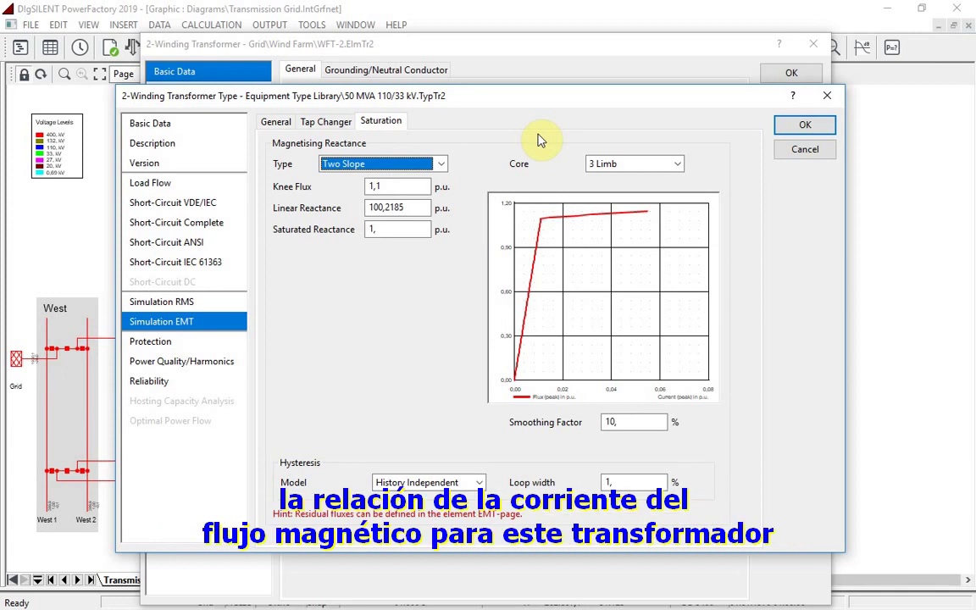
{"action": "left_click", "coordinate": [787, 149]}
{"action": "left_click", "coordinate": [787, 101]}
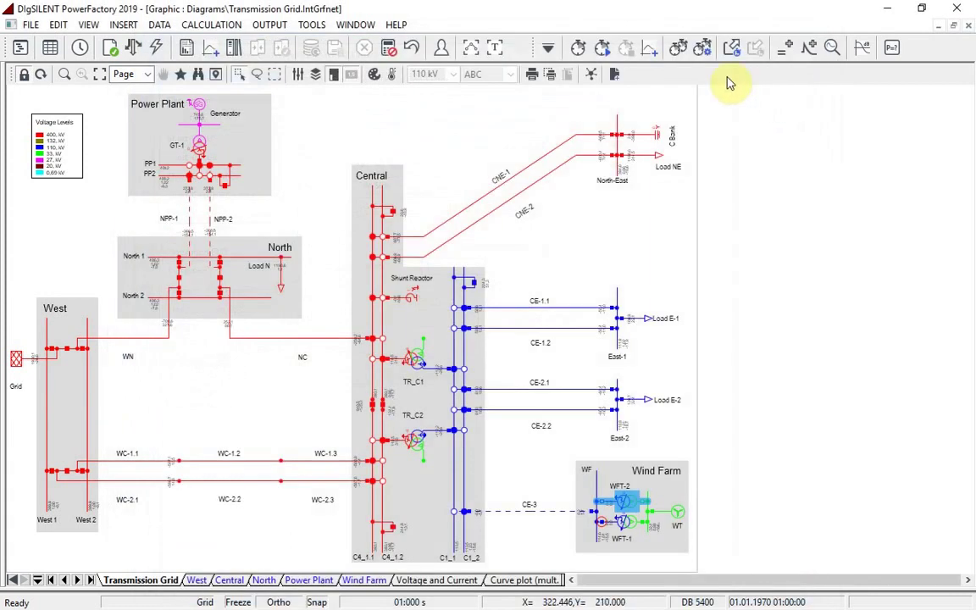
Step: Reset the calculation results and rerun the simulation with the Curve plot (mult. x-axes) page displayed
{"action": "left_click", "coordinate": [390, 51]}
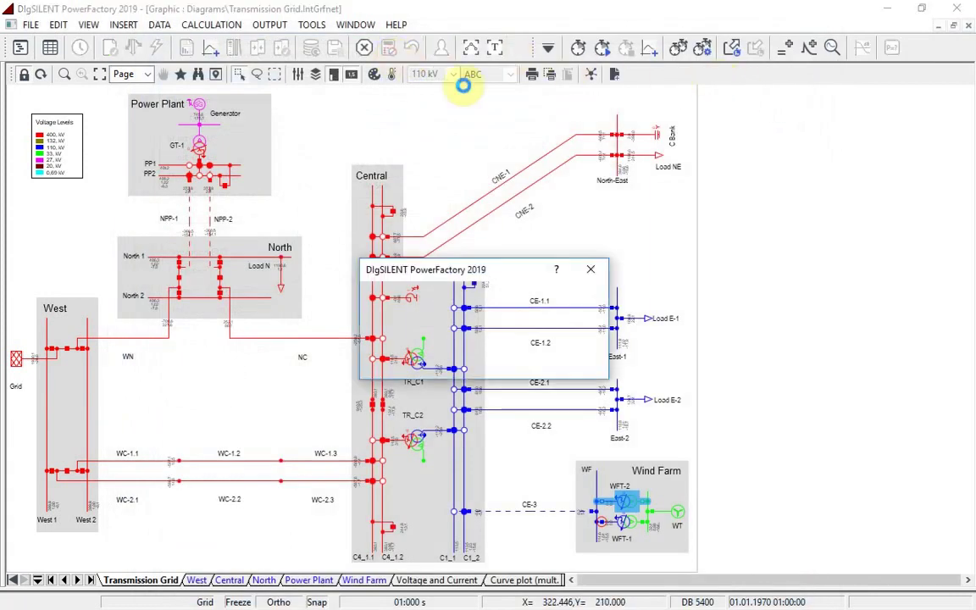
{"action": "left_click", "coordinate": [449, 331]}
{"action": "left_click", "coordinate": [506, 581]}
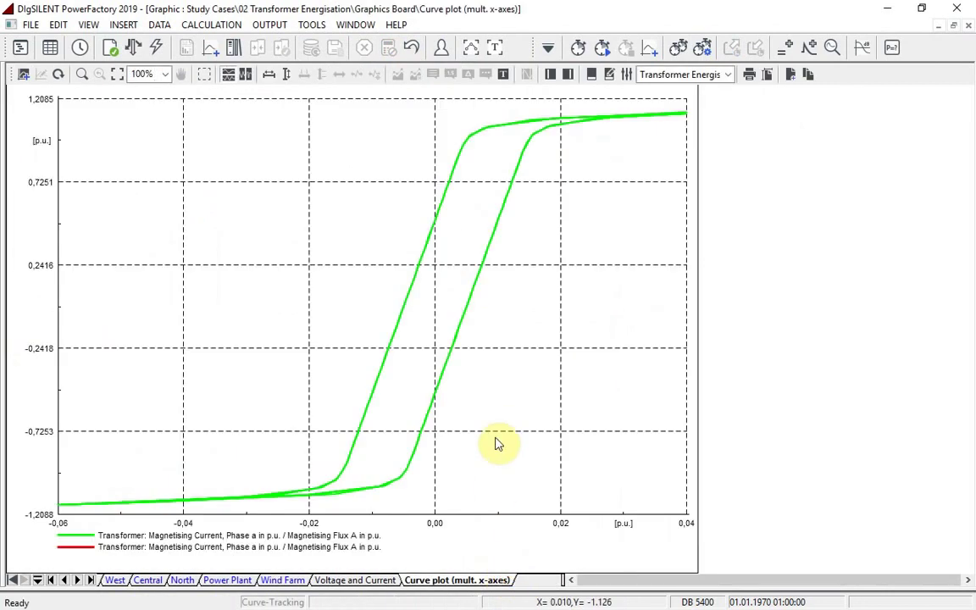
{"action": "left_click", "coordinate": [602, 48]}
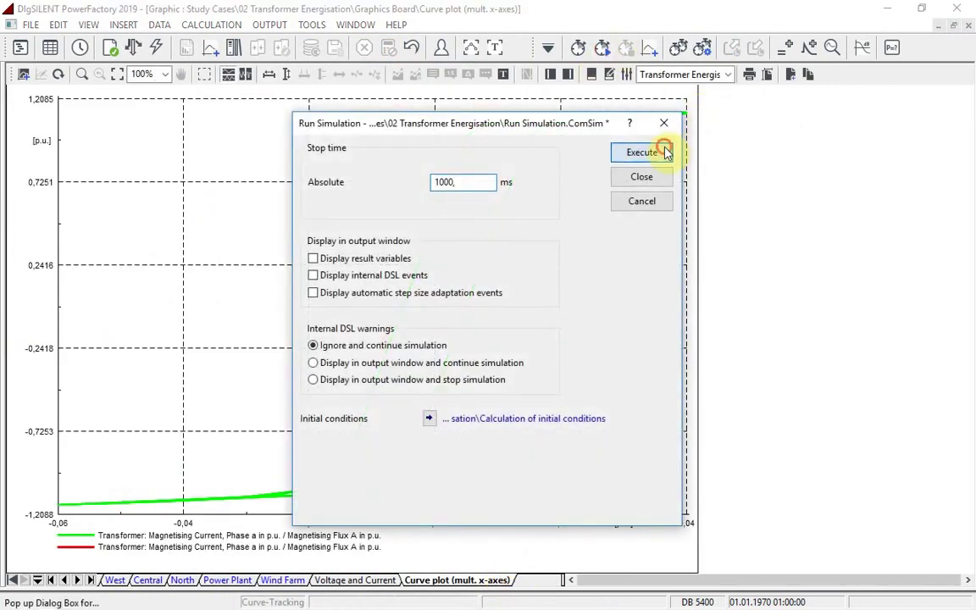
{"action": "left_click", "coordinate": [664, 153]}
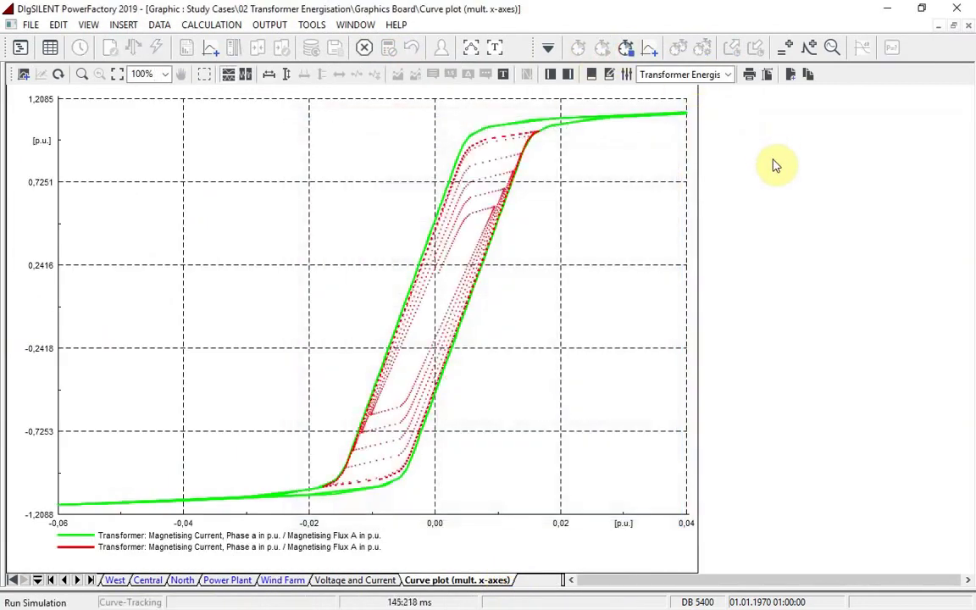